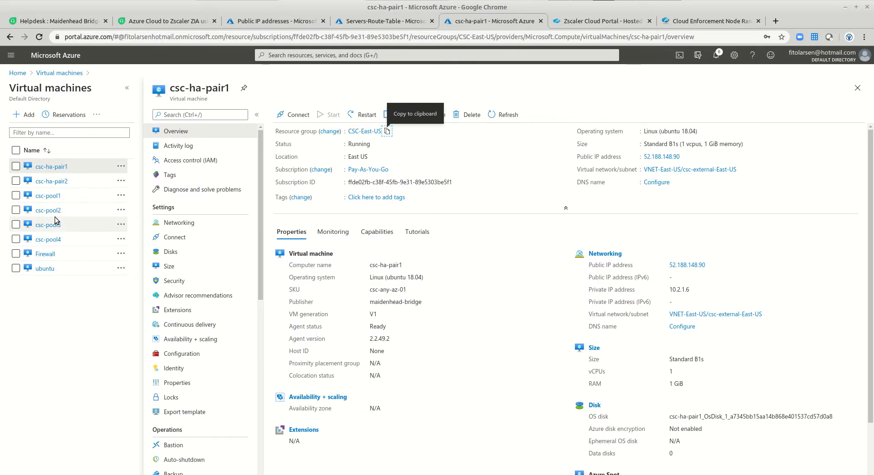
# Copy the subscription ID of the csc-pool1 virtual machine in Azure and submit it at the PAC generator's Subscription ID prompt in the terminal.
pyautogui.click(47, 196)
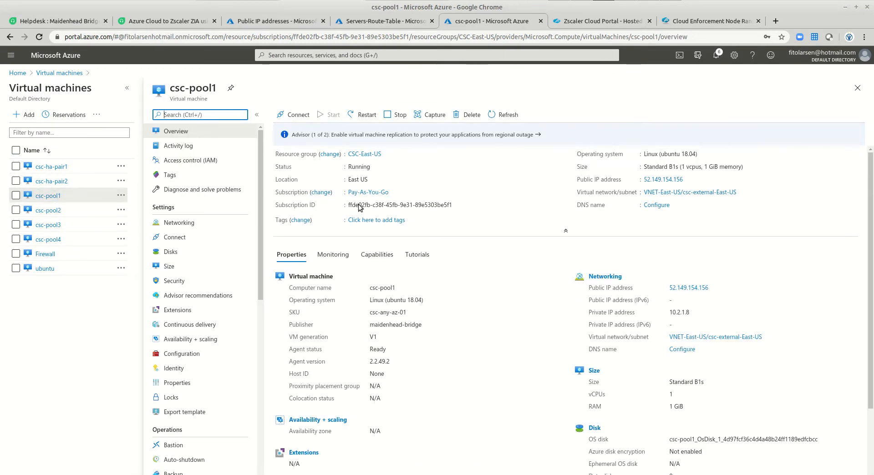
pyautogui.click(458, 205)
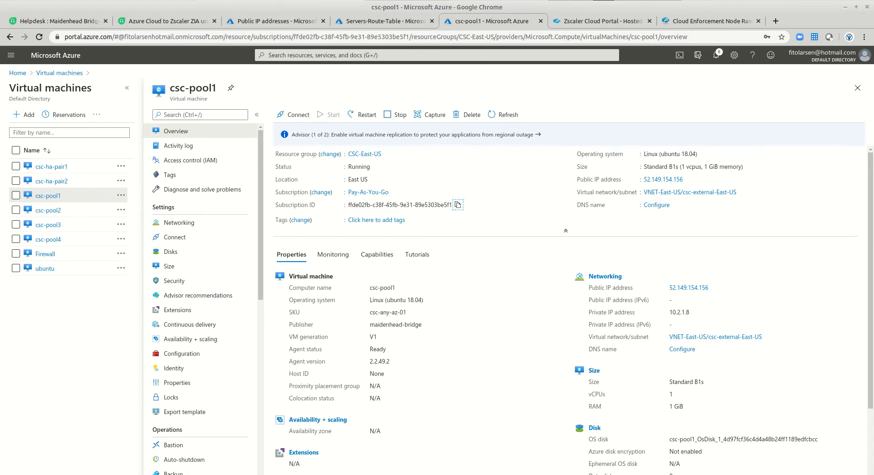
pyautogui.hotkey('alt', 'Tab')
pyautogui.rightClick(95, 464)
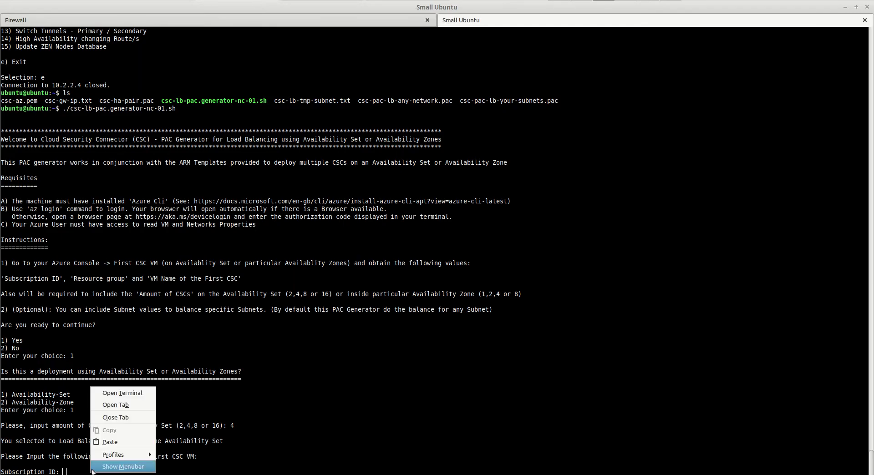
pyautogui.click(107, 443)
pyautogui.press('Return')
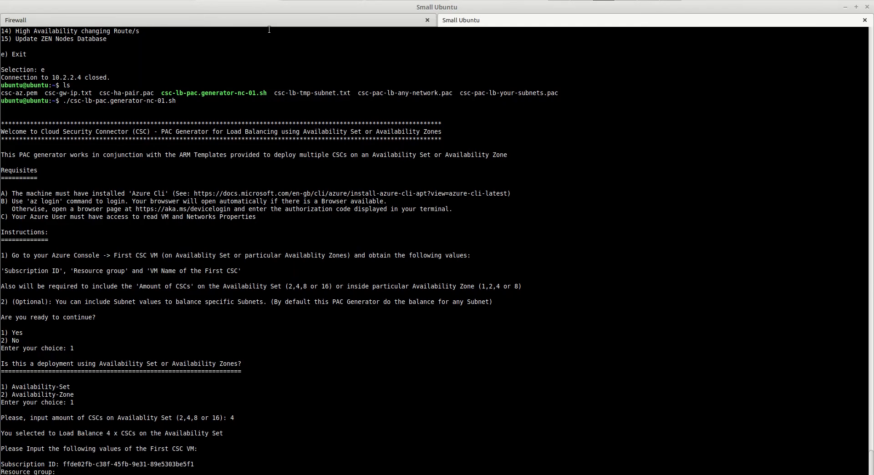
# Copy csc-pool1's resource group CSC-East-US from the Azure portal and submit it at the terminal's Resource group prompt.
pyautogui.hotkey('alt', 'Tab')
pyautogui.click(387, 153)
pyautogui.hotkey('alt', 'Tab')
pyautogui.rightClick(88, 467)
pyautogui.click(106, 443)
pyautogui.press('Return')
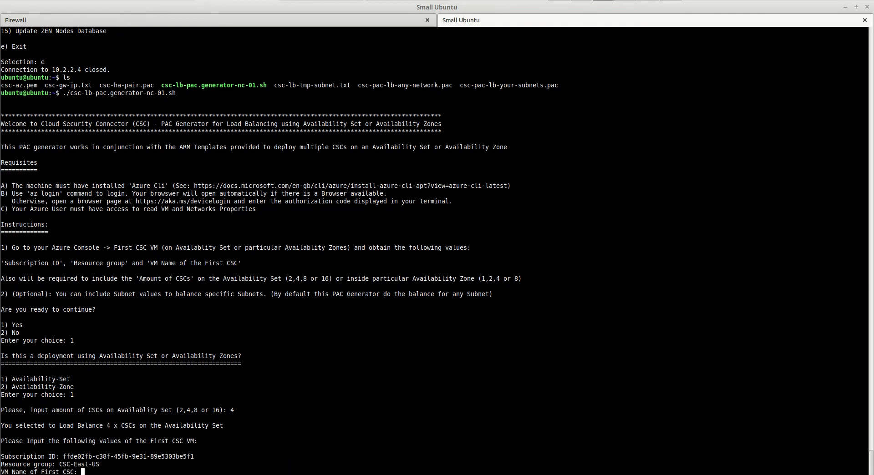
# Copy the VM name csc-pool1 from the Azure portal and submit it in the terminal as the first CSC's VM name.
pyautogui.hotkey('alt', 'Tab')
pyautogui.moveTo(171, 90); pyautogui.dragTo(225, 93)
pyautogui.rightClick(224, 94)
pyautogui.click(225, 95)
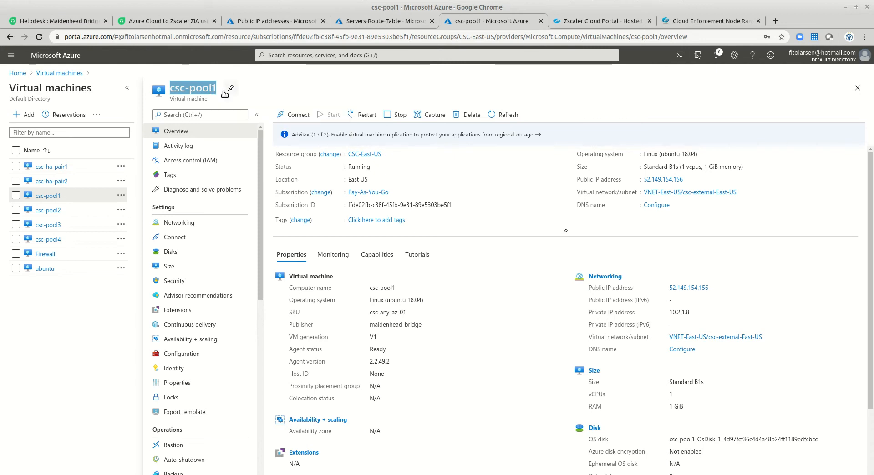
pyautogui.hotkey('alt', 'Tab')
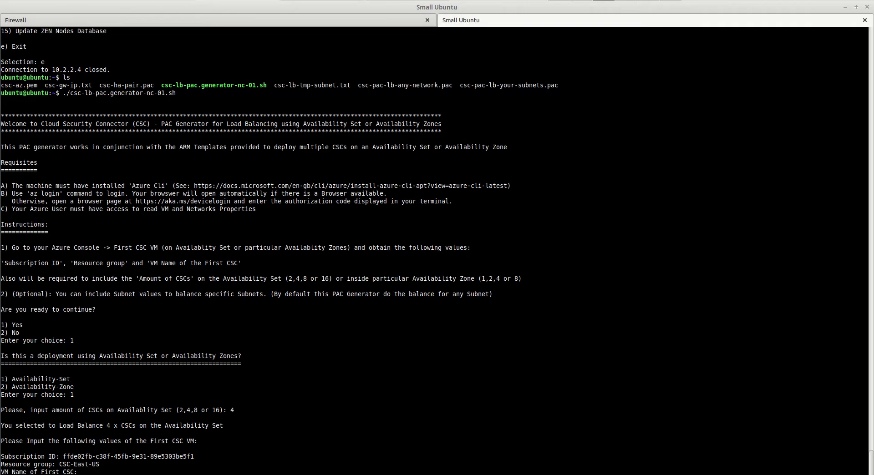
pyautogui.rightClick(119, 452)
pyautogui.click(119, 452)
pyautogui.press('Return')
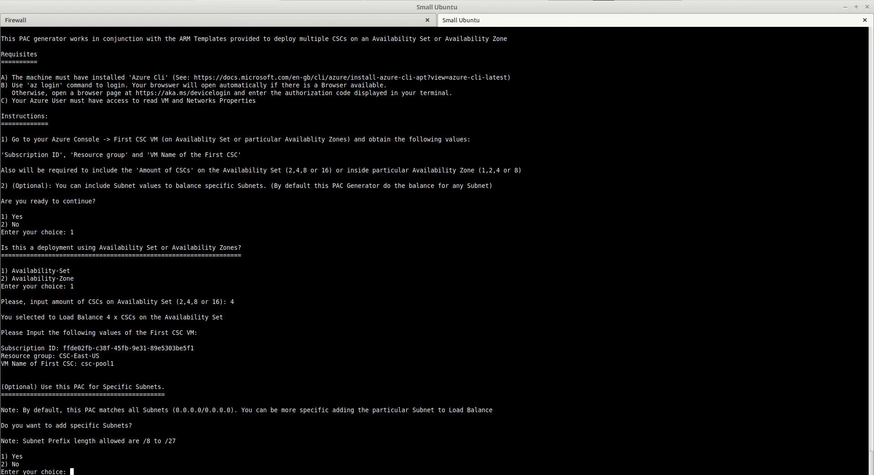
# Examine the full-size network diagram in the Azure Cloud to Zscaler article for the VDI subnets, and return to the terminal.
pyautogui.hotkey('alt', 'Tab')
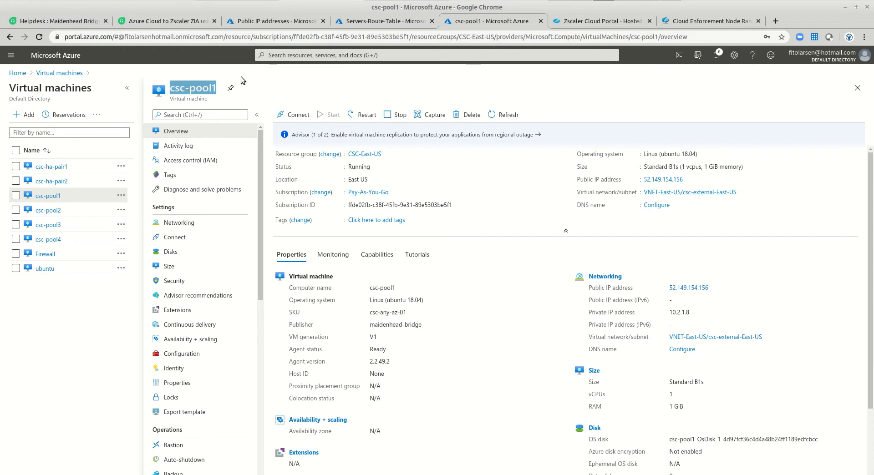
pyautogui.click(163, 23)
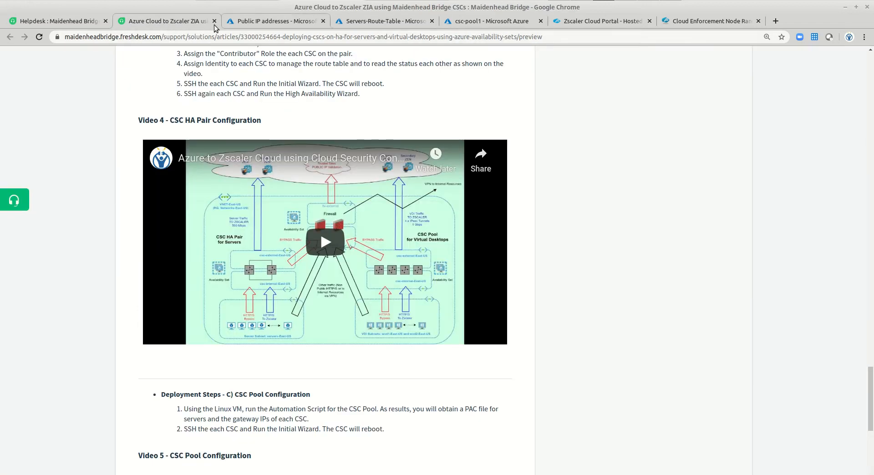
pyautogui.scroll(15, 290, 128)
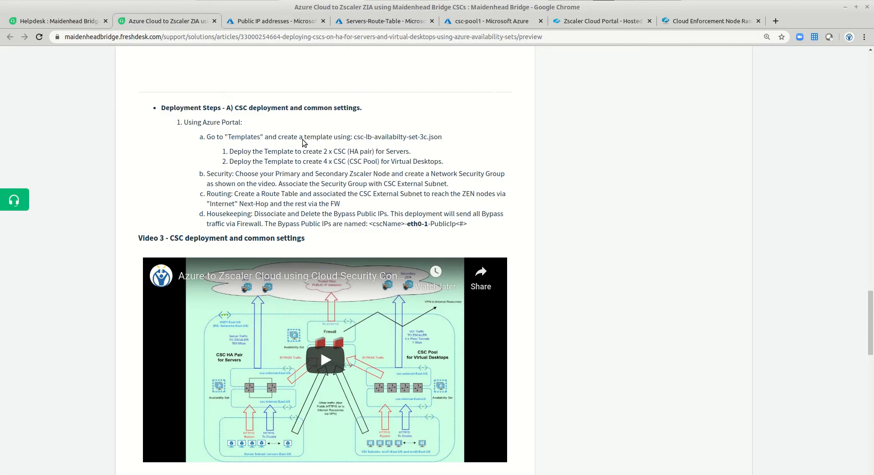
pyautogui.scroll(10, 302, 143)
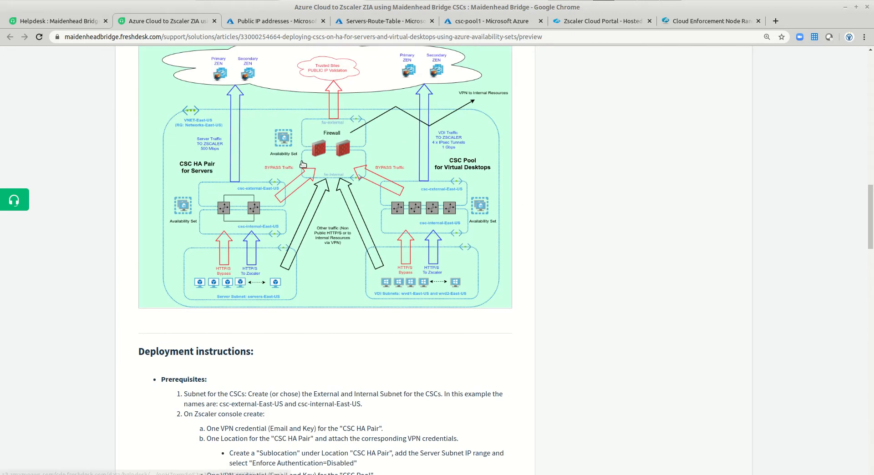
pyautogui.click(301, 161)
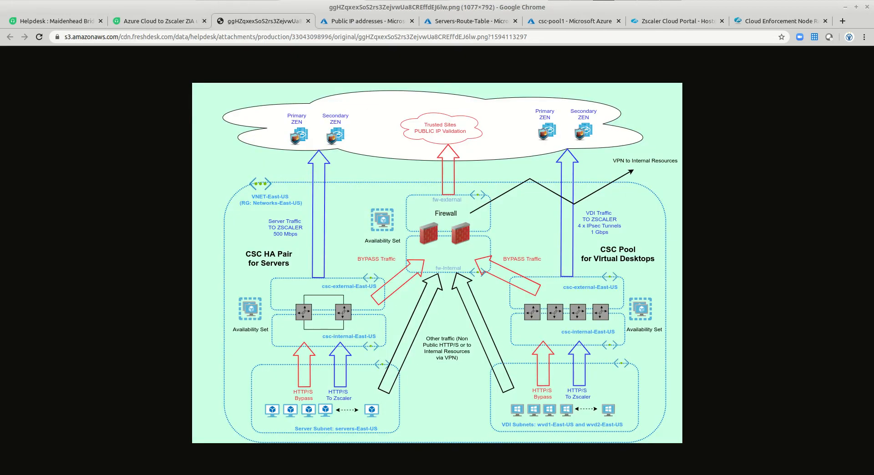
pyautogui.click(222, 0)
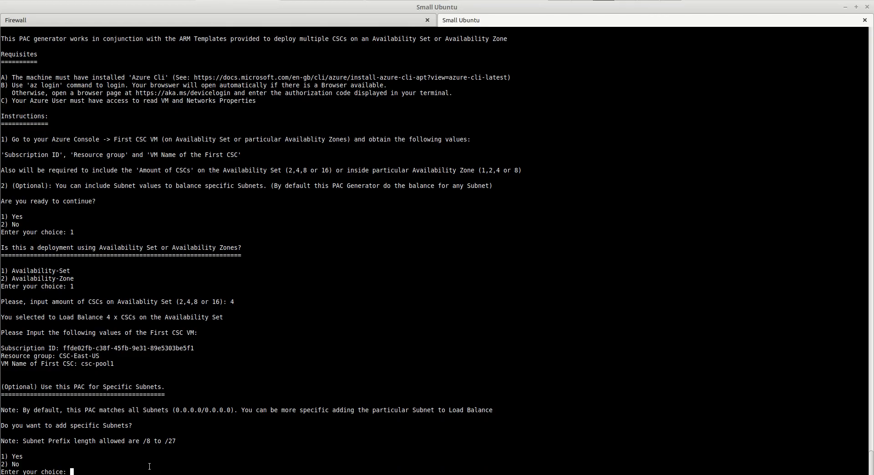
# Answer 1 (Yes) to adding specific subnets, and open the subnet list of csc-pool1's virtual network VNET-East-US in Azure.
pyautogui.write('1')
pyautogui.press('Return')
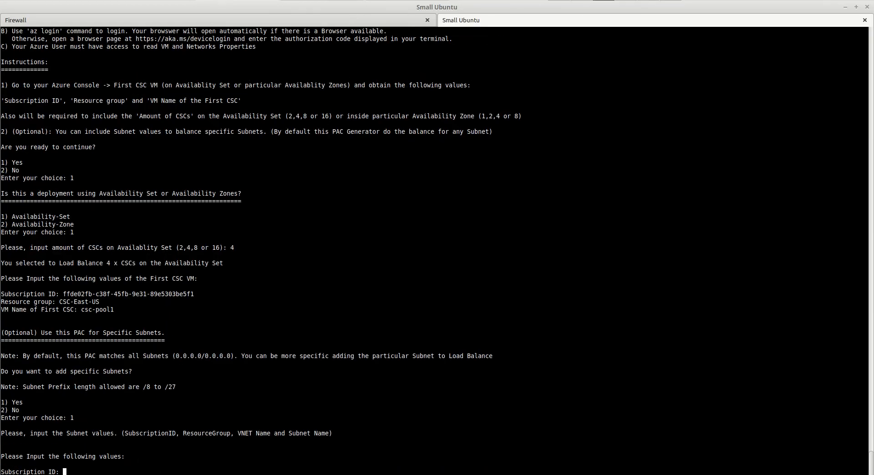
pyautogui.hotkey('alt', 'Tab')
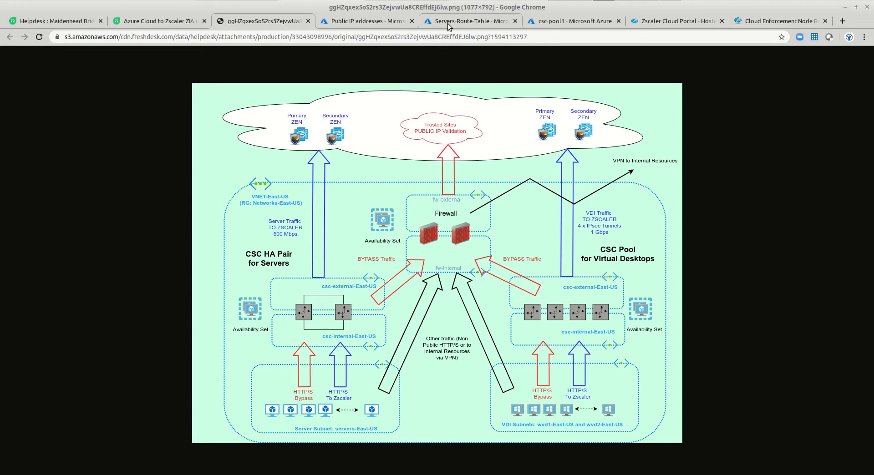
pyautogui.click(550, 24)
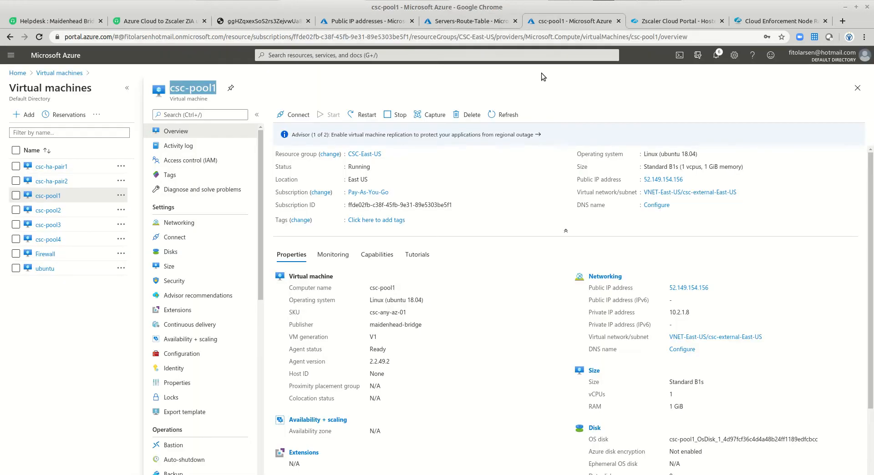
pyautogui.click(677, 193)
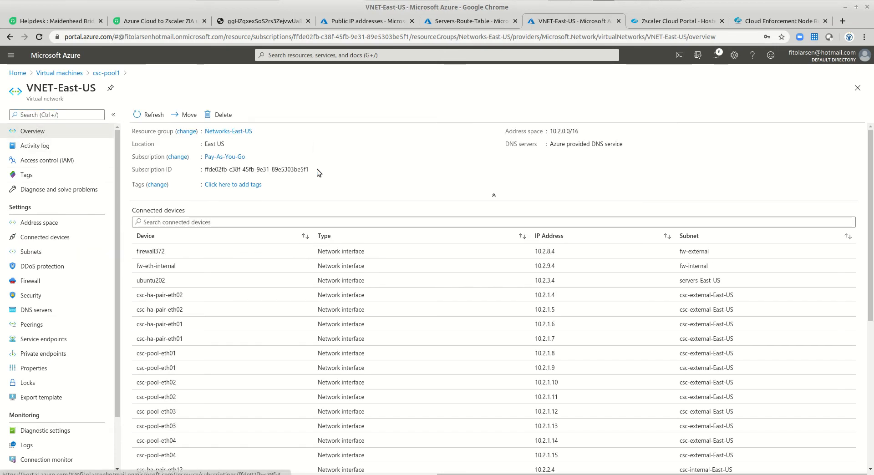
pyautogui.click(36, 252)
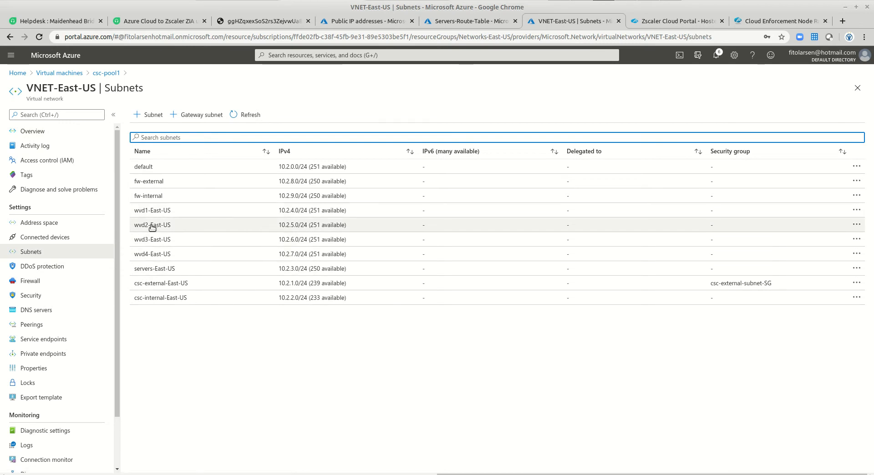
# Copy the subscription ID from the VNET-East-US overview and submit it in the terminal as the subnet's subscription ID.
pyautogui.click(33, 131)
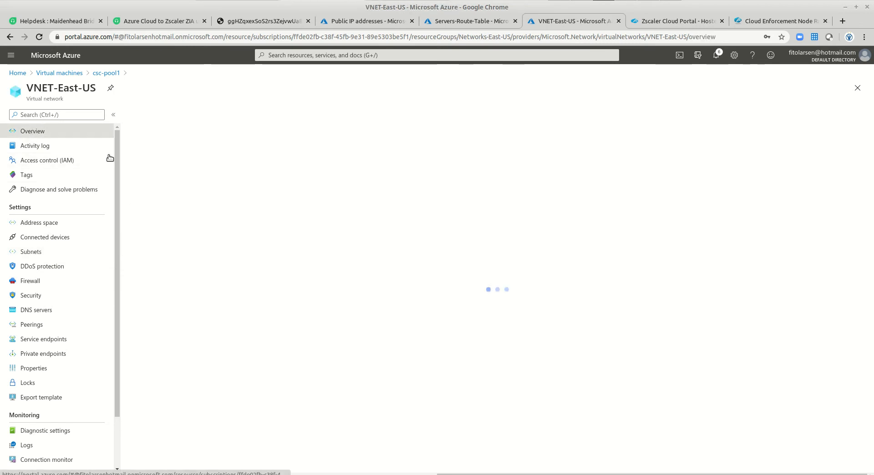
pyautogui.click(314, 169)
pyautogui.hotkey('alt', 'Tab')
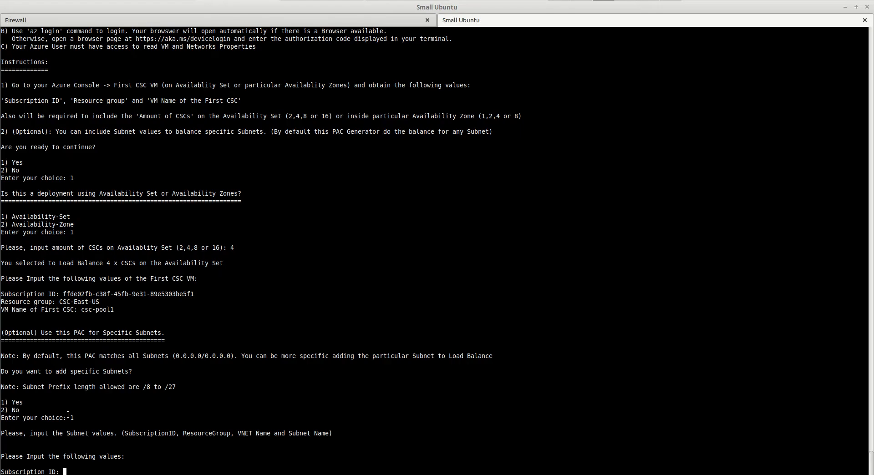
pyautogui.rightClick(77, 469)
pyautogui.click(105, 441)
pyautogui.press('Return')
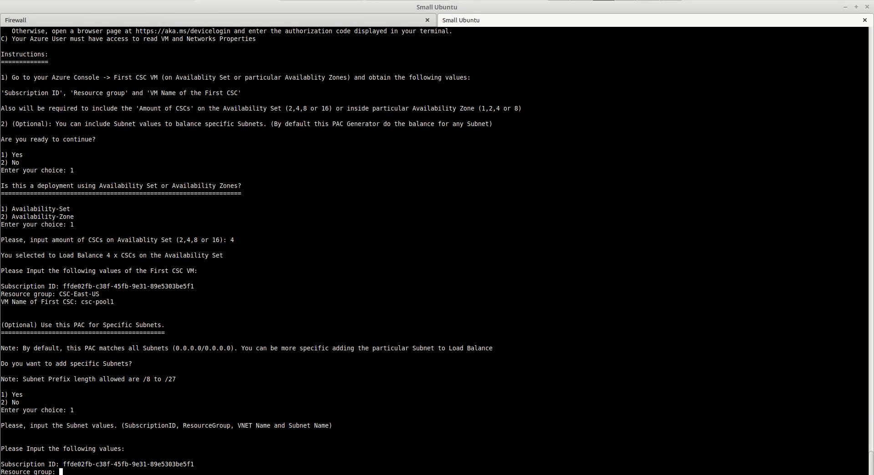
# Copy the virtual network's resource group Networks-East-US from Azure and submit it in the terminal as the subnet's resource group.
pyautogui.hotkey('alt', 'Tab')
pyautogui.click(258, 131)
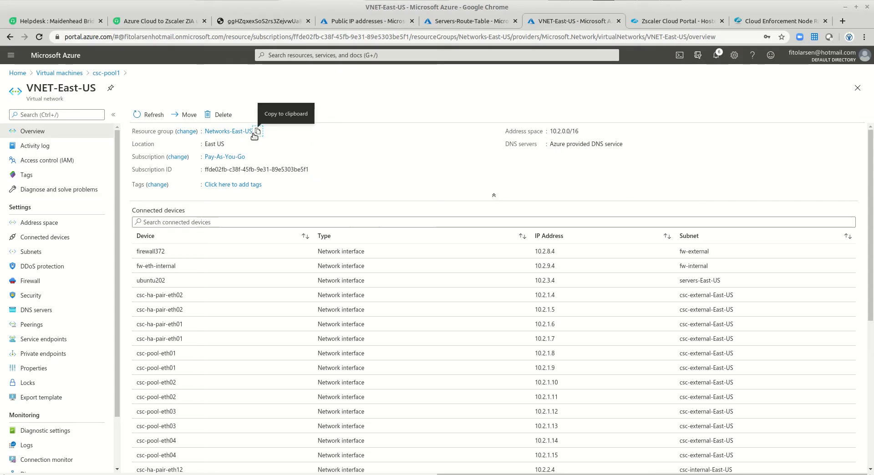
pyautogui.hotkey('alt', 'Tab')
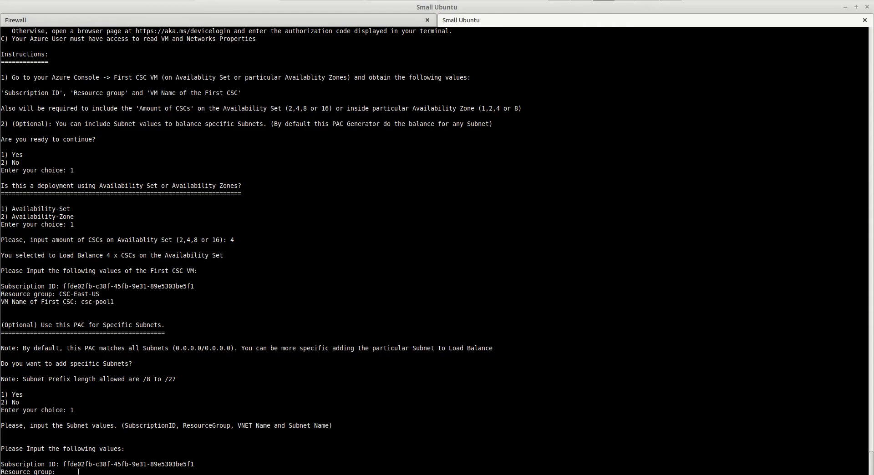
pyautogui.rightClick(78, 472)
pyautogui.click(102, 444)
pyautogui.press('Return')
# Copy the virtual network name VNET-East-US from Azure and submit it at the terminal's VNET Name prompt.
pyautogui.hotkey('alt', 'Tab')
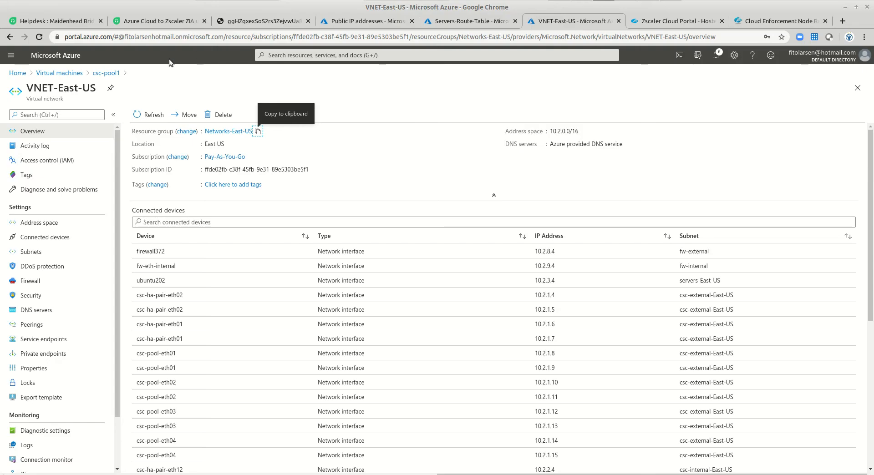
pyautogui.moveTo(28, 87); pyautogui.dragTo(97, 88)
pyautogui.rightClick(93, 90)
pyautogui.click(108, 96)
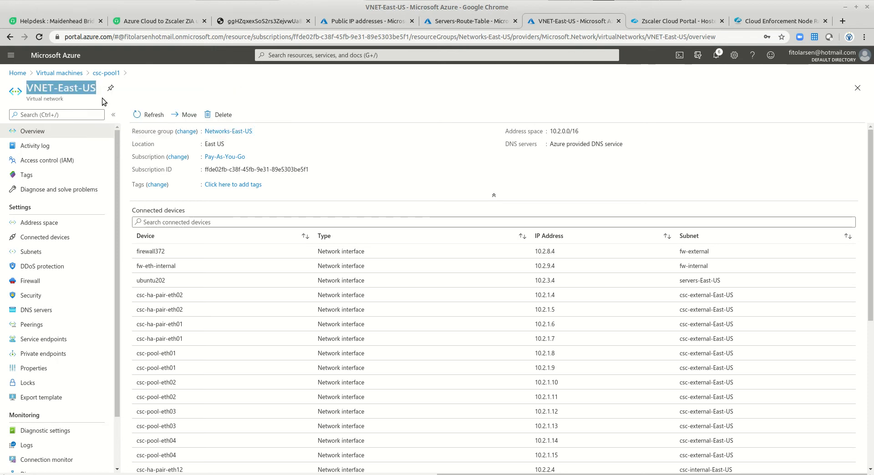
pyautogui.hotkey('alt', 'Tab')
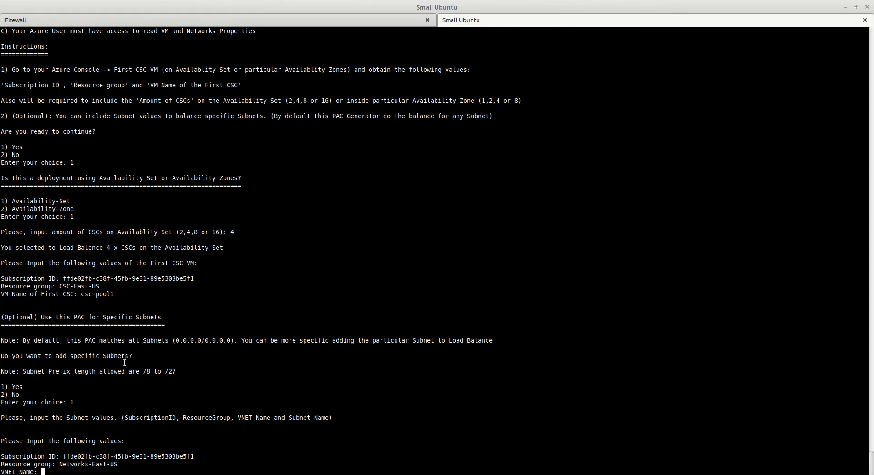
pyautogui.rightClick(87, 472)
pyautogui.click(116, 444)
pyautogui.press('Return')
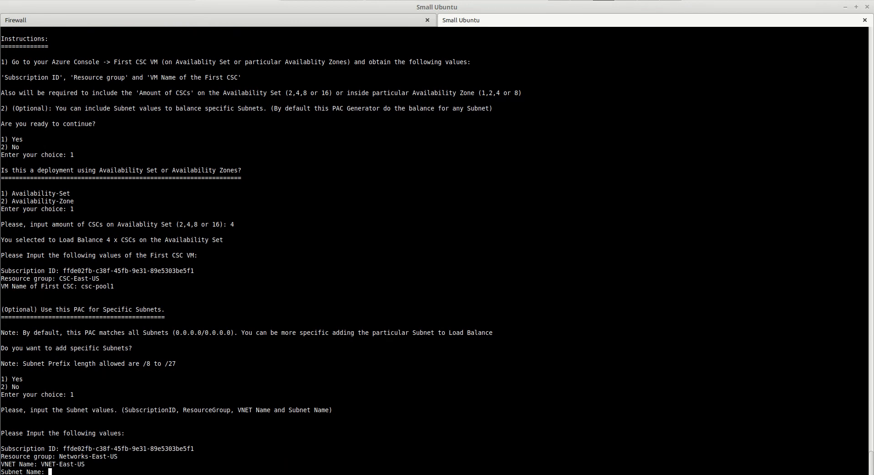
# Copy wvd1-East-US from the VNET-East-US subnets in Azure, submit it in the terminal as the subnet name, and answer y to add another subnet.
pyautogui.hotkey('alt', 'Tab')
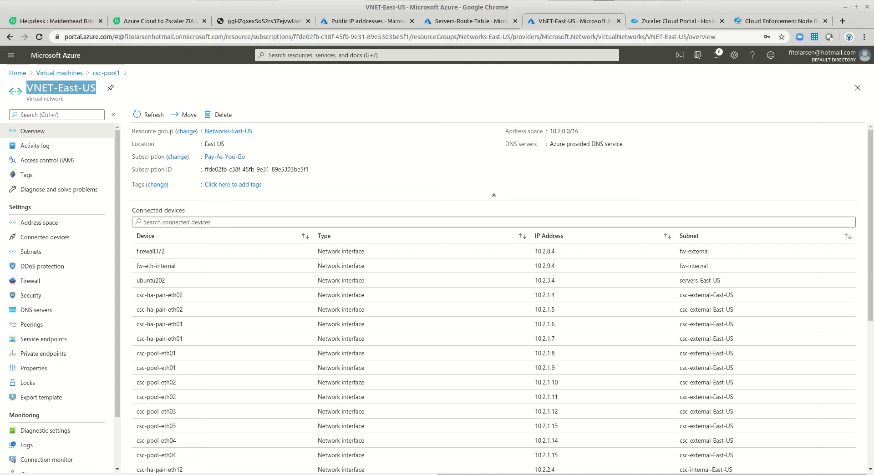
pyautogui.click(34, 252)
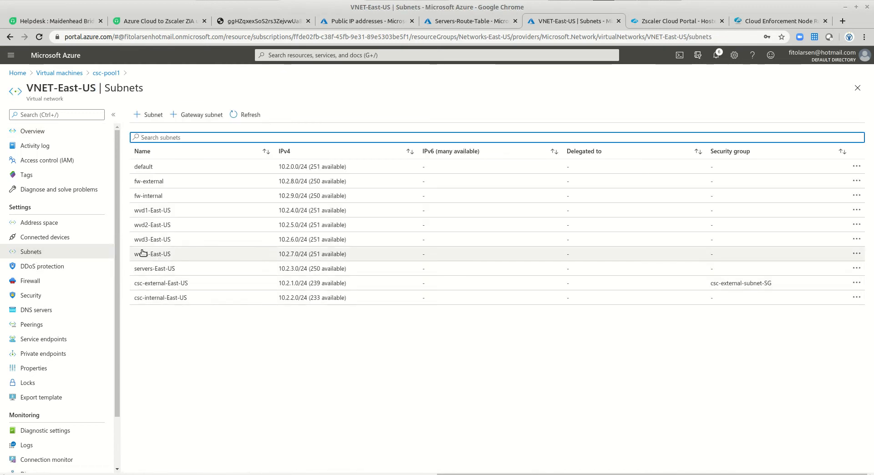
pyautogui.moveTo(135, 211); pyautogui.dragTo(170, 214)
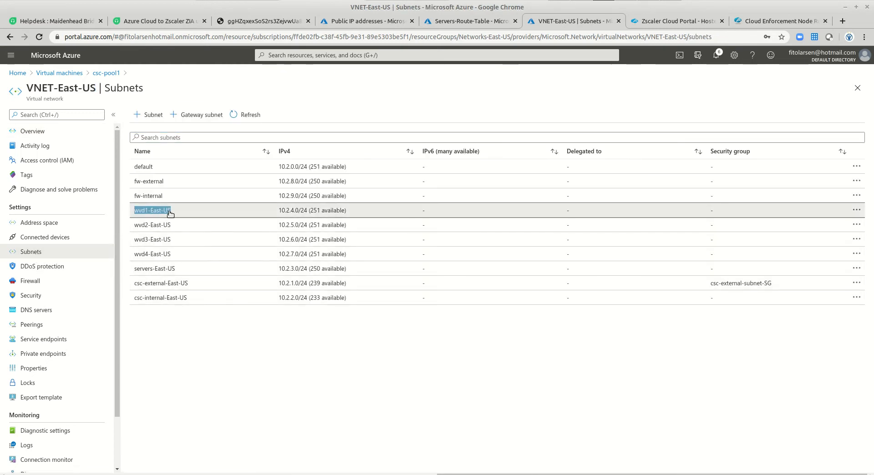
pyautogui.rightClick(171, 214)
pyautogui.click(178, 220)
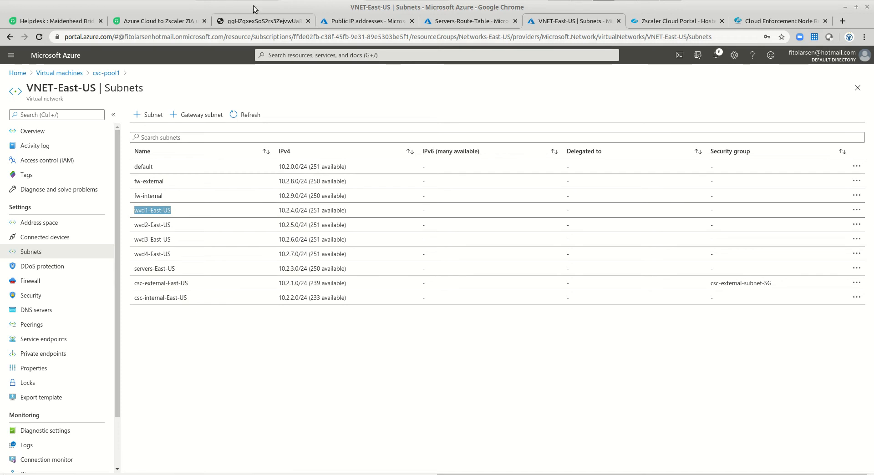
pyautogui.hotkey('alt', 'Tab')
pyautogui.rightClick(79, 471)
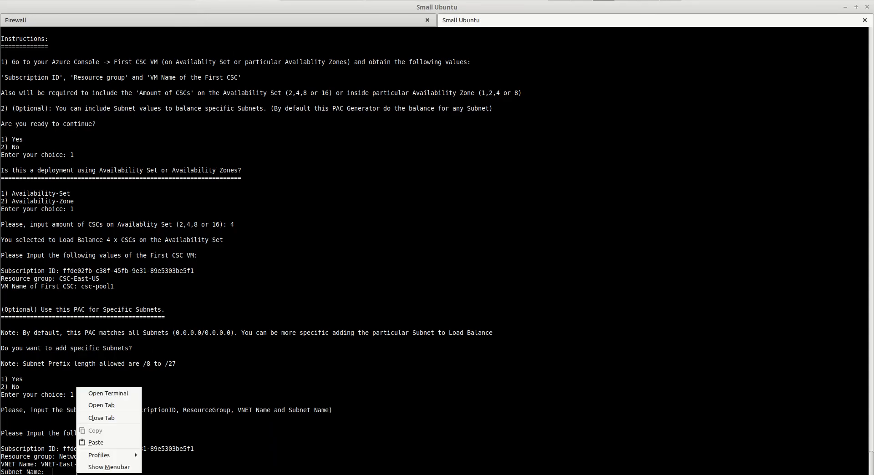
pyautogui.click(111, 446)
pyautogui.press('Return')
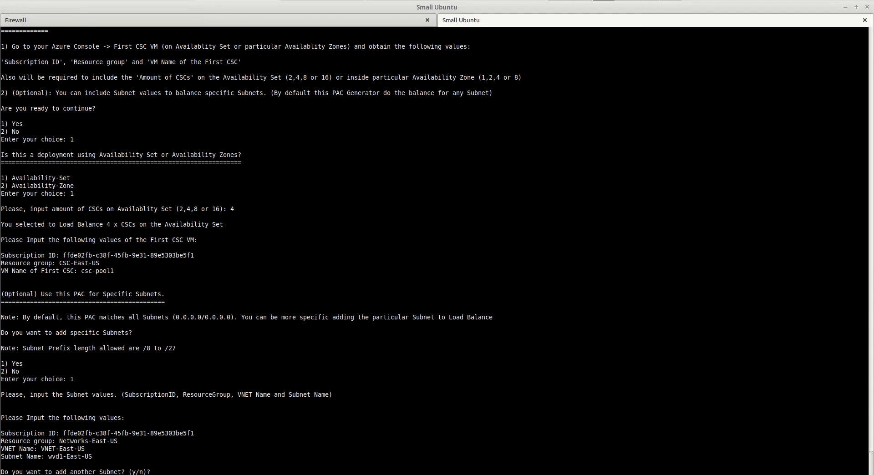
pyautogui.write('y')
pyautogui.press('Return')
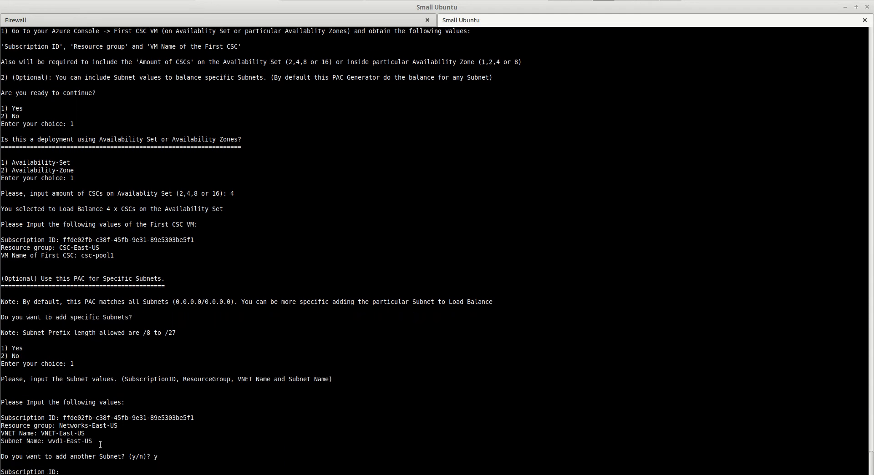
# Copy the first subnet's subscription ID from the terminal output and submit it as the second subnet's subscription ID.
pyautogui.moveTo(61, 418); pyautogui.dragTo(192, 418)
pyautogui.rightClick(189, 417)
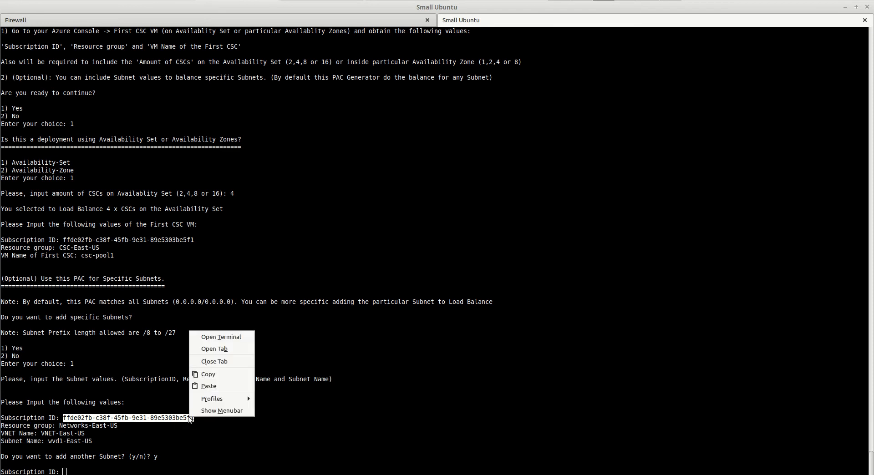
pyautogui.click(209, 374)
pyautogui.click(85, 471)
pyautogui.rightClick(84, 470)
pyautogui.click(110, 446)
pyautogui.press('Return')
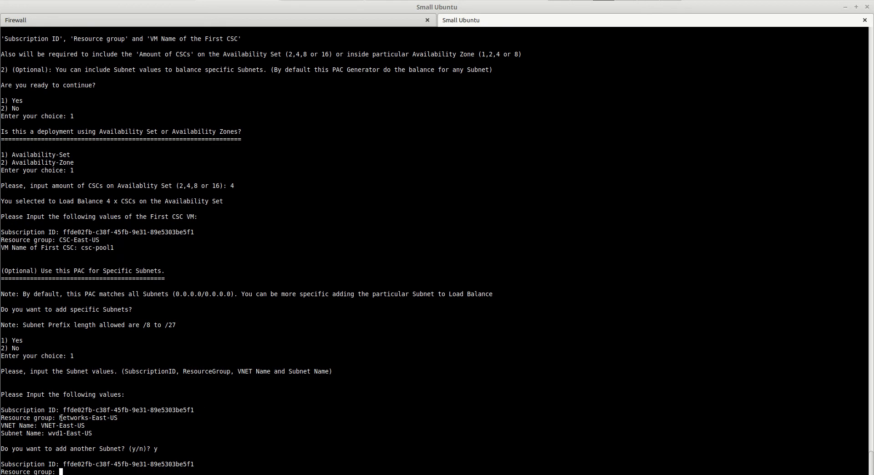
# Copy Networks-East-US from the first subnet's values in the terminal and submit it as the second subnet's resource group.
pyautogui.moveTo(61, 419); pyautogui.dragTo(116, 419)
pyautogui.rightClick(114, 418)
pyautogui.click(144, 376)
pyautogui.click(84, 472)
pyautogui.rightClick(84, 472)
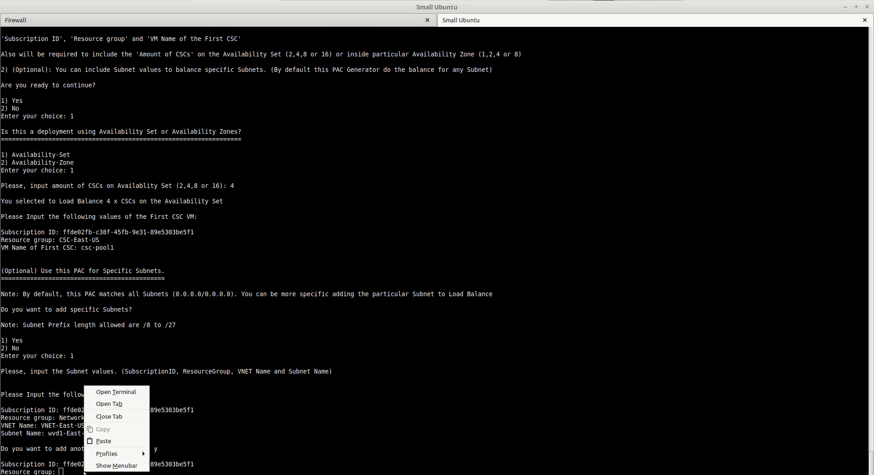
pyautogui.click(104, 441)
pyautogui.press('Return')
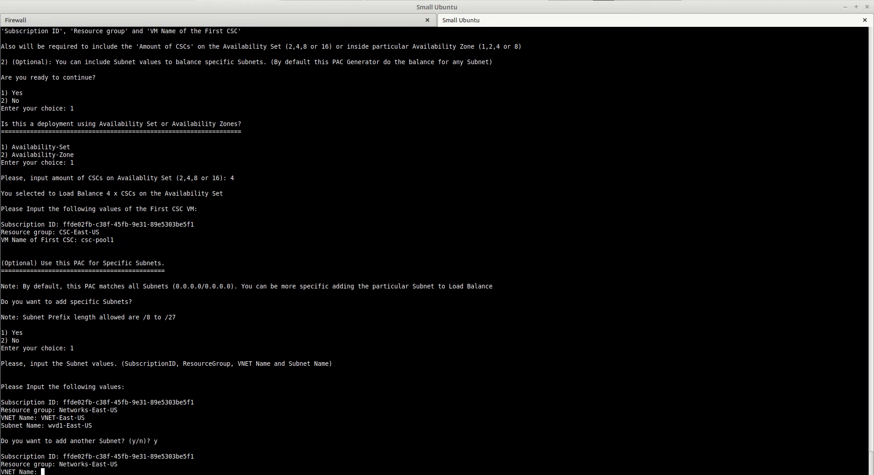
# Copy VNET-East-US from the first subnet's values in the terminal and submit it as the second subnet's VNET name.
pyautogui.moveTo(42, 418); pyautogui.dragTo(81, 419)
pyautogui.rightClick(81, 419)
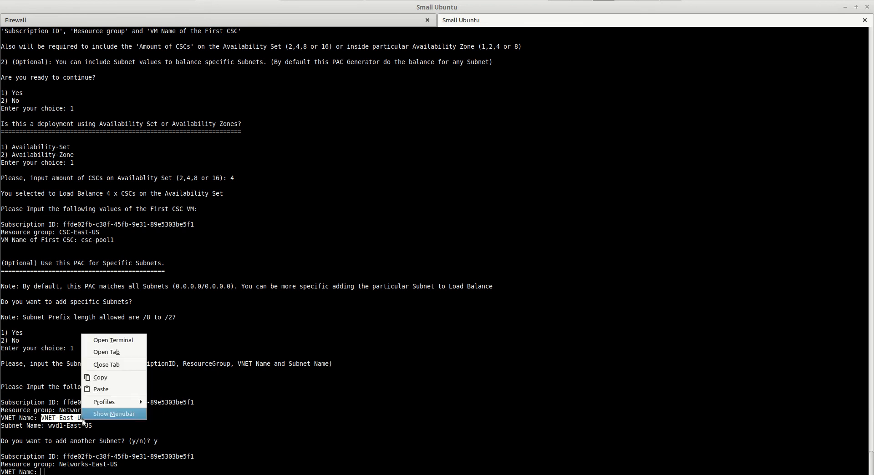
pyautogui.click(110, 381)
pyautogui.rightClick(61, 472)
pyautogui.click(90, 444)
pyautogui.press('Return')
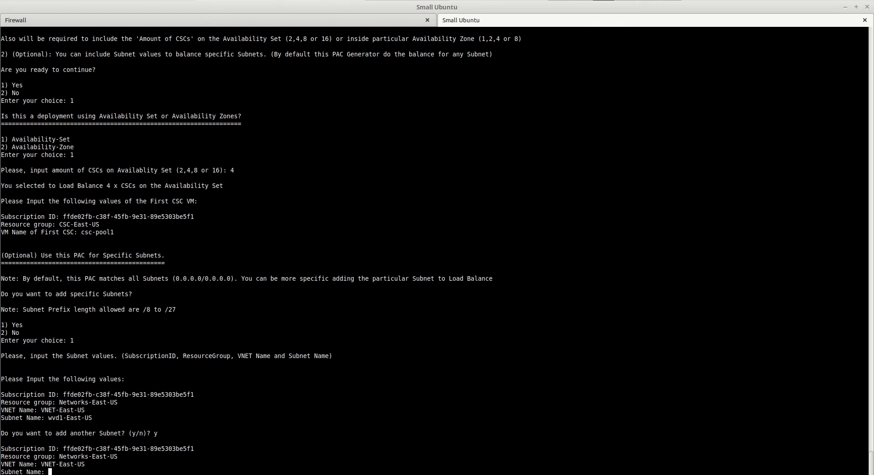
# Copy wvd2-East-US from the VNET-East-US subnets in Azure, submit it in the terminal as the subnet name, and answer n to adding another subnet.
pyautogui.hotkey('alt', 'Tab')
pyautogui.moveTo(135, 225); pyautogui.dragTo(172, 229)
pyautogui.rightClick(172, 229)
pyautogui.click(180, 235)
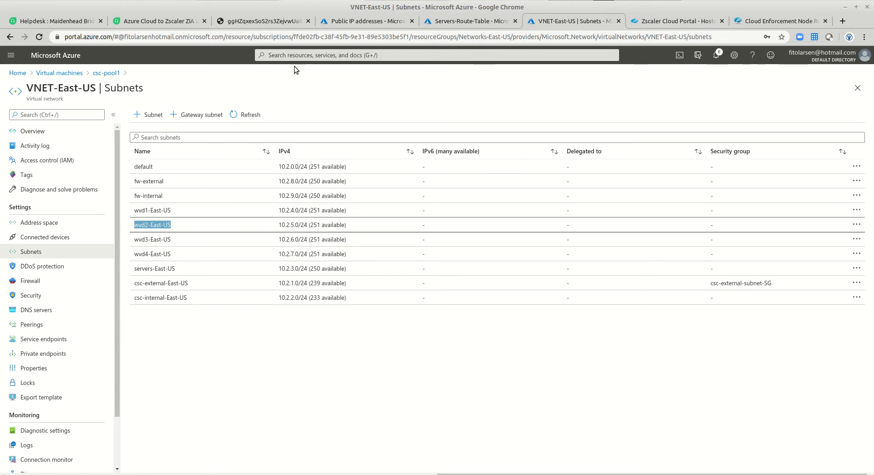
pyautogui.hotkey('alt', 'Tab')
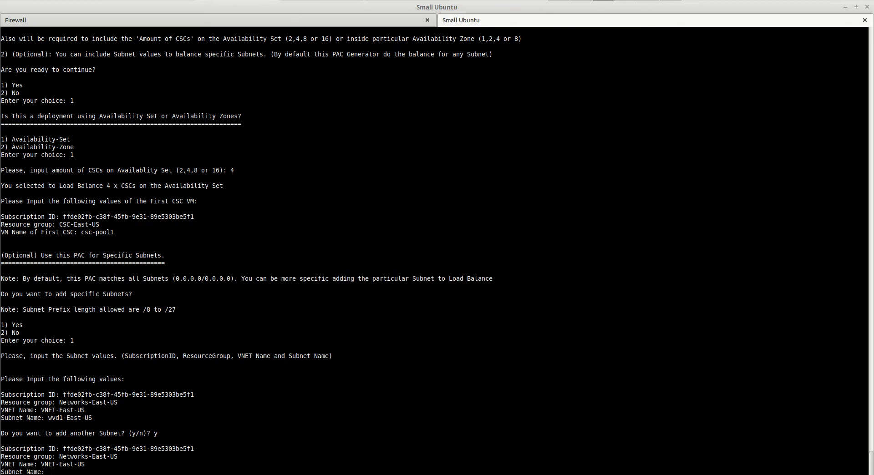
pyautogui.rightClick(122, 454)
pyautogui.rightClick(109, 467)
pyautogui.click(133, 436)
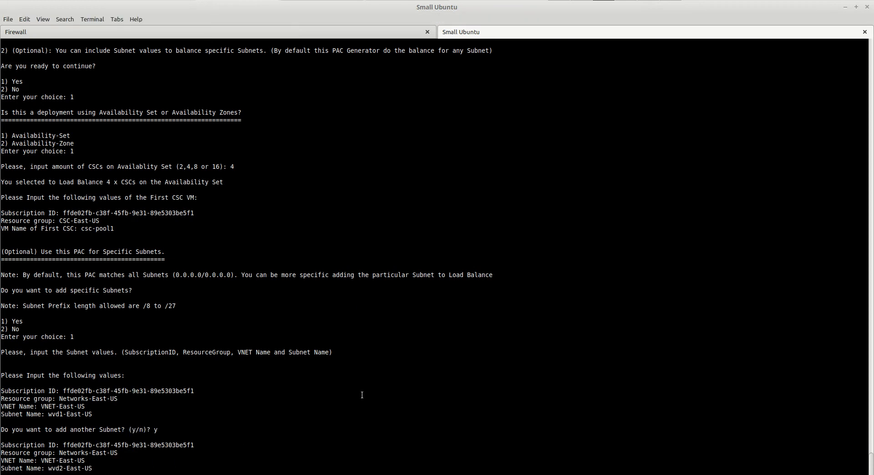
pyautogui.press('Return')
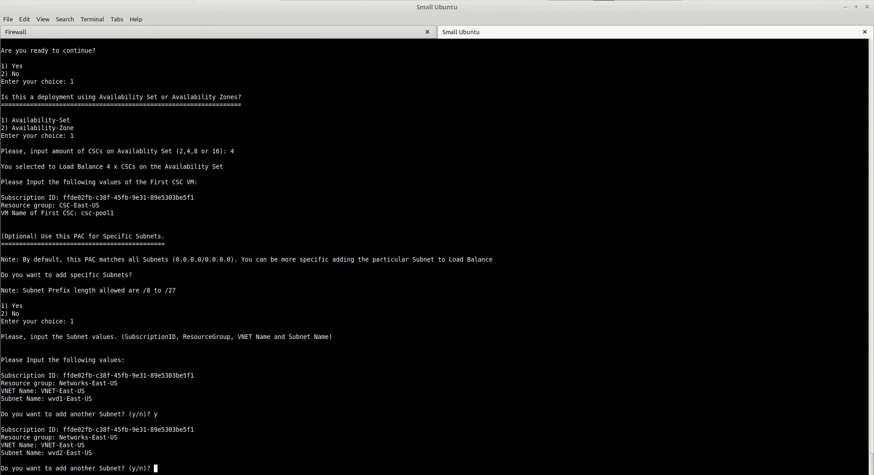
pyautogui.write('n')
pyautogui.press('Return')
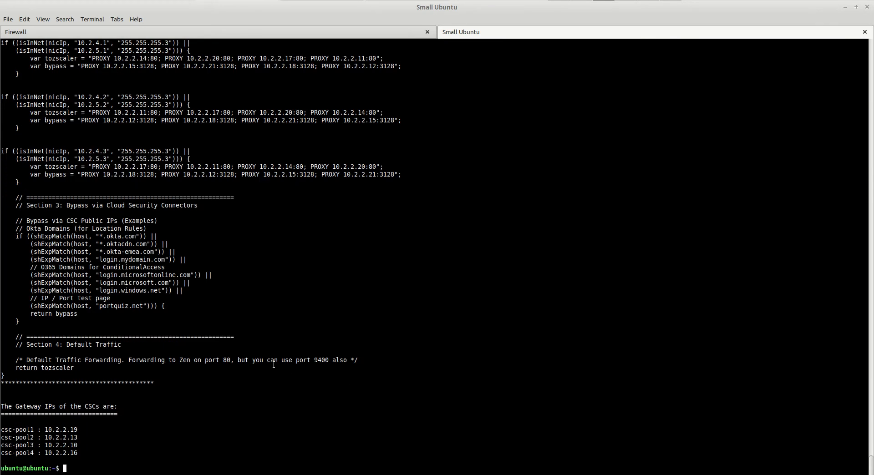
# Copy the complete generated PAC script from the terminal, from function FindProxyForURL through its final closing brace.
pyautogui.scroll(8, 273, 364)
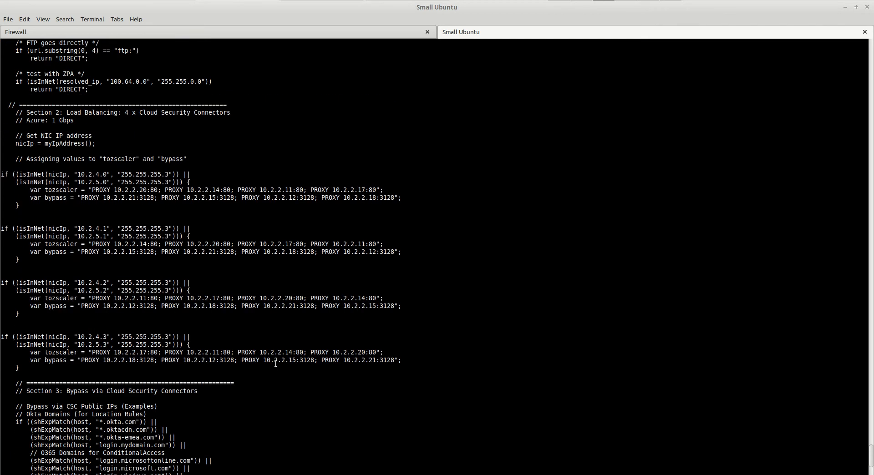
pyautogui.scroll(8, 276, 364)
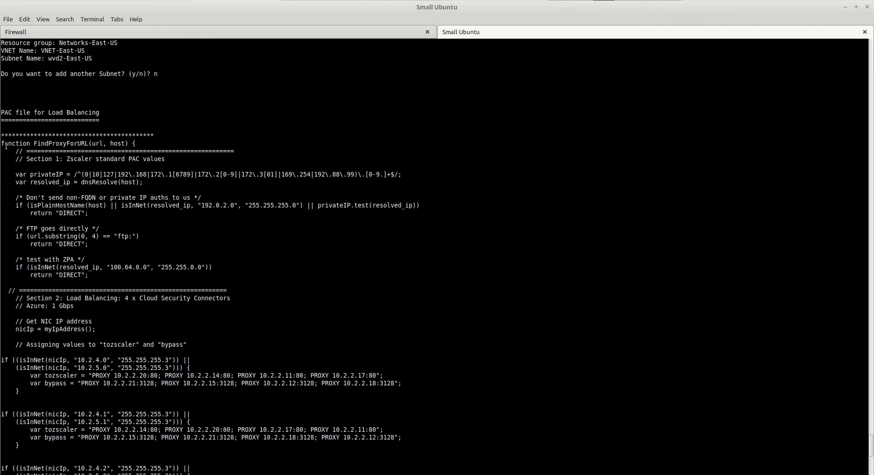
pyautogui.moveTo(3, 144); pyautogui.dragTo(115, 467)
pyautogui.scroll(-4, 100, 386)
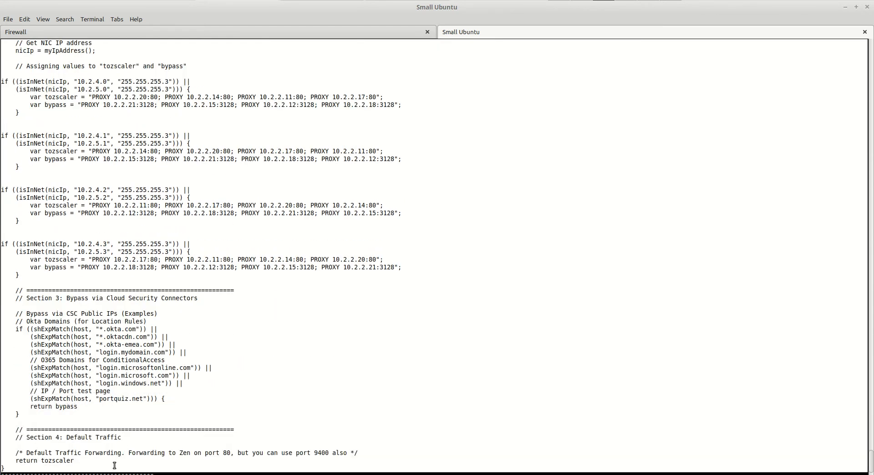
pyautogui.scroll(10, 32, 207)
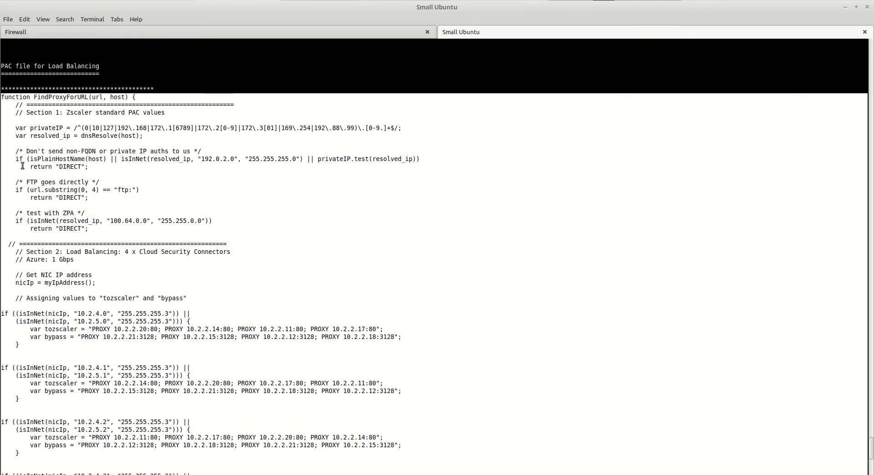
pyautogui.click(1, 105)
pyautogui.moveTo(2, 97); pyautogui.dragTo(67, 373)
pyautogui.scroll(-14, 111, 197)
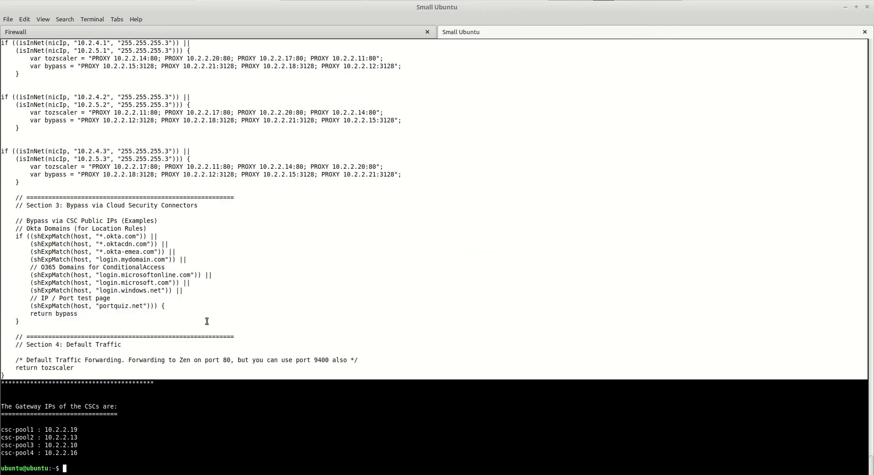
pyautogui.rightClick(264, 296)
pyautogui.click(299, 344)
# Switch to the Zscaler Cloud Portal in Chrome, sign in with the prefilled credentials, and dismiss the notices on the dashboard.
pyautogui.hotkey('alt', 'Tab')
pyautogui.click(693, 22)
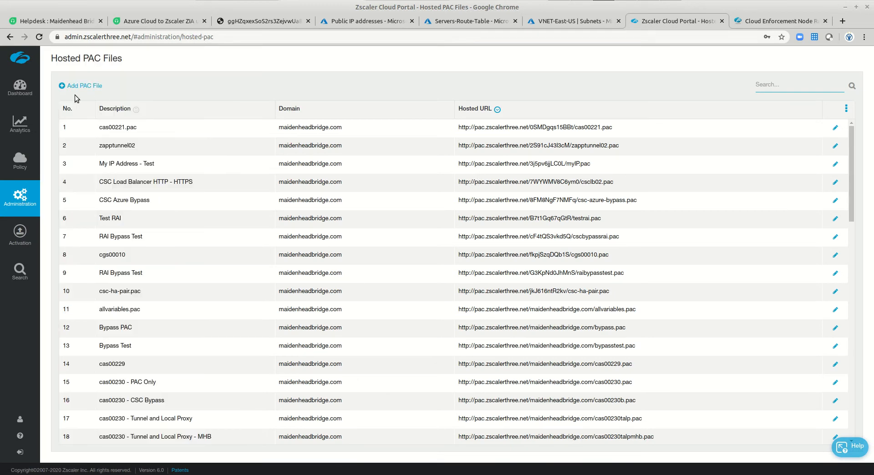
pyautogui.moveTo(24, 127)
pyautogui.click(20, 87)
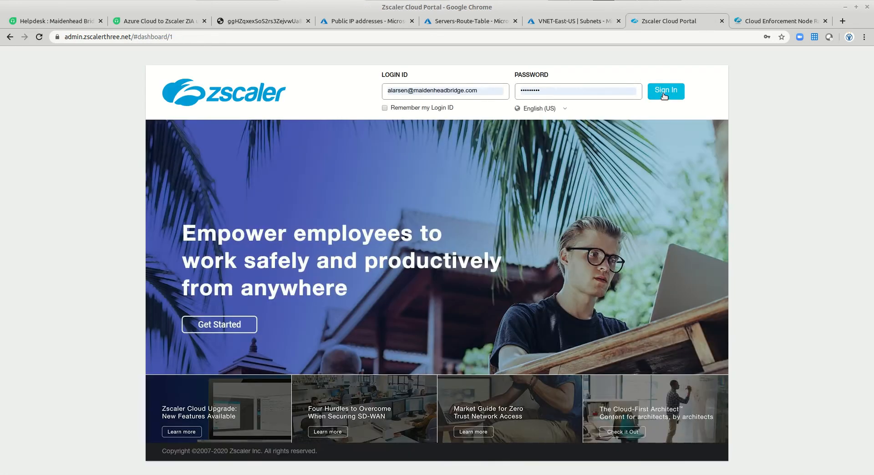
pyautogui.click(665, 94)
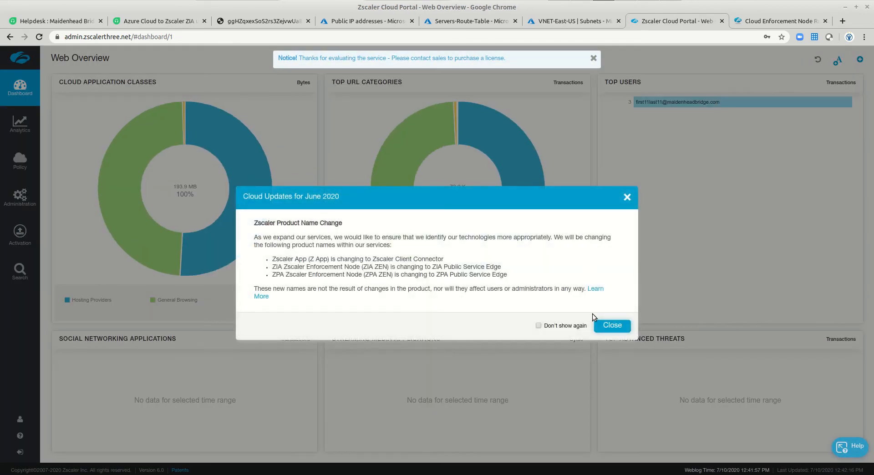
pyautogui.click(613, 325)
pyautogui.click(594, 58)
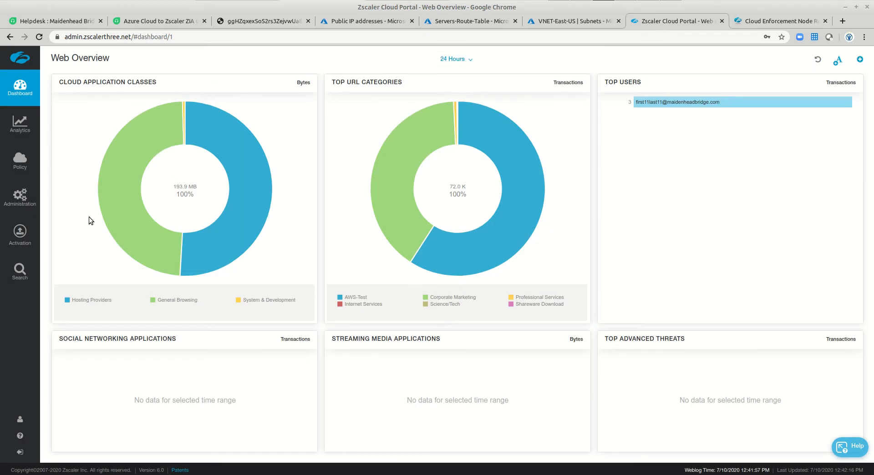
# Start a new hosted PAC file with description csc-pool, file name csc-pool.pac, and domain maidenheadbridge.com.
pyautogui.click(20, 197)
pyautogui.click(89, 306)
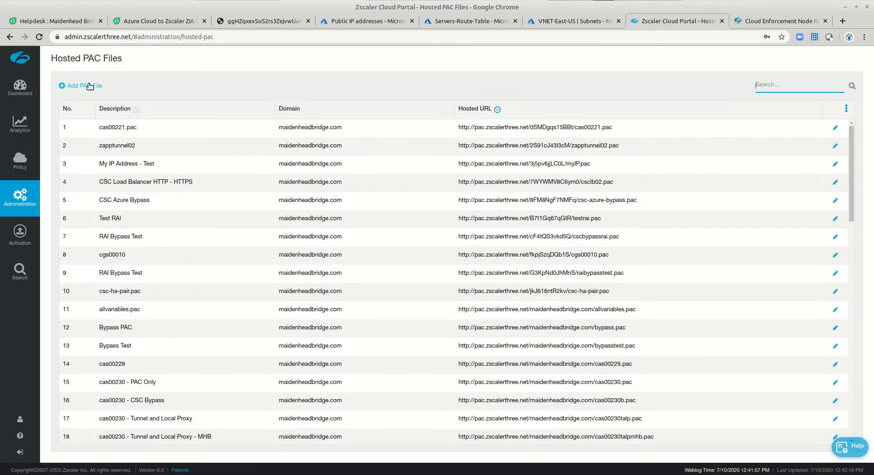
pyautogui.click(88, 86)
pyautogui.click(332, 171)
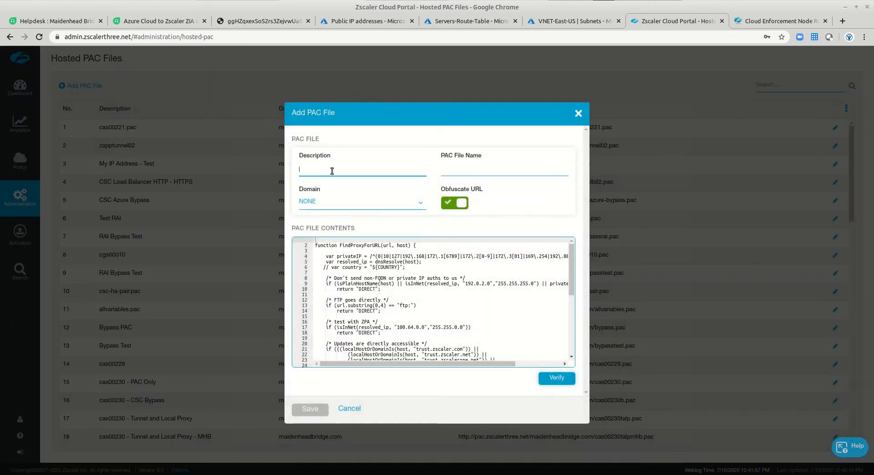
pyautogui.write('csc-pool')
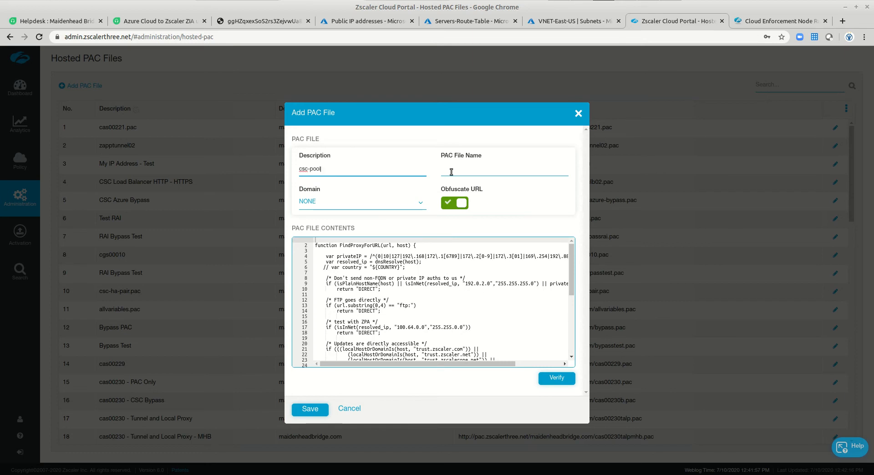
pyautogui.click(471, 169)
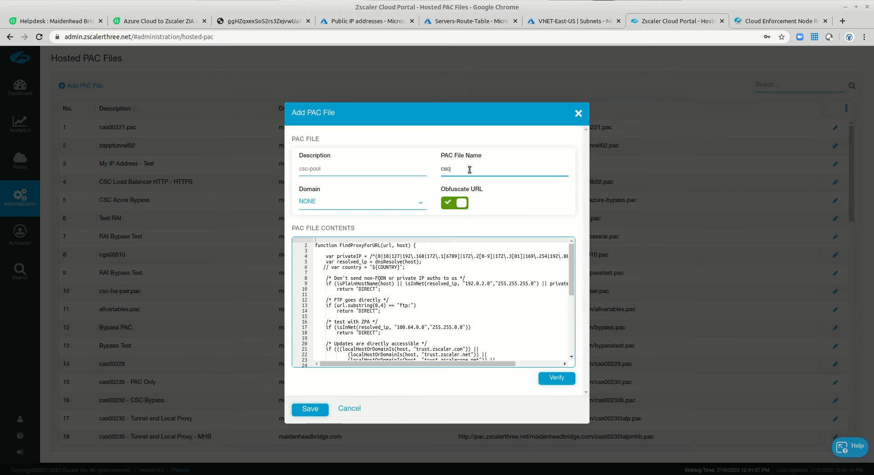
pyautogui.write('csc-pool.pac')
pyautogui.click(362, 206)
pyautogui.click(333, 235)
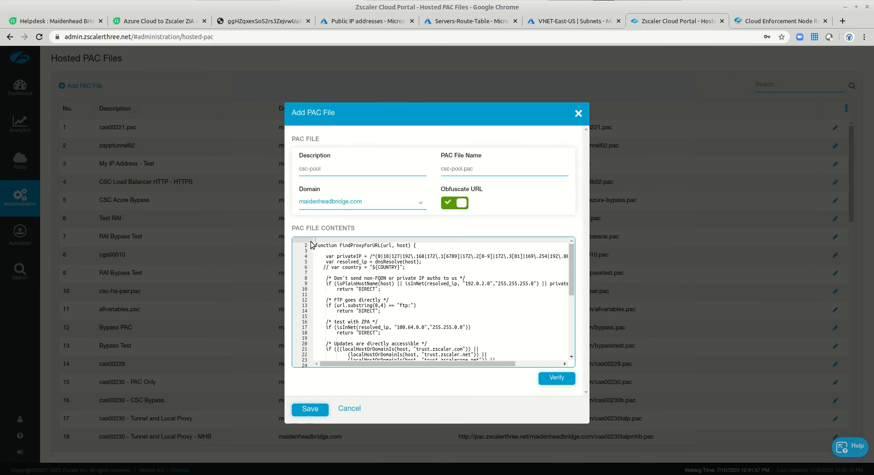
# Replace the default PAC file contents with the copied load-balancing script and verify it.
pyautogui.moveTo(315, 240); pyautogui.dragTo(352, 366)
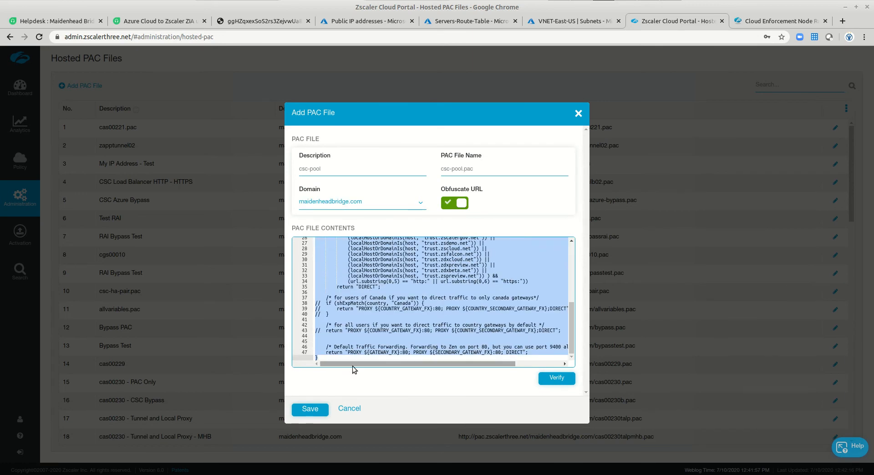
pyautogui.press('Delete')
pyautogui.hotkey('ctrl', 'v')
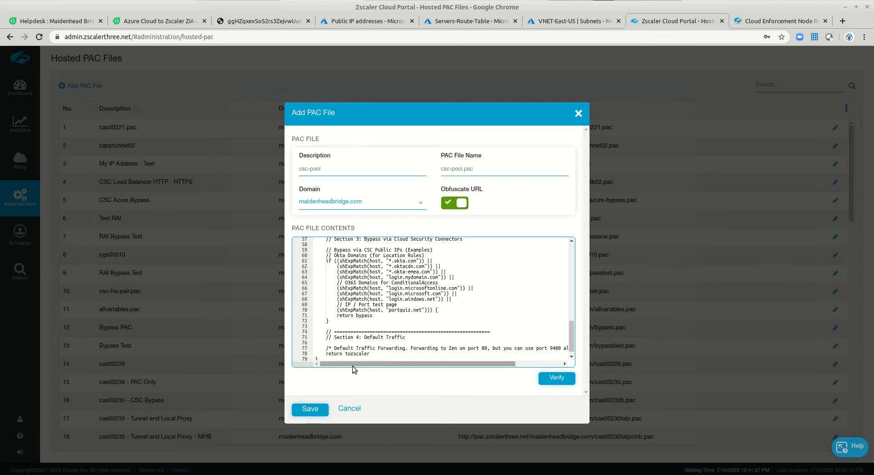
pyautogui.click(561, 380)
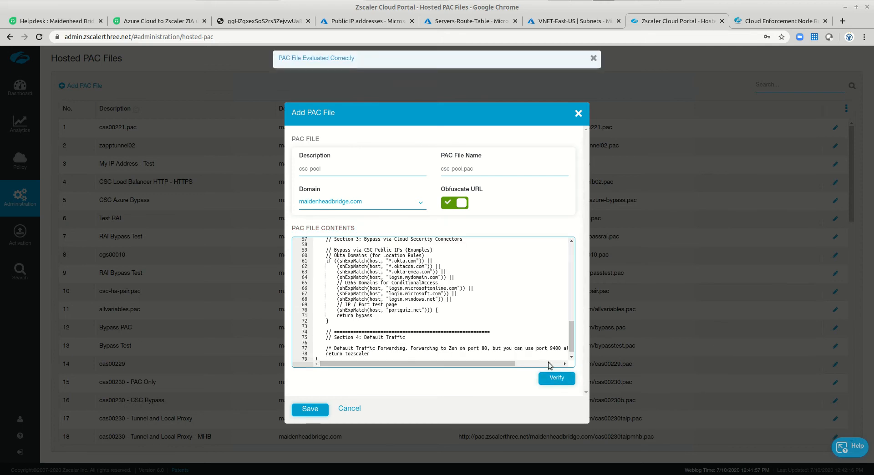
pyautogui.click(593, 61)
# Review the load-balancing and bypass sections of the pasted script and save the csc-pool PAC file.
pyautogui.scroll(3, 447, 316)
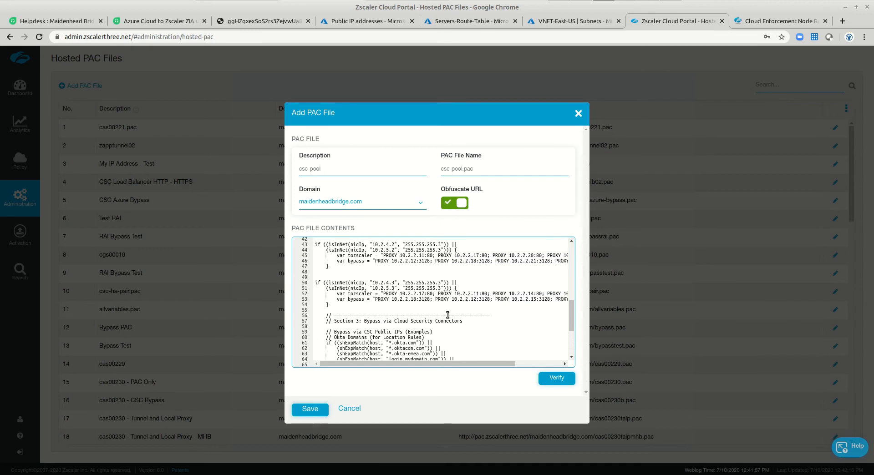
pyautogui.scroll(5, 448, 315)
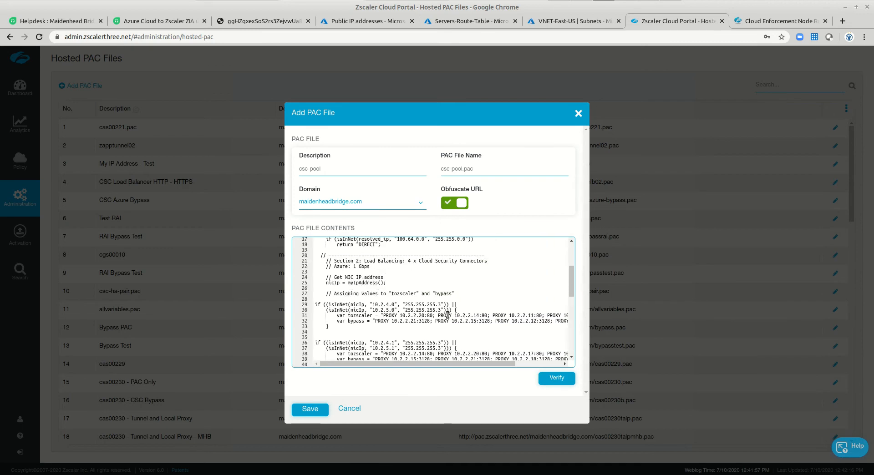
pyautogui.moveTo(367, 305); pyautogui.dragTo(395, 310)
pyautogui.moveTo(320, 283); pyautogui.dragTo(386, 284)
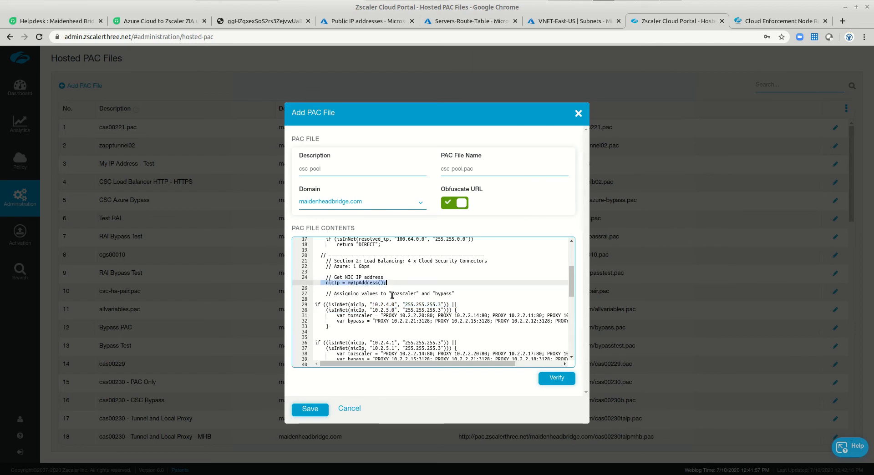
pyautogui.scroll(-5, 389, 310)
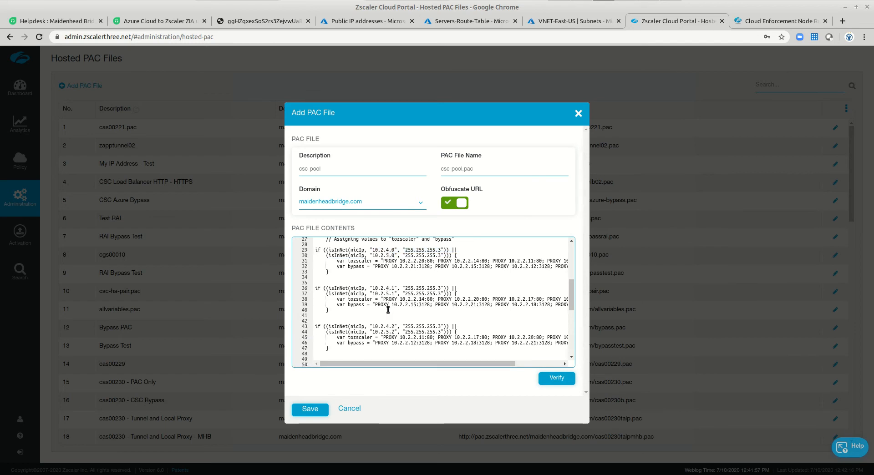
pyautogui.scroll(-5, 387, 310)
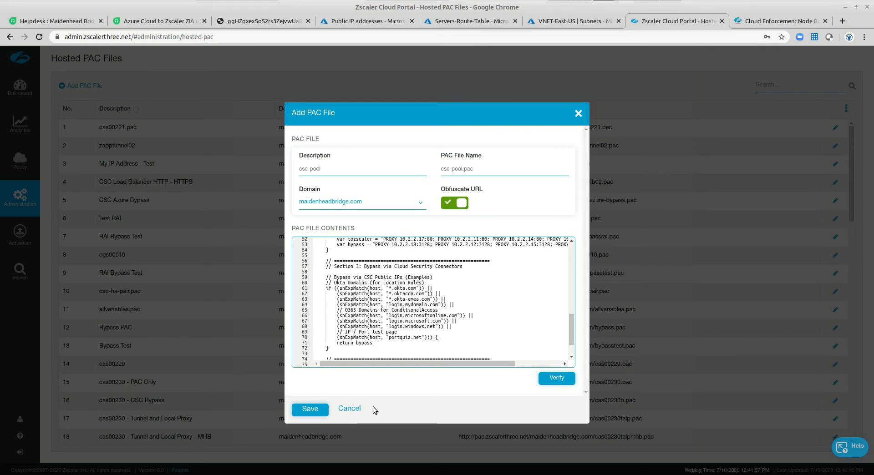
pyautogui.click(320, 413)
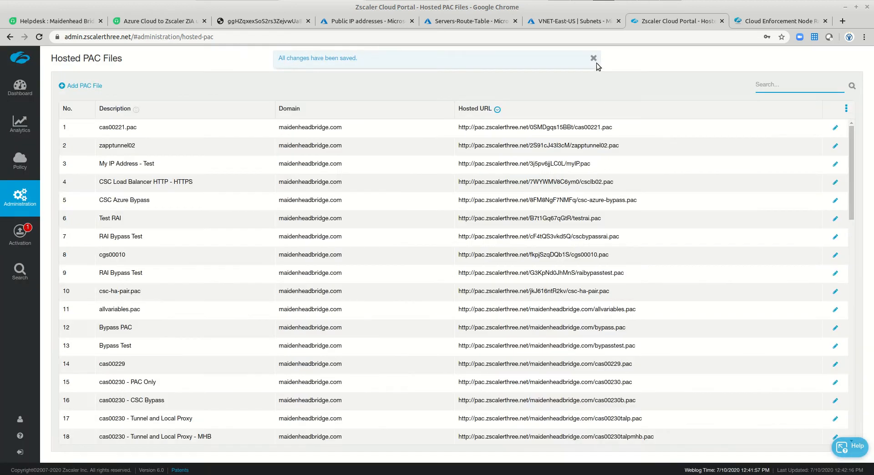
pyautogui.click(594, 59)
# Activate the saved PAC file changes in Zscaler, and switch to the Small Ubuntu terminal.
pyautogui.moveTo(25, 239)
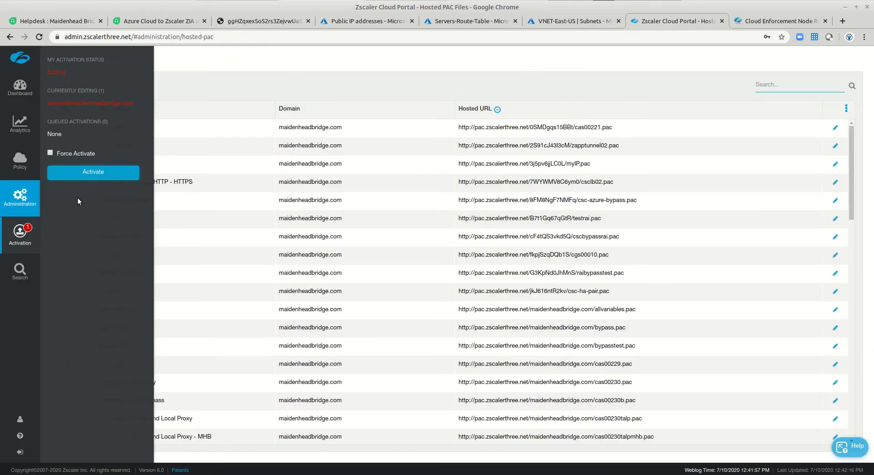
pyautogui.click(92, 173)
pyautogui.click(255, 1)
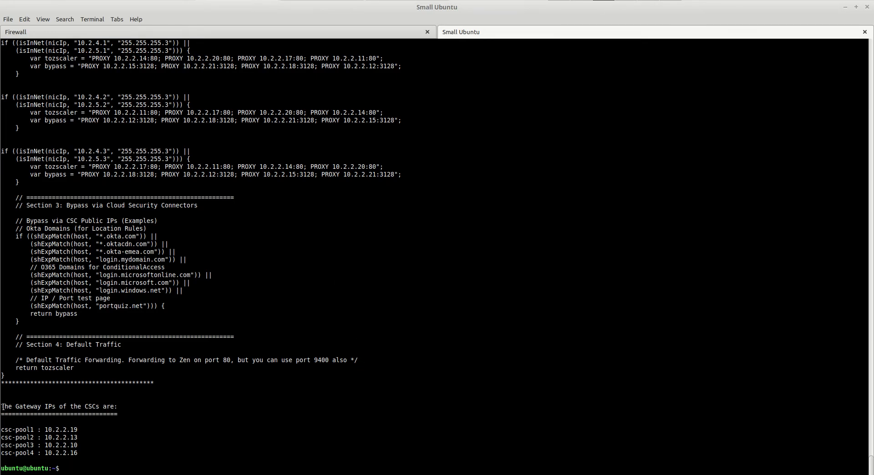
# Copy the list of CSC gateway IPs from the terminal into the notes file under the CSC Pool heading.
pyautogui.moveTo(1, 406); pyautogui.dragTo(85, 451)
pyautogui.rightClick(84, 451)
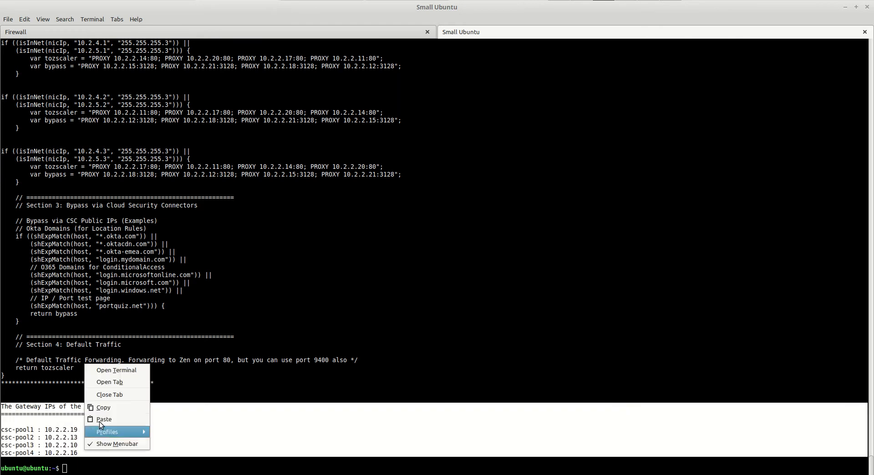
pyautogui.click(105, 408)
pyautogui.hotkey('alt', 'Tab')
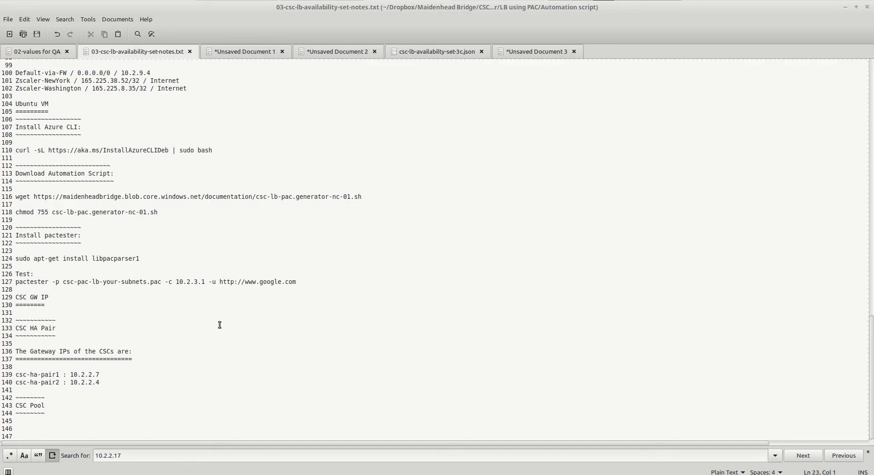
pyautogui.click(93, 426)
pyautogui.hotkey('ctrl', 'v')
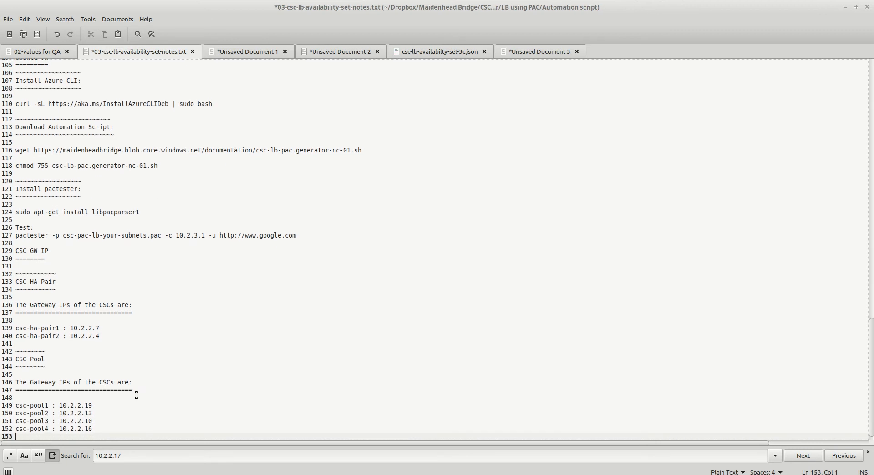
# In the Small Ubuntu terminal, copy csc-pac-lb-your-subnets.pac to a new file named csc-pool.pac.
pyautogui.hotkey('alt', 'Tab')
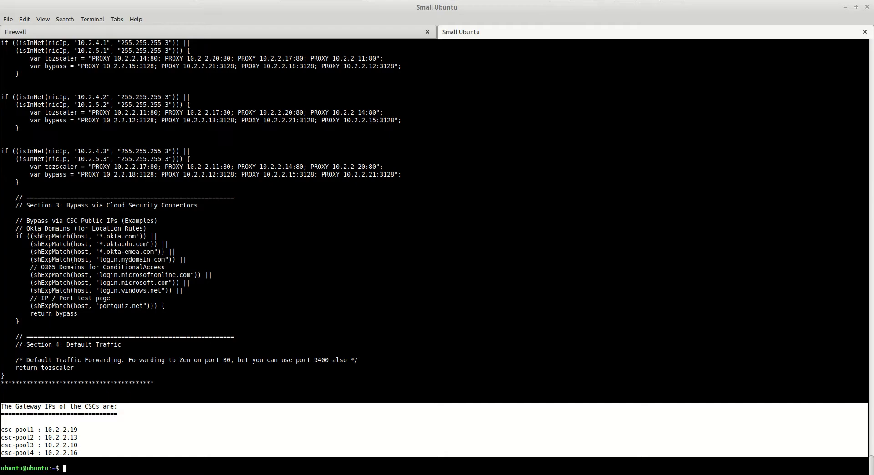
pyautogui.click(119, 469)
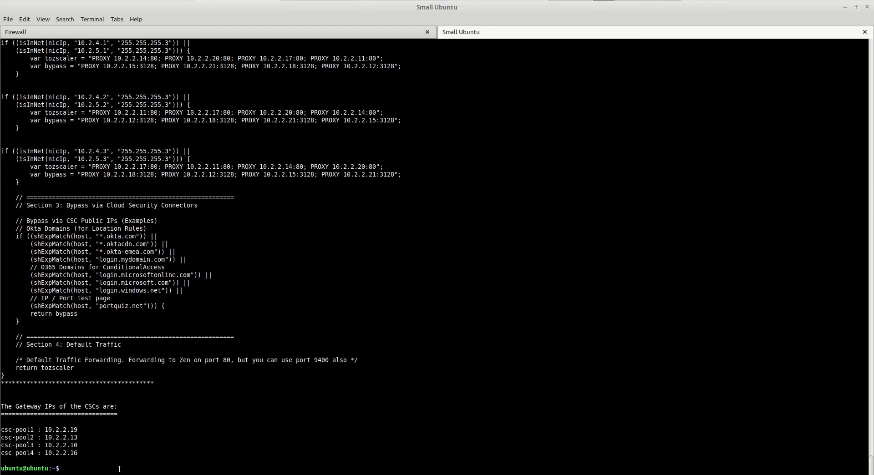
pyautogui.write('cp csc-')
pyautogui.press('Tab')
pyautogui.press('Tab')
pyautogui.press('Tab')
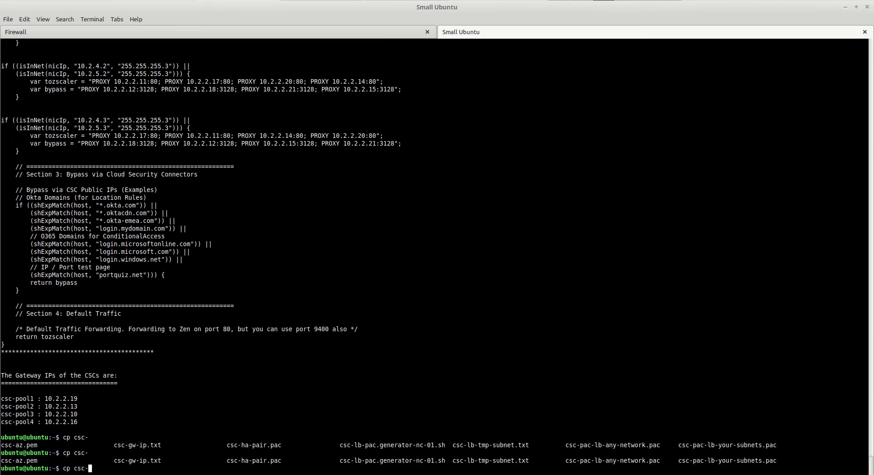
pyautogui.write('p')
pyautogui.press('Tab')
pyautogui.write('y')
pyautogui.press('Tab')
pyautogui.write('csc-pool.pac')
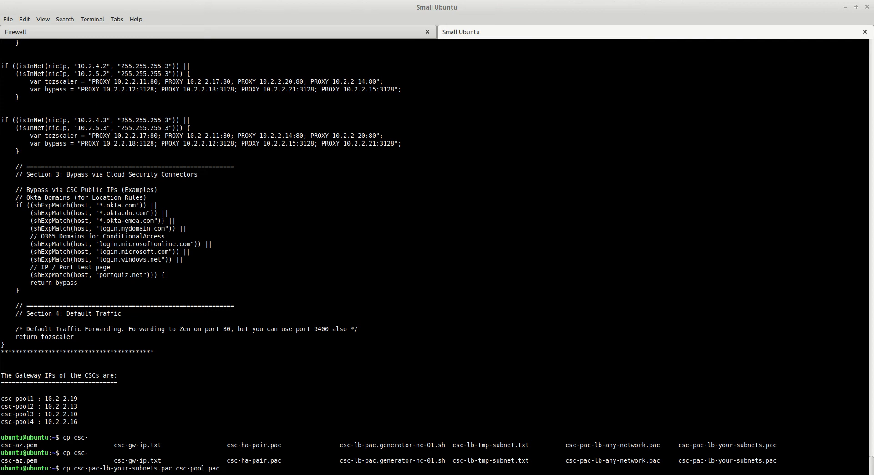
pyautogui.press('Return')
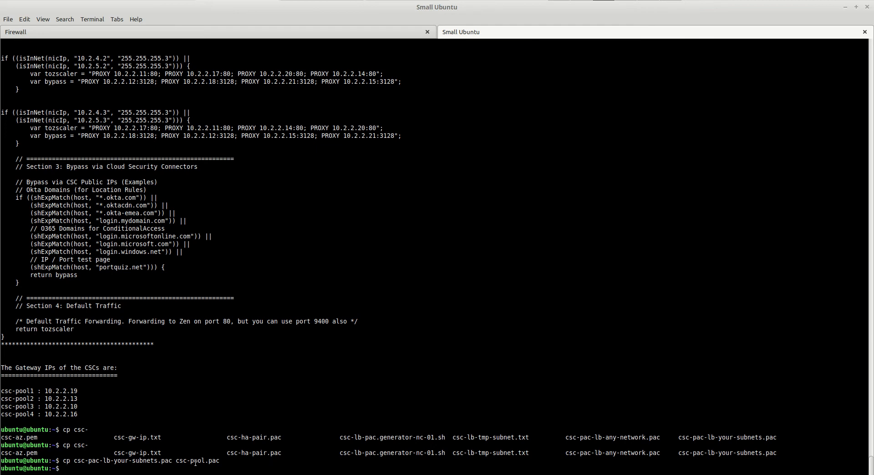
# Print the contents of csc-pool.pac and go back to the beginning of its script.
pyautogui.moveTo(175, 461); pyautogui.dragTo(282, 455)
pyautogui.write('cat ')
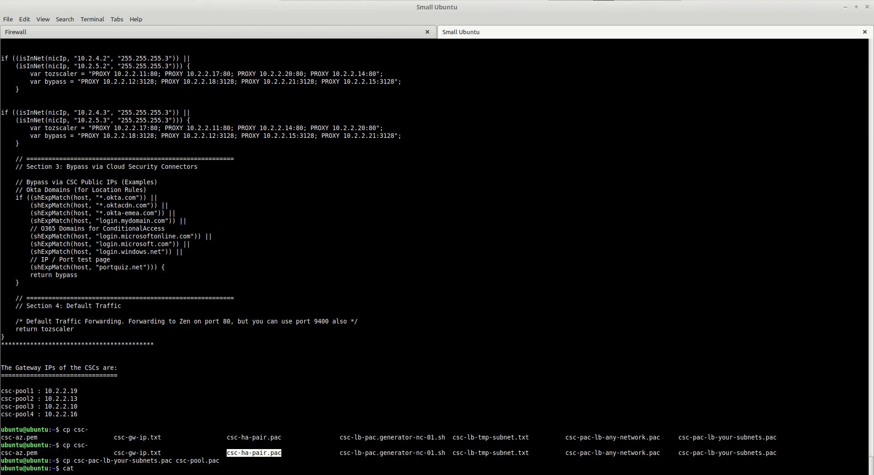
pyautogui.write('csc-po')
pyautogui.press('Tab')
pyautogui.press('Return')
pyautogui.scroll(5, 215, 212)
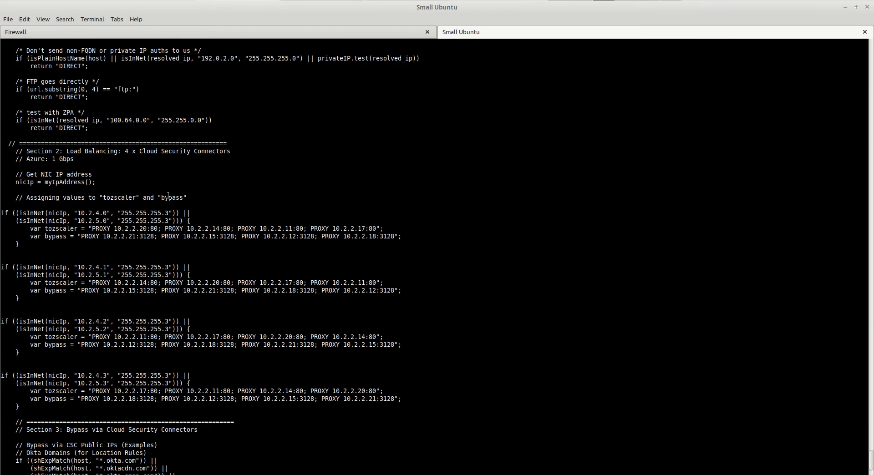
pyautogui.scroll(6, 162, 189)
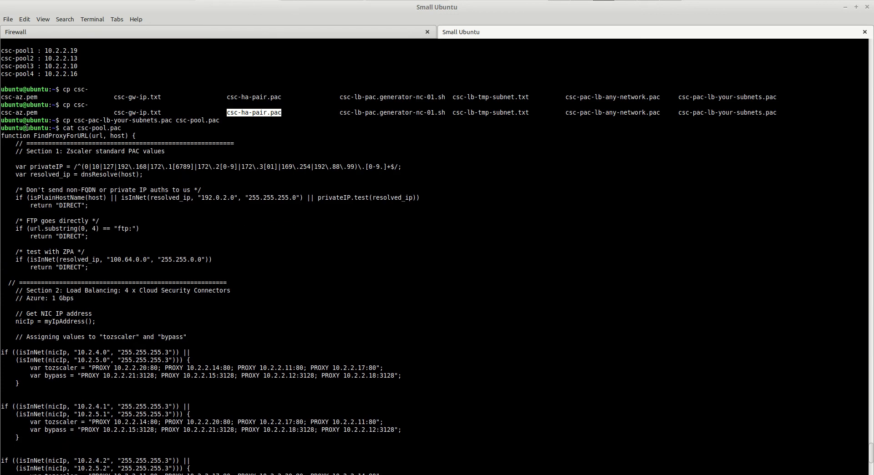
# Copy the whole csc-pool.pac script into a new text editor document, look it over, and return to the terminal.
pyautogui.moveTo(2, 135); pyautogui.dragTo(98, 458)
pyautogui.scroll(-12, 91, 291)
pyautogui.rightClick(275, 305)
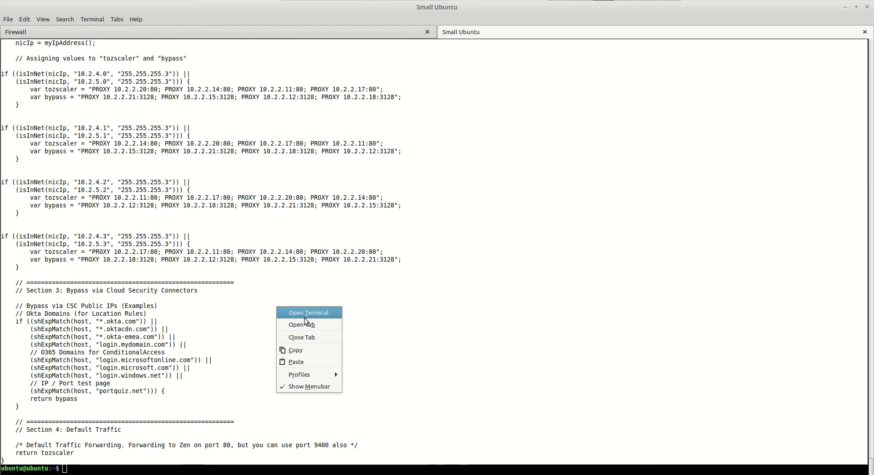
pyautogui.click(312, 351)
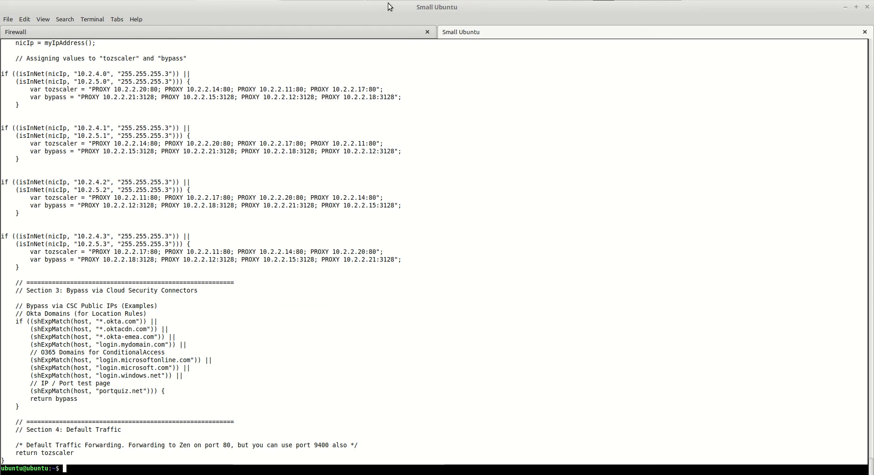
pyautogui.hotkey('alt', 'Tab')
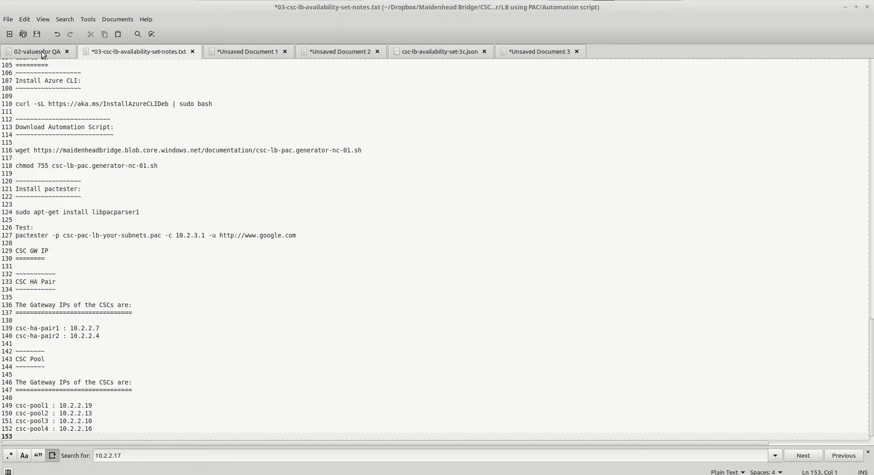
pyautogui.click(10, 34)
pyautogui.rightClick(43, 82)
pyautogui.click(73, 136)
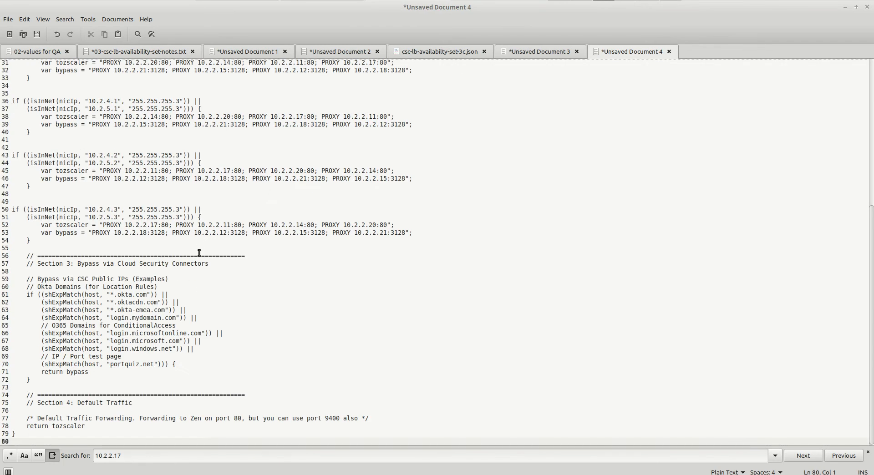
pyautogui.scroll(5, 199, 254)
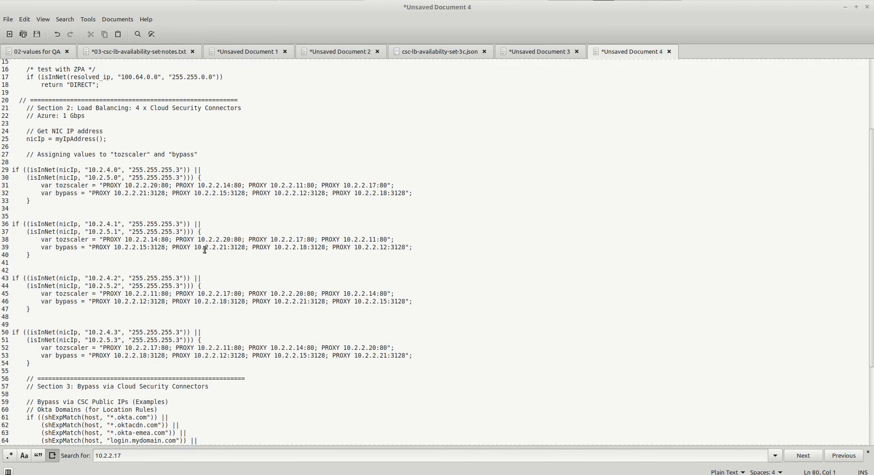
pyautogui.scroll(-4, 205, 248)
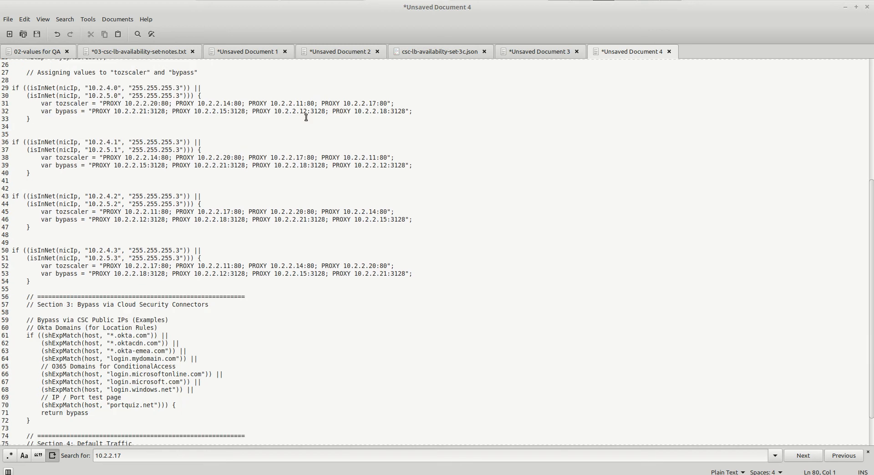
pyautogui.click(251, 0)
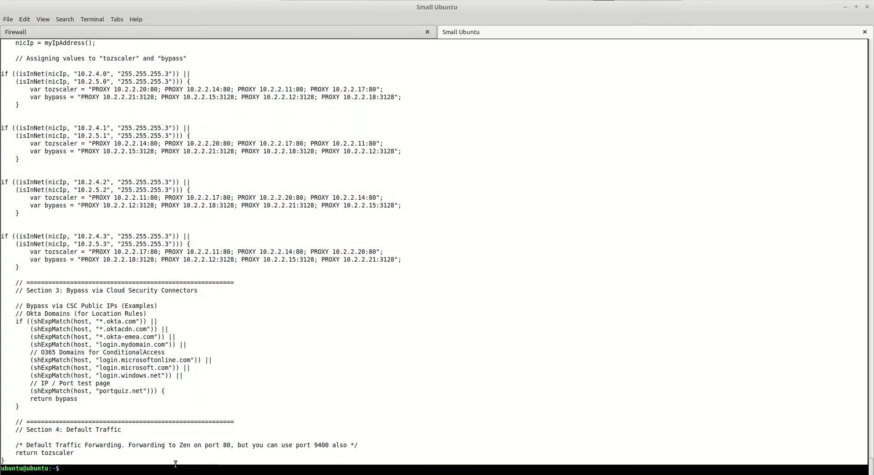
# Try to print the contents of csc-pair.
pyautogui.write('cat csc-pool.pac')
pyautogui.press('BackSpace')
pyautogui.press('BackSpace')
pyautogui.press('BackSpace')
pyautogui.press('BackSpace')
pyautogui.press('BackSpace')
pyautogui.press('BackSpace')
pyautogui.press('BackSpace')
pyautogui.write('air')
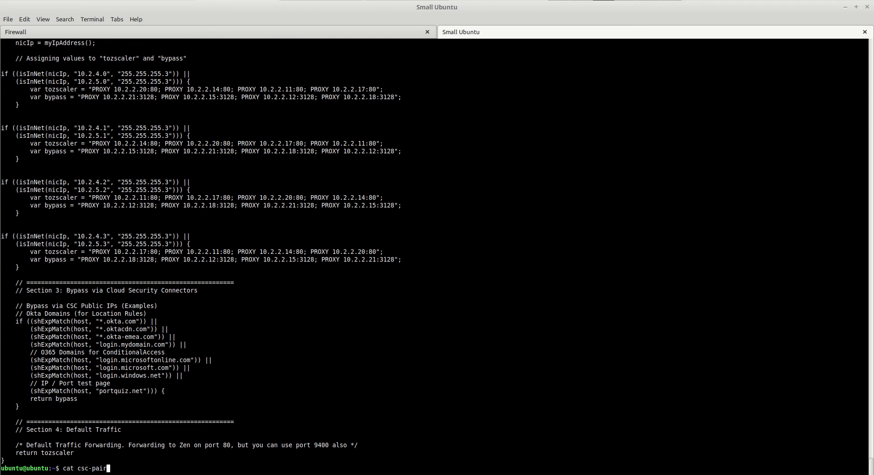
pyautogui.press('Return')
# Print the contents of csc-ha-pair.pac in the terminal.
pyautogui.press('Up')
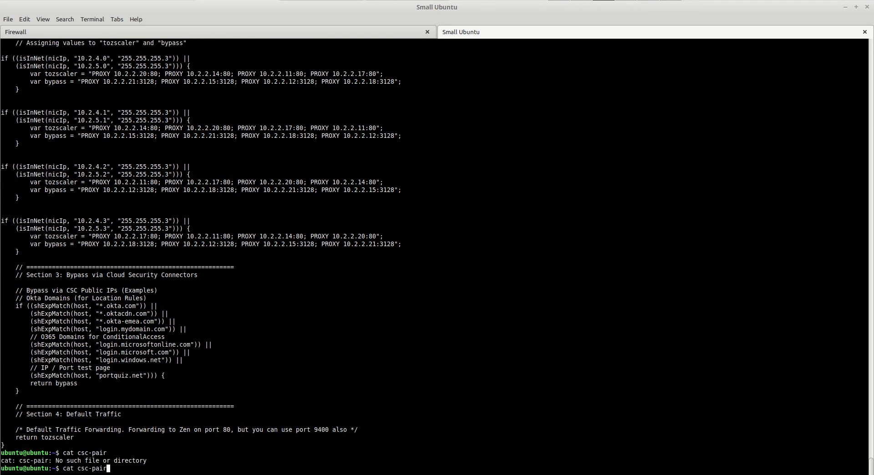
pyautogui.press('BackSpace')
pyautogui.press('BackSpace')
pyautogui.press('BackSpace')
pyautogui.press('BackSpace')
pyautogui.press('Tab')
pyautogui.press('Tab')
pyautogui.press('Tab')
pyautogui.write('h')
pyautogui.press('Tab')
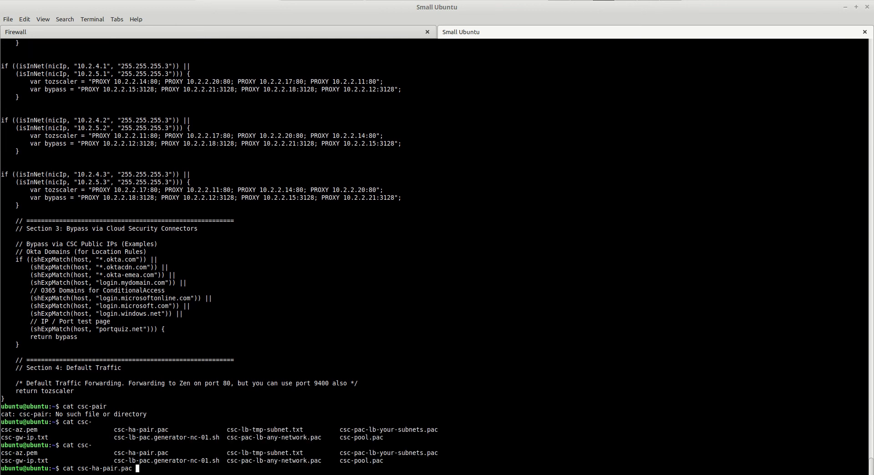
pyautogui.press('Return')
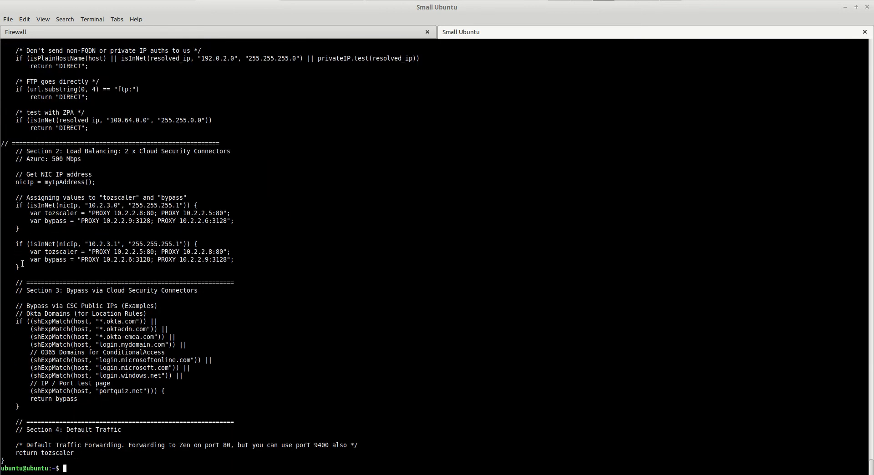
# Copy the HA pair's tozscaler and bypass assignment block into the new document, between the last pool condition and Section 3.
pyautogui.moveTo(4, 198); pyautogui.dragTo(37, 265)
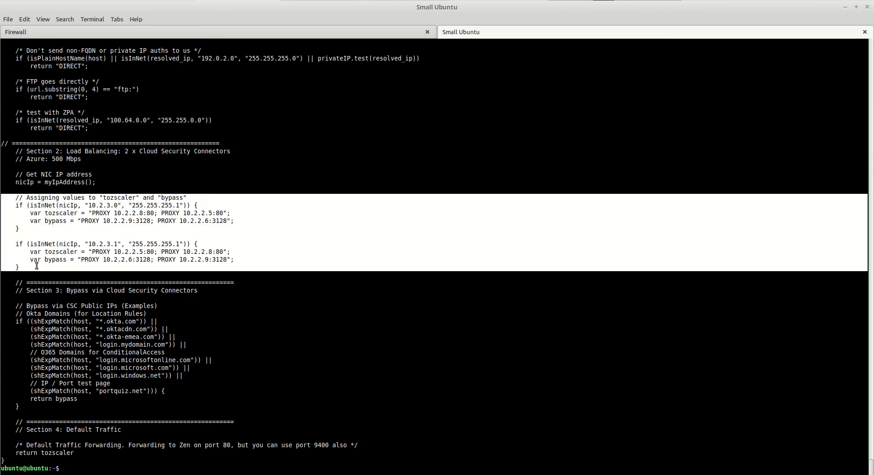
pyautogui.rightClick(79, 252)
pyautogui.click(96, 294)
pyautogui.hotkey('alt', 'Tab')
pyautogui.click(83, 284)
pyautogui.press('Return')
pyautogui.press('Return')
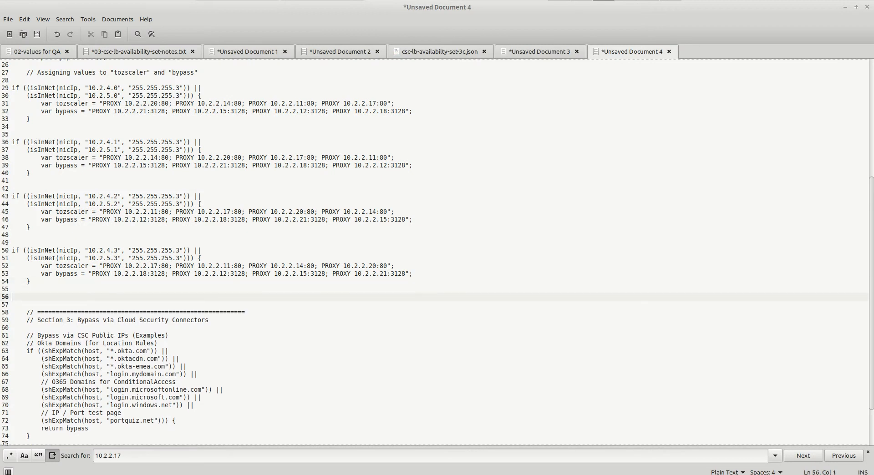
pyautogui.hotkey('ctrl', 'v')
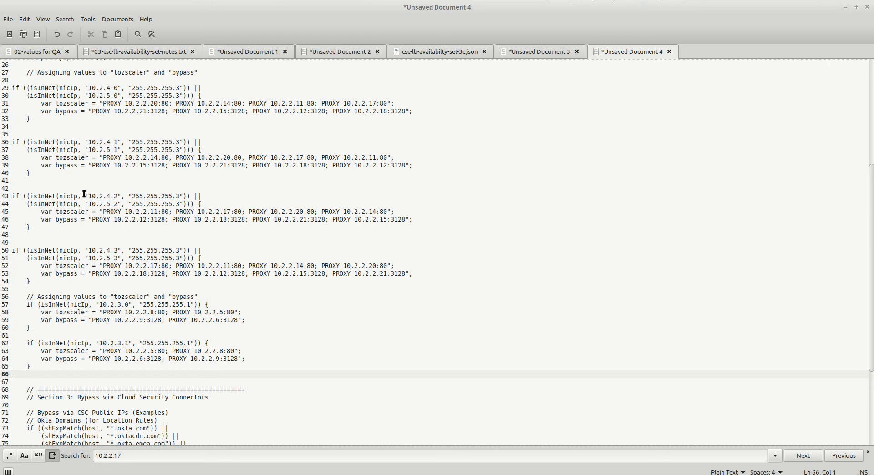
# Compare the subnet addresses in the pool conditions with those in the pasted HA pair conditions.
pyautogui.moveTo(85, 196); pyautogui.dragTo(121, 208)
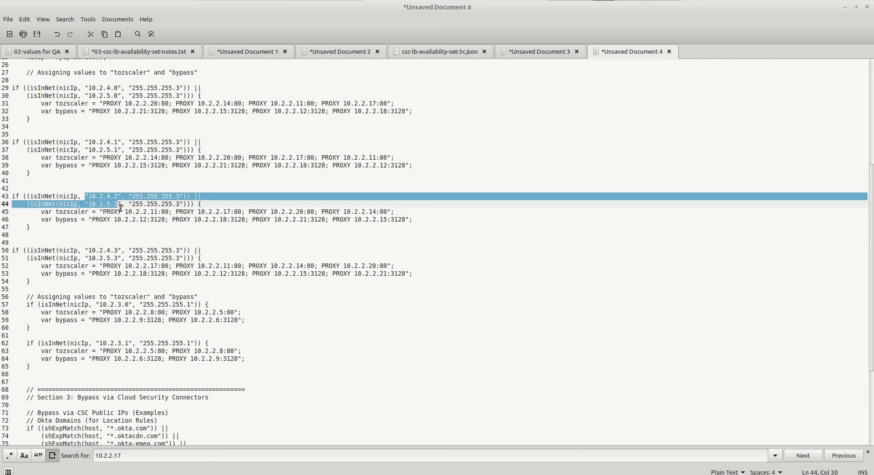
pyautogui.click(101, 304)
pyautogui.moveTo(101, 304); pyautogui.dragTo(125, 304)
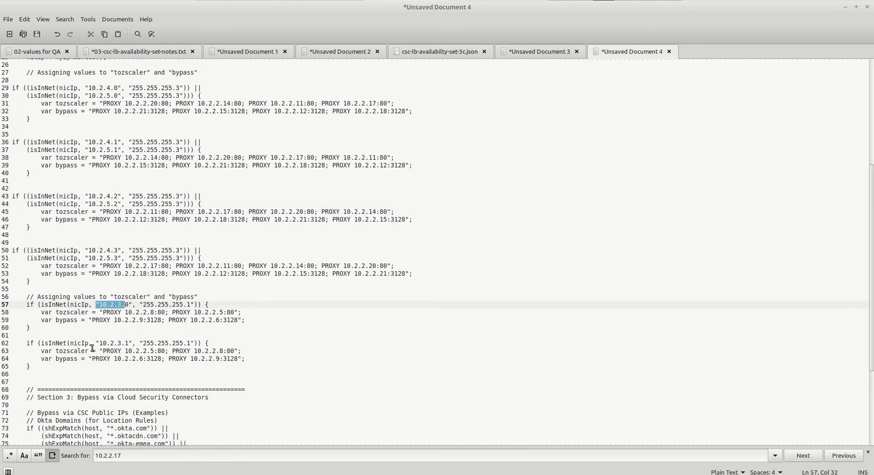
pyautogui.moveTo(101, 343); pyautogui.dragTo(118, 337)
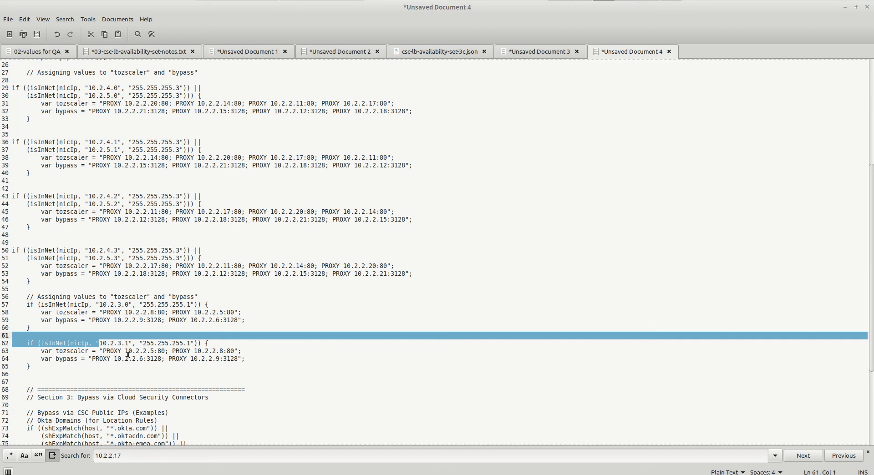
# Switch to the Small Ubuntu terminal and list the files in the home directory.
pyautogui.click(237, 0)
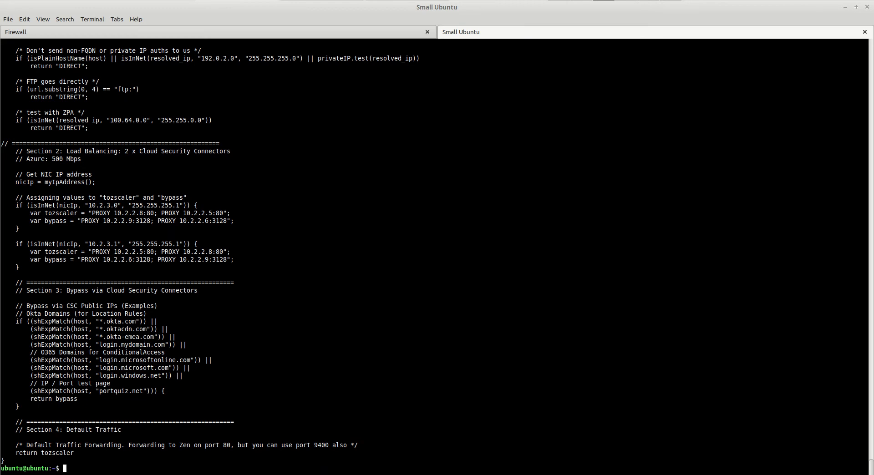
pyautogui.write('ls')
pyautogui.press('Return')
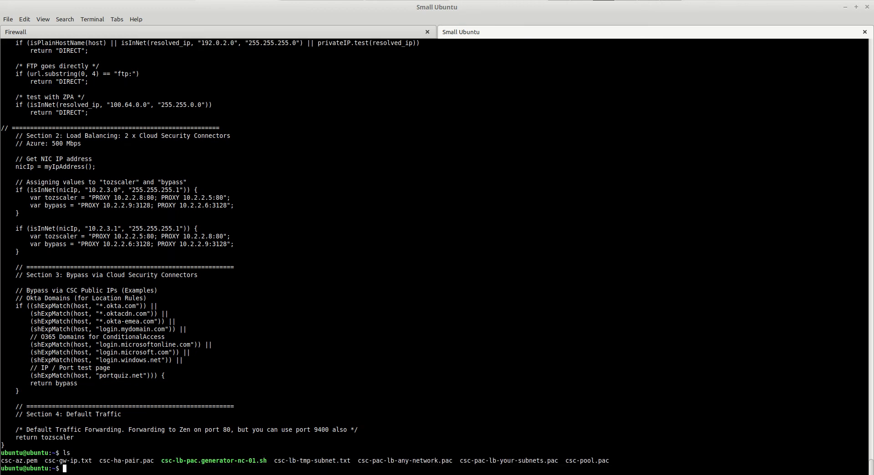
pyautogui.write('pactester')
pyautogui.press('Up')
pyautogui.press('Up')
pyautogui.press('Up')
pyautogui.press('Up')
pyautogui.press('Up')
pyautogui.press('Up')
pyautogui.press('Up')
pyautogui.press('Up')
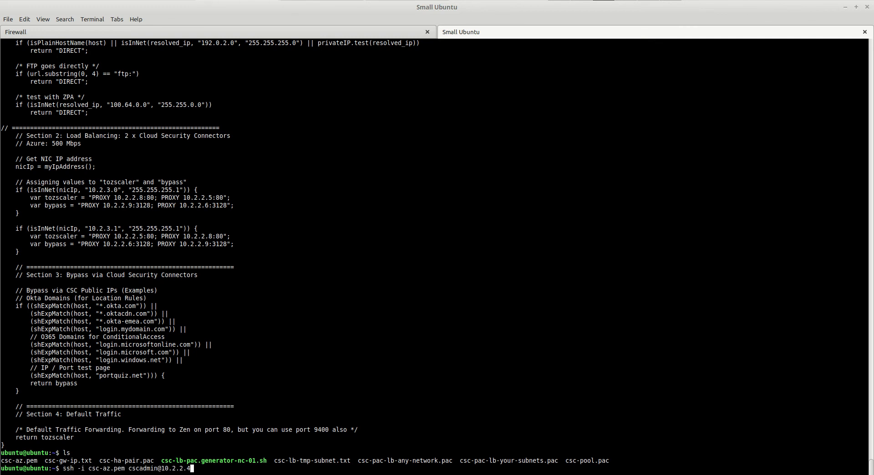
pyautogui.press('Up')
pyautogui.press('Up')
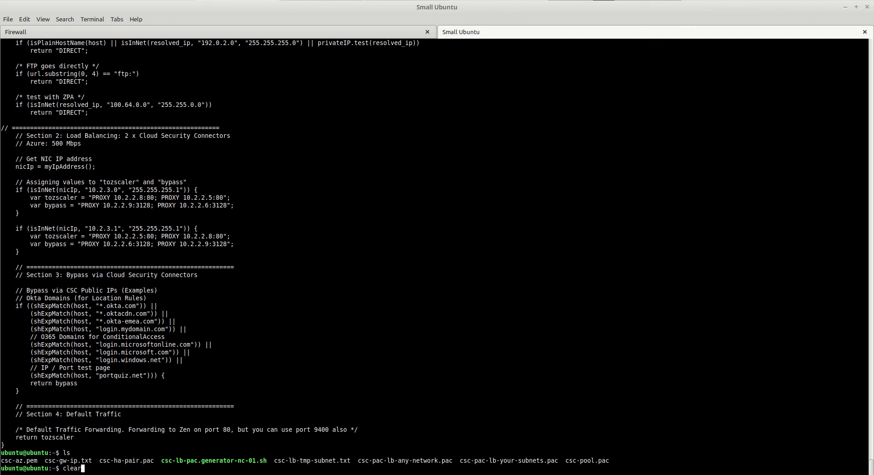
pyautogui.press('Up')
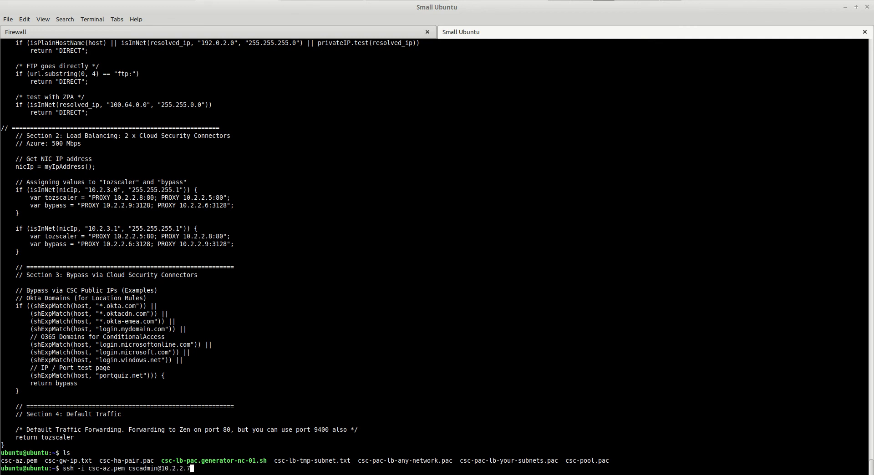
pyautogui.press('Up')
pyautogui.press('Left')
pyautogui.press('Left')
pyautogui.press('Left')
pyautogui.press('Left')
pyautogui.press('Left')
pyautogui.press('Left')
pyautogui.press('Left')
pyautogui.press('Left')
pyautogui.press('Left')
pyautogui.press('Left')
pyautogui.press('Left')
pyautogui.press('Left')
pyautogui.press('Left')
pyautogui.press('Left')
pyautogui.press('Left')
pyautogui.press('Left')
pyautogui.press('Left')
pyautogui.press('Left')
pyautogui.press('Left')
pyautogui.press('Left')
pyautogui.press('Left')
pyautogui.press('BackSpace')
pyautogui.press('BackSpace')
pyautogui.press('BackSpace')
pyautogui.press('BackSpace')
pyautogui.press('BackSpace')
pyautogui.press('BackSpace')
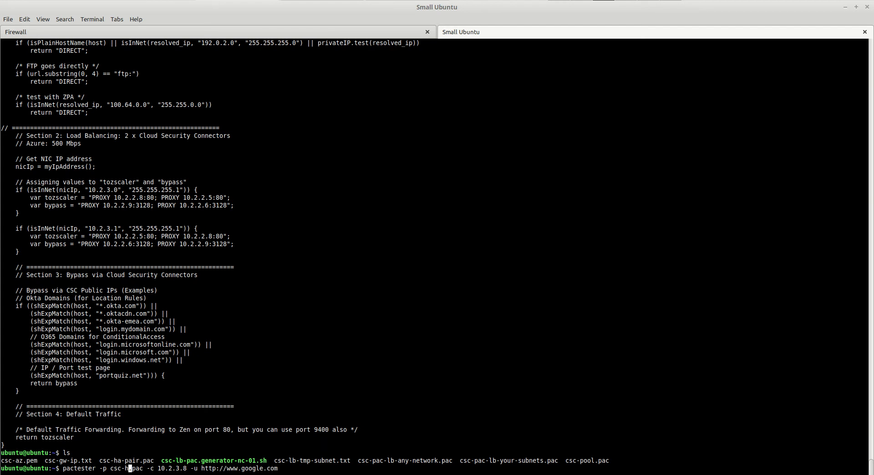
pyautogui.press('BackSpace')
pyautogui.write('poo')
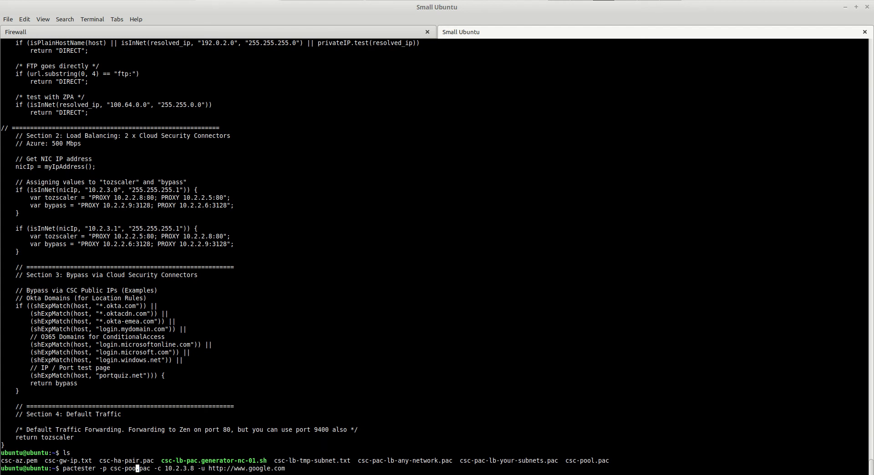
# Replace the client address in the pactester command with 10.2.4.1, copied from the second pool condition in the printed PAC file.
pyautogui.press('Right')
pyautogui.press('Right')
pyautogui.press('Right')
pyautogui.press('Right')
pyautogui.press('Right')
pyautogui.press('Right')
pyautogui.press('Right')
pyautogui.press('Right')
pyautogui.press('Right')
pyautogui.press('Right')
pyautogui.press('Right')
pyautogui.press('Right')
pyautogui.press('Right')
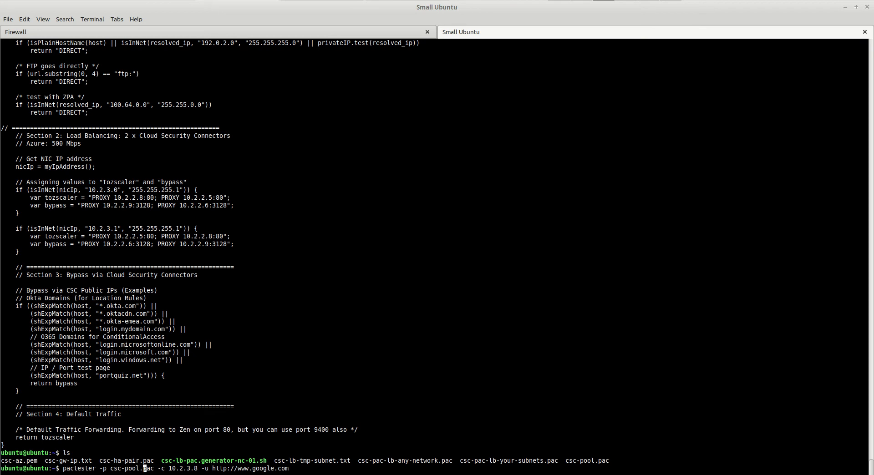
pyautogui.press('Right')
pyautogui.press('Right')
pyautogui.press('Right')
pyautogui.press('BackSpace')
pyautogui.press('BackSpace')
pyautogui.press('BackSpace')
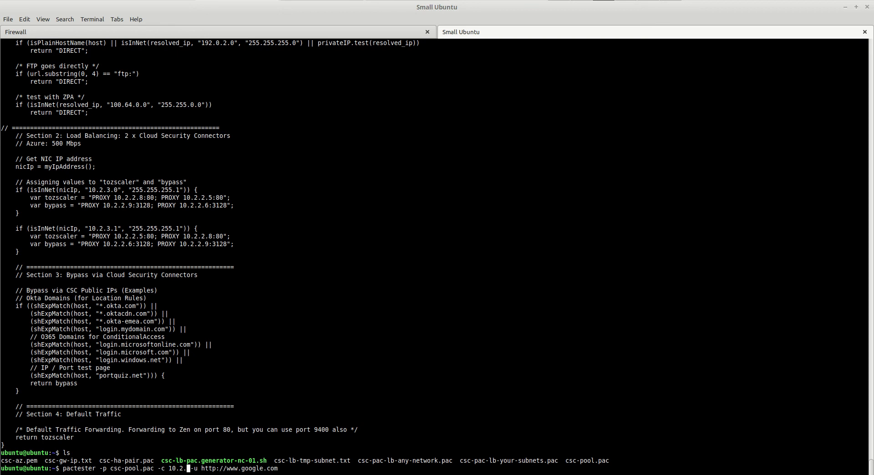
pyautogui.scroll(10, 256, 299)
pyautogui.scroll(14, 257, 299)
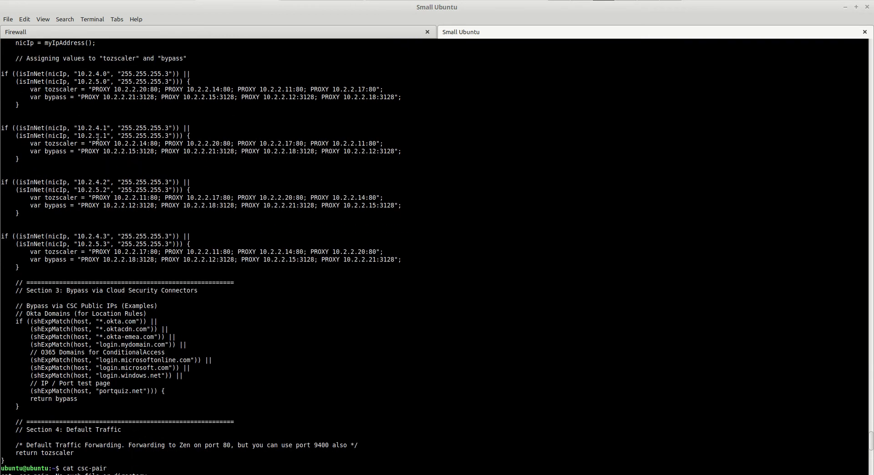
pyautogui.moveTo(80, 128); pyautogui.dragTo(107, 128)
pyautogui.rightClick(105, 128)
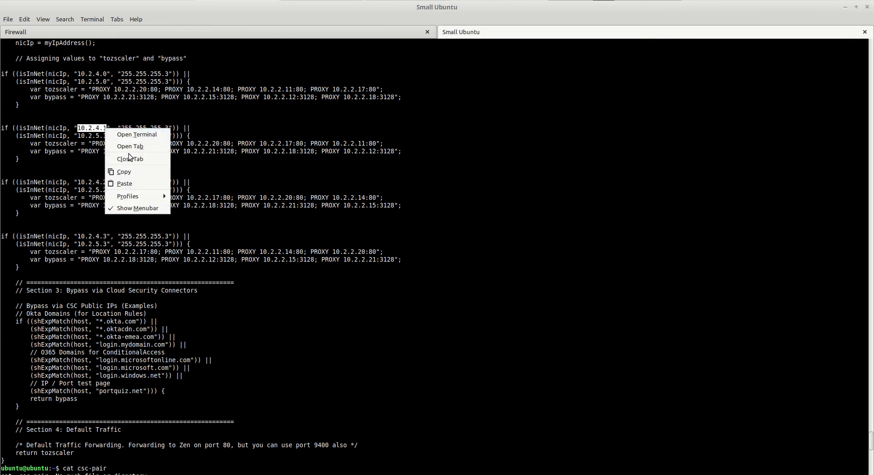
pyautogui.click(135, 170)
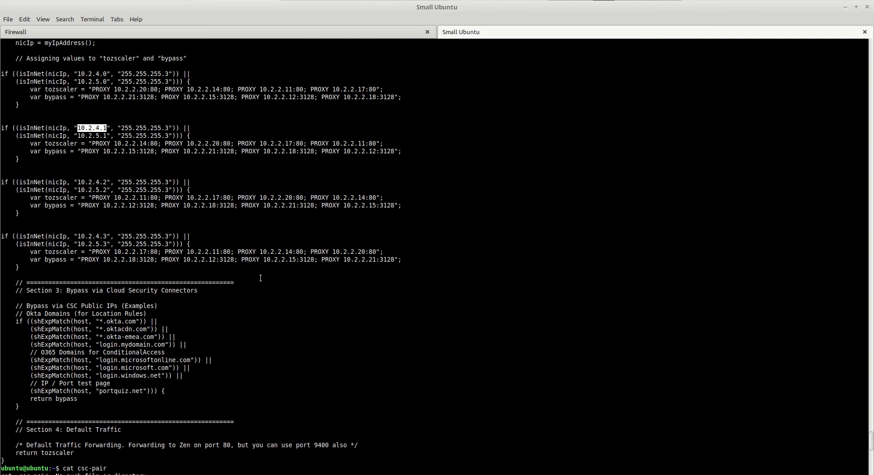
pyautogui.scroll(-20, 104, 164)
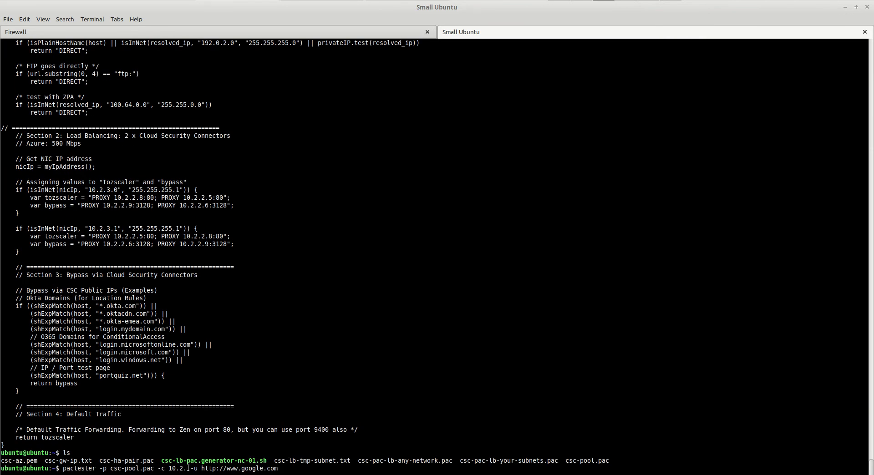
pyautogui.press('BackSpace')
pyautogui.press('BackSpace')
pyautogui.press('BackSpace')
pyautogui.press('BackSpace')
pyautogui.press('BackSpace')
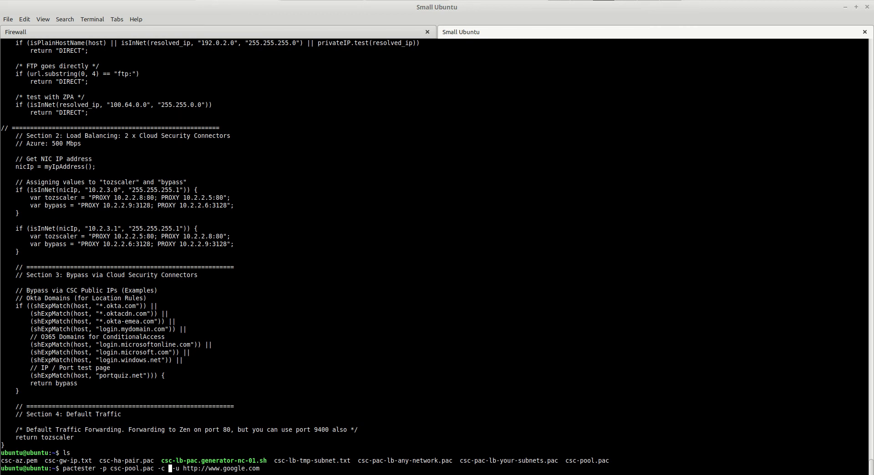
pyautogui.rightClick(170, 470)
pyautogui.click(195, 442)
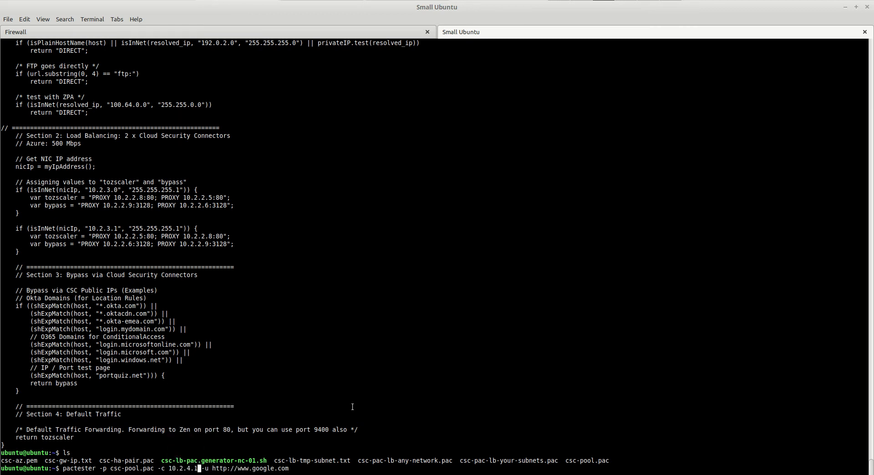
# Change the client address to 10.2.4.10 and run the pactester command on csc-pool.pac.
pyautogui.press('BackSpace')
pyautogui.write('10')
pyautogui.press('Return')
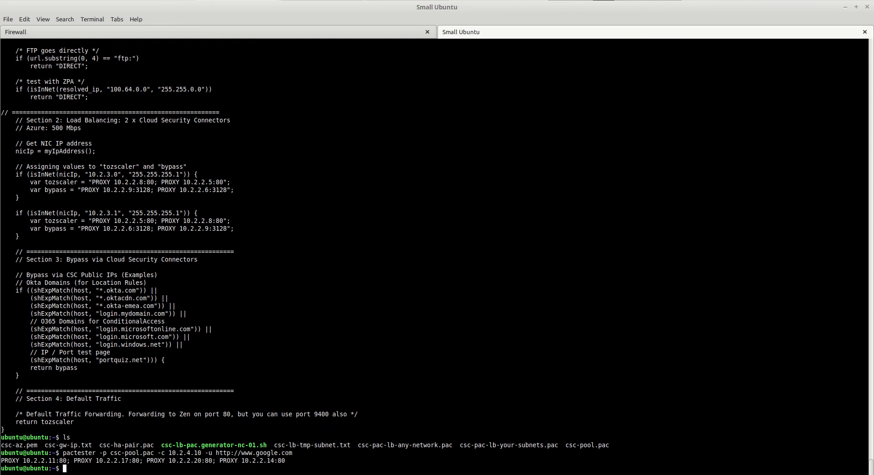
pyautogui.press('Up')
pyautogui.press('Left')
pyautogui.press('Left')
pyautogui.press('Left')
pyautogui.press('Left')
pyautogui.press('Left')
pyautogui.press('Left')
pyautogui.press('Left')
pyautogui.press('Left')
pyautogui.press('Left')
pyautogui.press('Left')
pyautogui.press('Left')
pyautogui.press('Left')
pyautogui.press('Left')
pyautogui.press('Left')
pyautogui.press('Left')
pyautogui.press('Left')
pyautogui.press('Left')
pyautogui.press('Left')
pyautogui.press('Left')
pyautogui.press('Left')
pyautogui.press('Delete')
pyautogui.write('1')
pyautogui.press('Return')
pyautogui.press('Up')
pyautogui.press('Left')
pyautogui.press('Left')
pyautogui.press('Left')
pyautogui.press('Left')
pyautogui.press('Left')
pyautogui.press('Left')
pyautogui.press('Left')
pyautogui.press('Left')
pyautogui.press('Left')
pyautogui.press('Left')
pyautogui.press('Left')
pyautogui.press('Left')
pyautogui.press('Left')
pyautogui.press('Left')
pyautogui.press('Left')
pyautogui.press('Left')
pyautogui.press('Left')
pyautogui.press('Left')
pyautogui.press('Left')
pyautogui.press('Left')
pyautogui.press('Right')
pyautogui.press('BackSpace')
pyautogui.write('2')
pyautogui.press('Return')
pyautogui.press('Up')
pyautogui.press('Left')
pyautogui.press('Left')
pyautogui.press('Left')
pyautogui.press('Left')
pyautogui.press('Left')
pyautogui.press('Left')
pyautogui.press('Left')
pyautogui.press('Left')
pyautogui.press('Left')
pyautogui.press('Left')
pyautogui.press('Left')
pyautogui.press('Left')
pyautogui.press('Left')
pyautogui.press('Left')
pyautogui.press('Left')
pyautogui.press('Left')
pyautogui.press('Left')
pyautogui.press('Left')
pyautogui.press('Left')
pyautogui.press('Left')
pyautogui.press('Left')
pyautogui.press('BackSpace')
pyautogui.write('3')
pyautogui.press('Return')
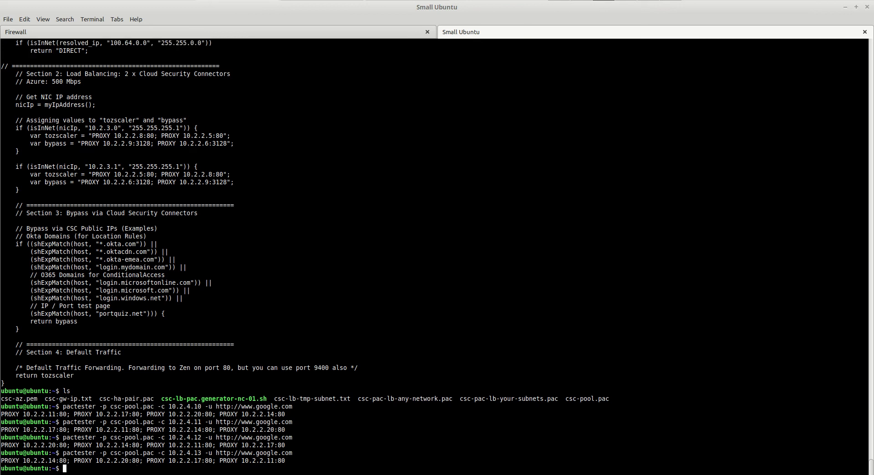
pyautogui.press('Up')
pyautogui.press('Left')
pyautogui.press('Left')
pyautogui.press('Left')
pyautogui.press('Left')
pyautogui.press('Left')
pyautogui.press('Left')
pyautogui.press('Left')
pyautogui.press('Left')
pyautogui.press('Left')
pyautogui.press('Left')
pyautogui.press('Left')
pyautogui.press('Left')
pyautogui.press('Left')
pyautogui.press('Left')
pyautogui.press('Left')
pyautogui.press('Left')
pyautogui.press('Left')
pyautogui.press('Left')
pyautogui.press('Left')
pyautogui.press('Left')
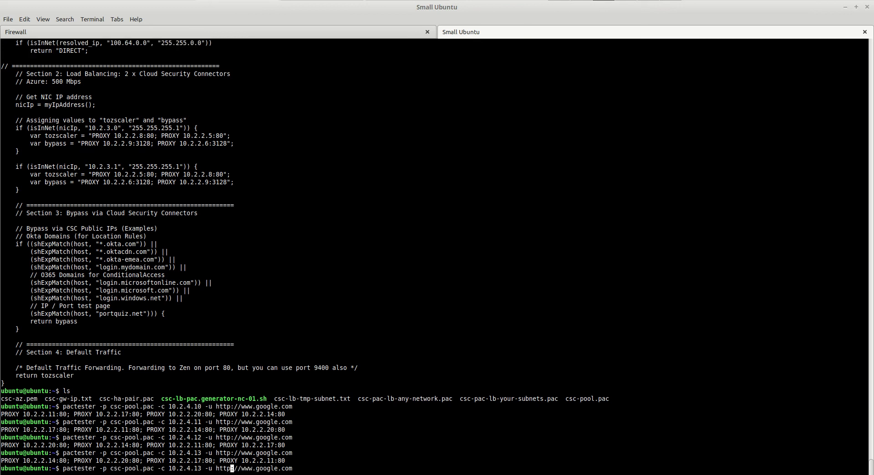
pyautogui.press('BackSpace')
pyautogui.write('4')
pyautogui.press('Return')
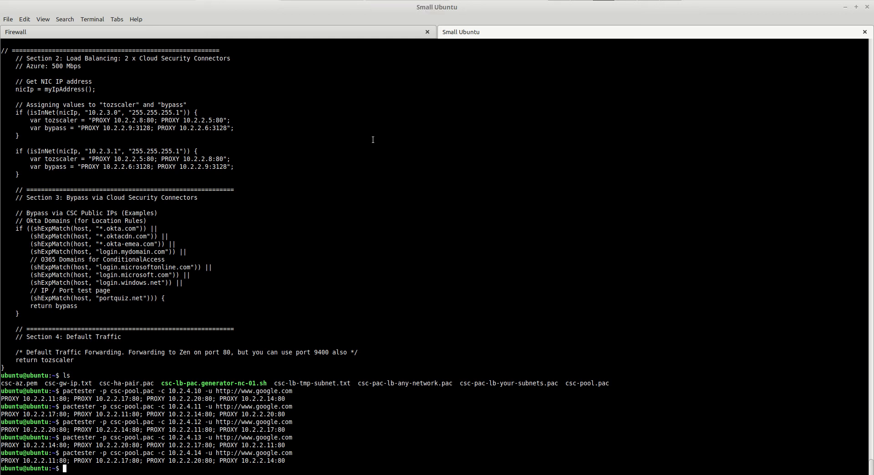
# Recall the earlier ssh command that uses csc-az.pem for cscadmin and remove its host address.
pyautogui.press('Up')
pyautogui.press('Up')
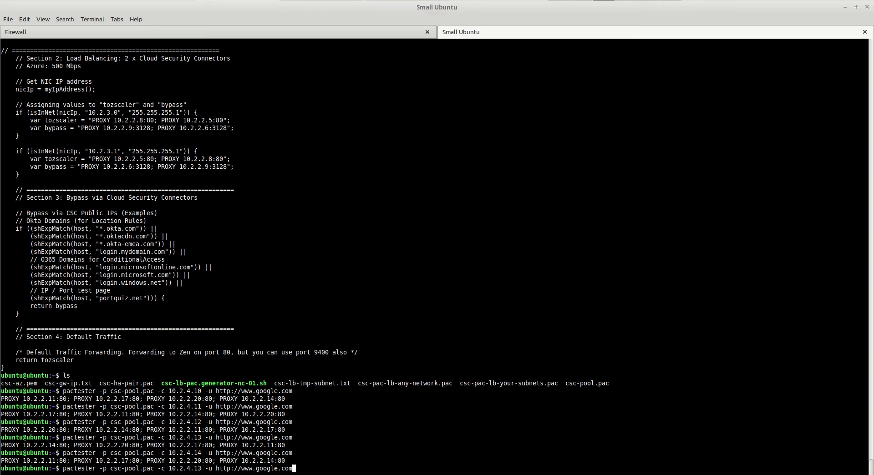
pyautogui.press('Up')
pyautogui.press('Up')
pyautogui.press('Up')
pyautogui.press('Up')
pyautogui.press('Up')
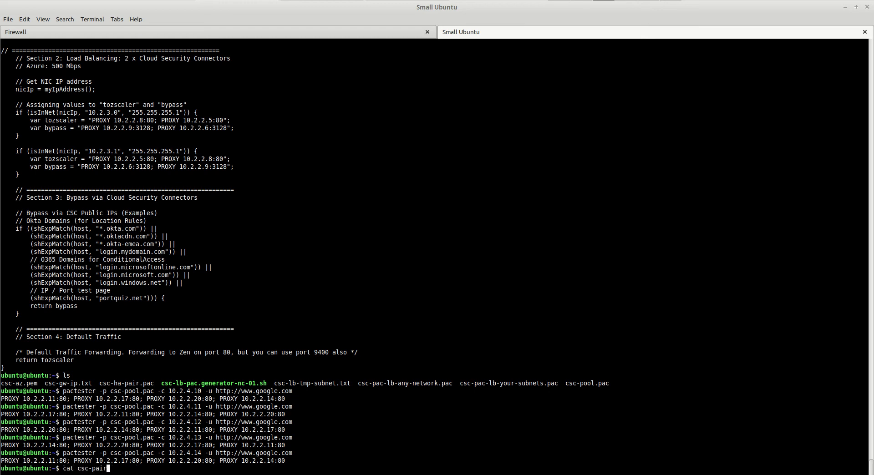
pyautogui.press('Up')
pyautogui.press('Up')
pyautogui.press('Up')
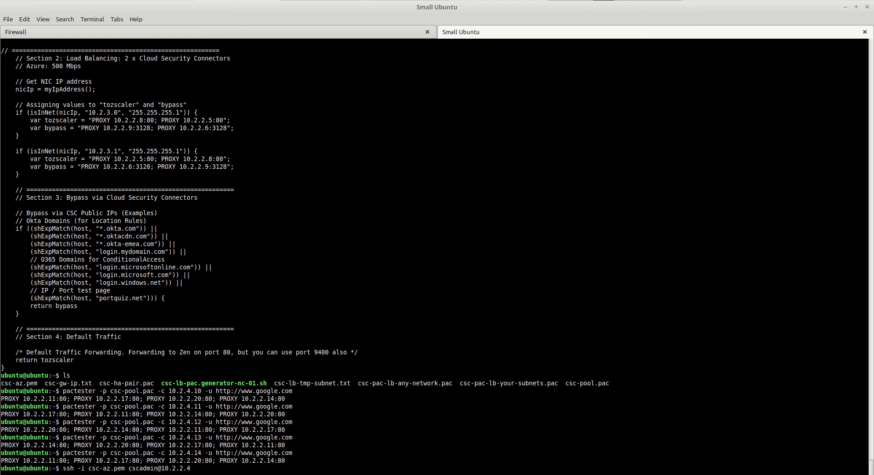
pyautogui.press('BackSpace')
pyautogui.press('BackSpace')
pyautogui.press('BackSpace')
pyautogui.press('BackSpace')
pyautogui.press('BackSpace')
pyautogui.press('BackSpace')
pyautogui.press('BackSpace')
pyautogui.press('BackSpace')
# Copy csc-pool1's gateway IP 10.2.2.19 from the 03-csc-lb-availability-set-notes.txt file into the terminal's ssh command as the host.
pyautogui.hotkey('alt', 'Tab')
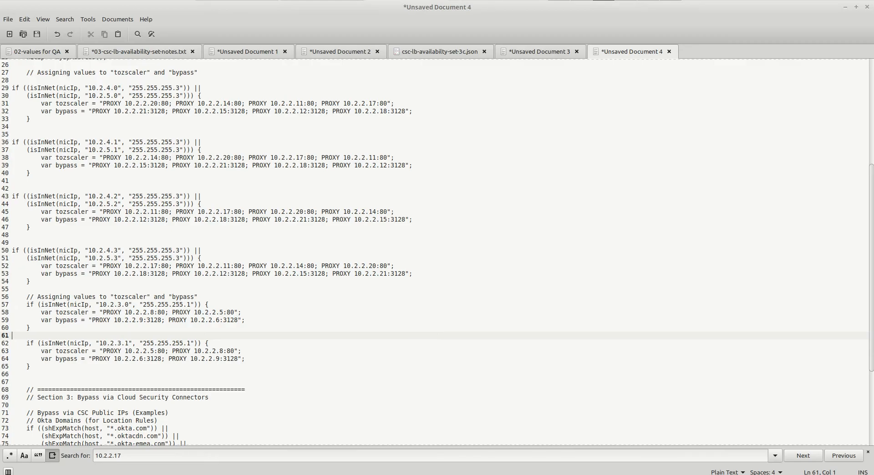
pyautogui.scroll(-5, 198, 374)
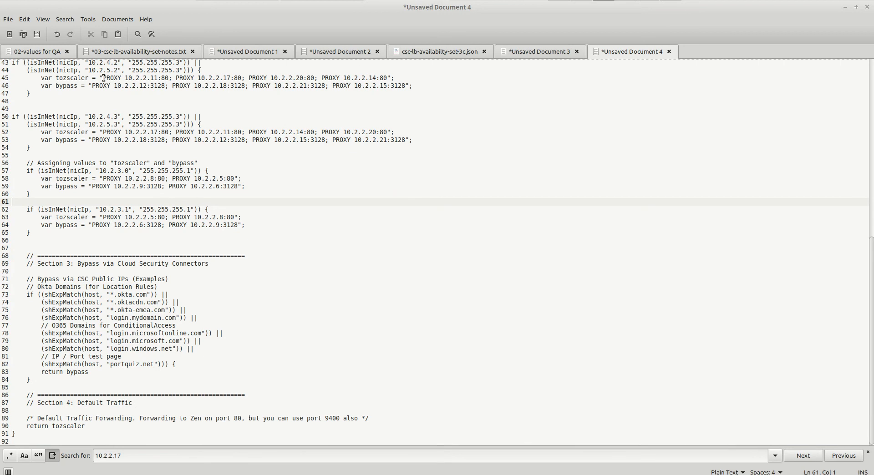
pyautogui.click(125, 53)
pyautogui.moveTo(59, 405); pyautogui.dragTo(95, 405)
pyautogui.rightClick(94, 405)
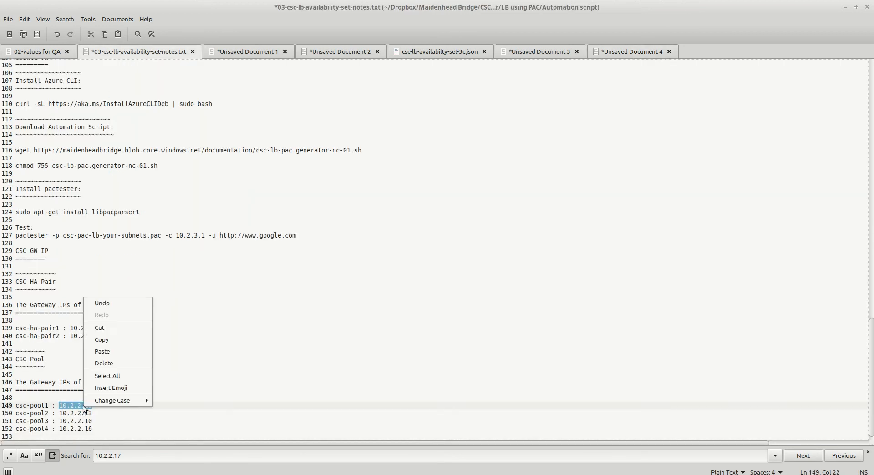
pyautogui.click(108, 336)
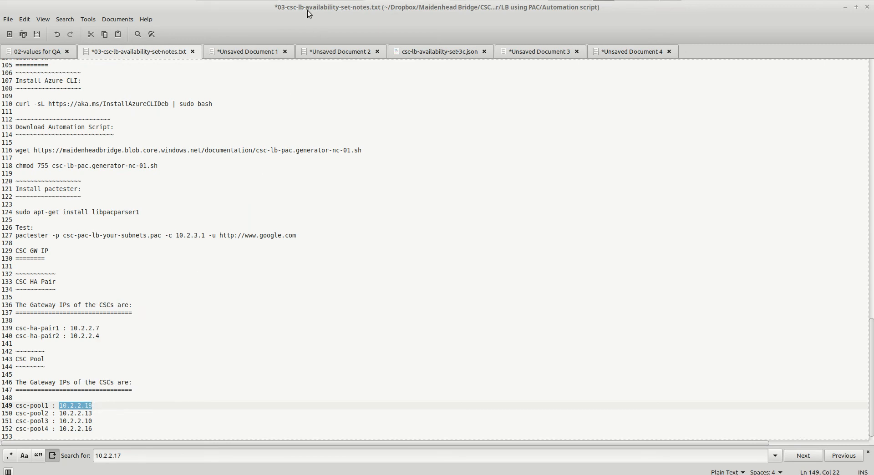
pyautogui.click(268, 0)
pyautogui.rightClick(210, 468)
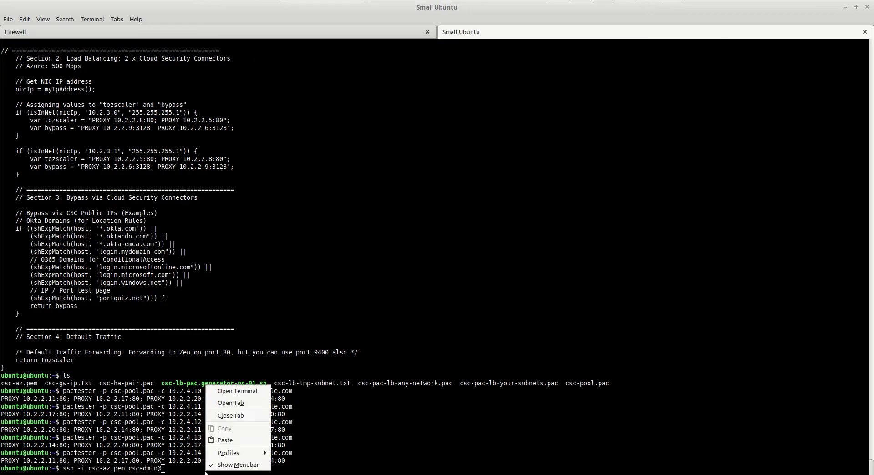
pyautogui.click(232, 437)
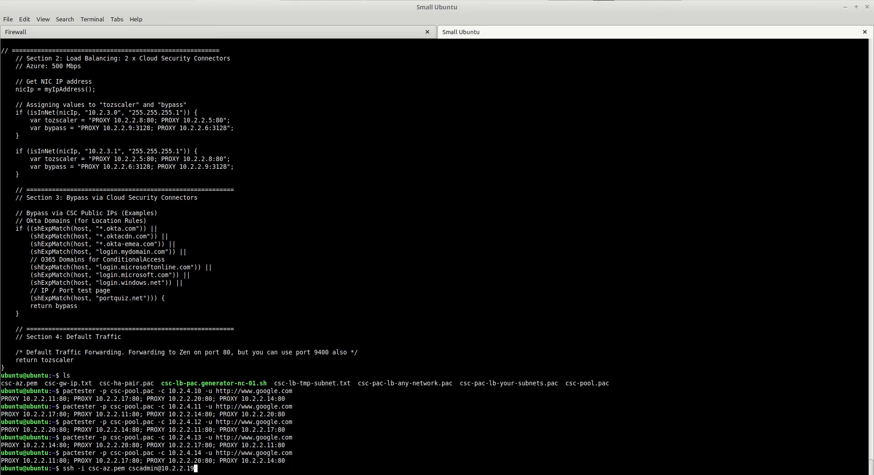
# Connect to 10.2.2.19 over SSH, accepting its host key, and start the CSC configuration wizard.
pyautogui.press('Return')
pyautogui.write('yes')
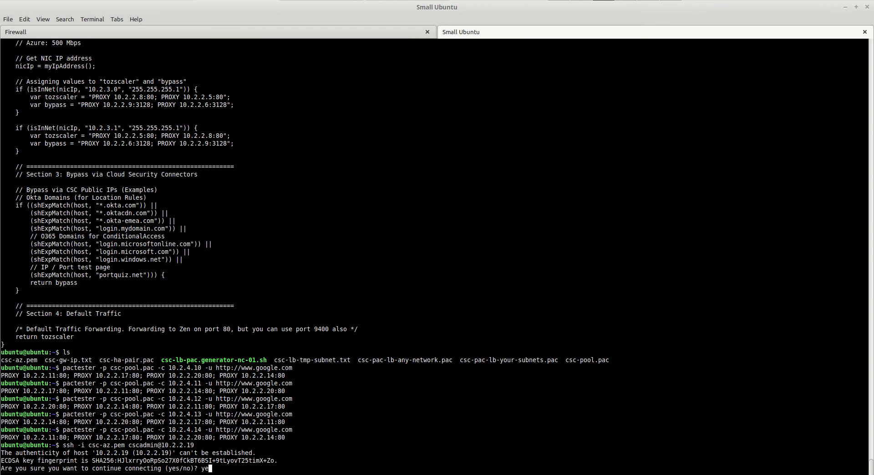
pyautogui.press('Return')
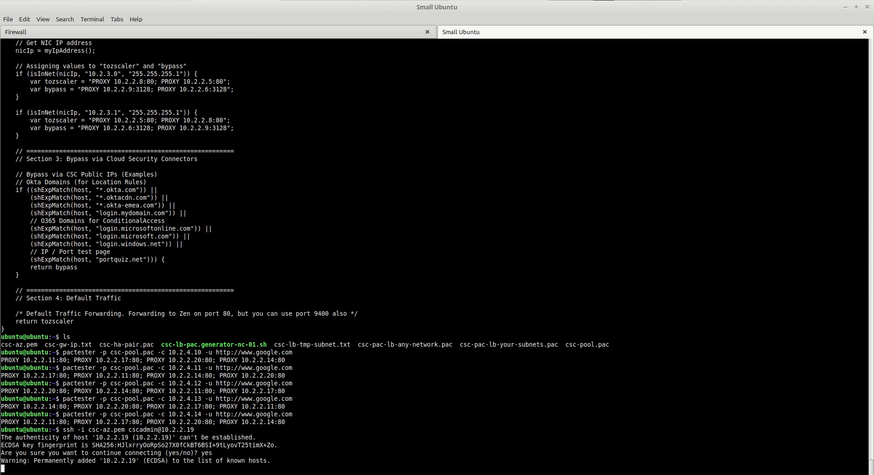
pyautogui.write('y')
pyautogui.press('Return')
# Choose to change the Zscaler values, selecting the zscalerthree cloud with manual node selection.
pyautogui.write('y')
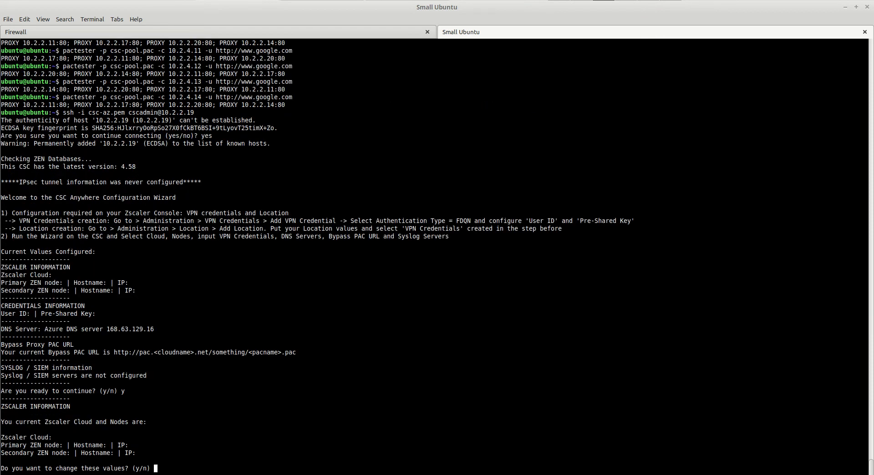
pyautogui.press('Return')
pyautogui.write('1')
pyautogui.press('Return')
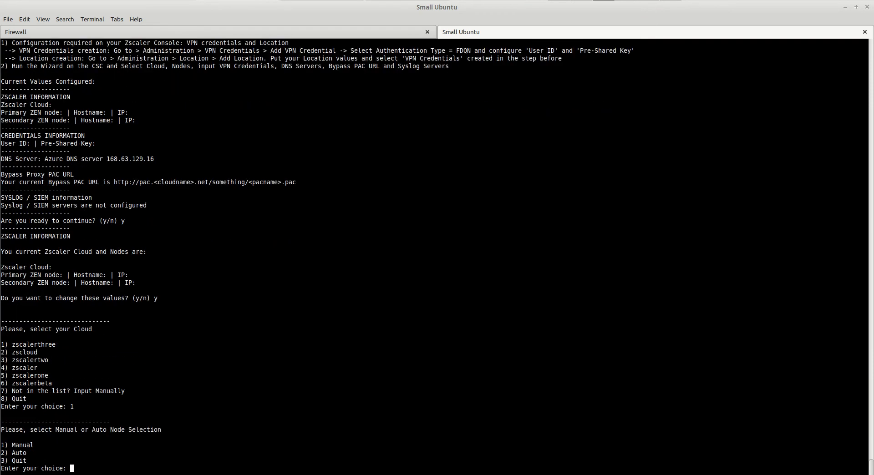
pyautogui.write('1')
pyautogui.press('Return')
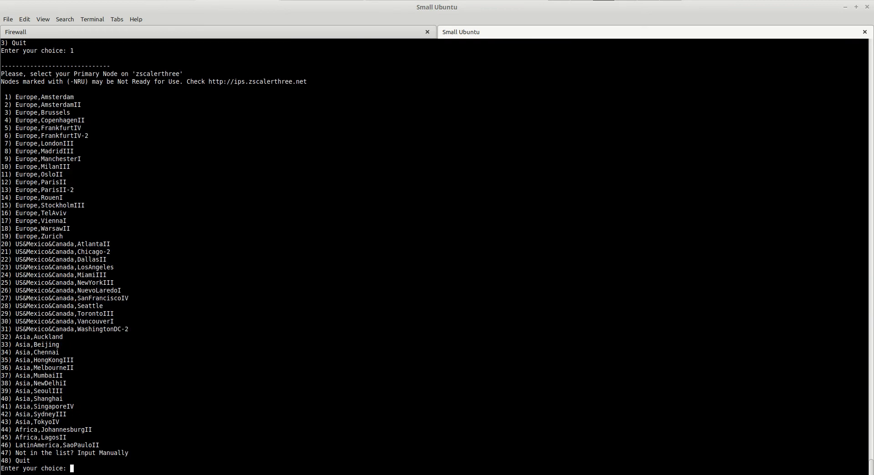
# Select WashingtonDC-2 as the primary node and NewYorkIII as the secondary node.
pyautogui.write('31')
pyautogui.press('Return')
pyautogui.write('25')
pyautogui.press('Return')
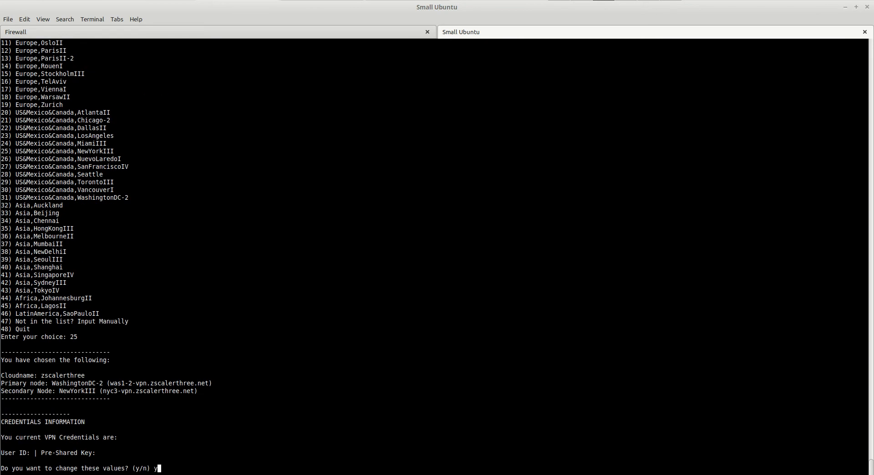
# Choose to change the VPN credentials and enter the CSC Pool (VDI Location) e-mail copied from the notes.
pyautogui.write('y')
pyautogui.press('Return')
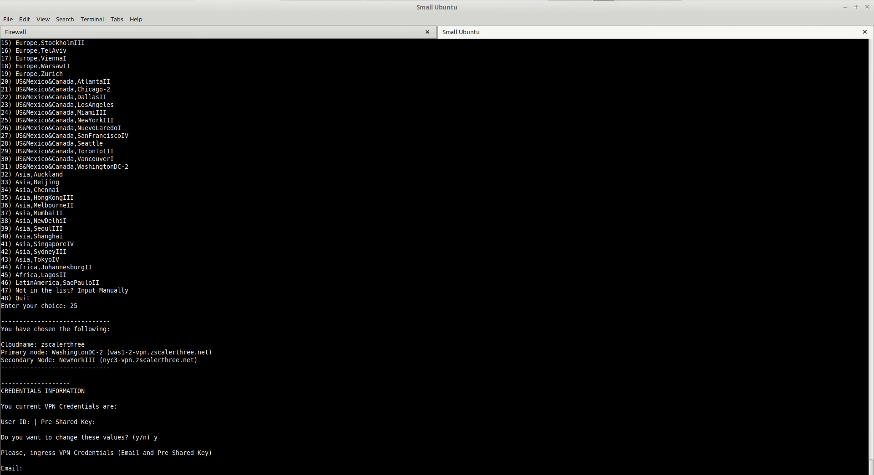
pyautogui.click(390, 0)
pyautogui.scroll(20, 275, 98)
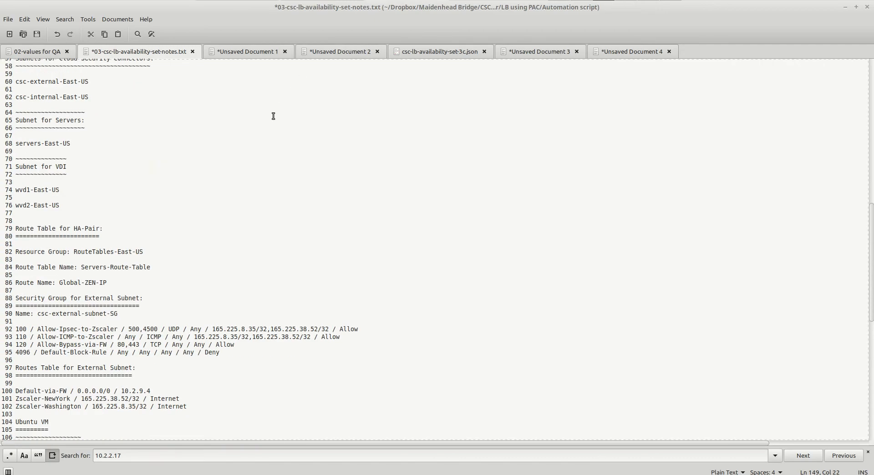
pyautogui.scroll(2, 274, 116)
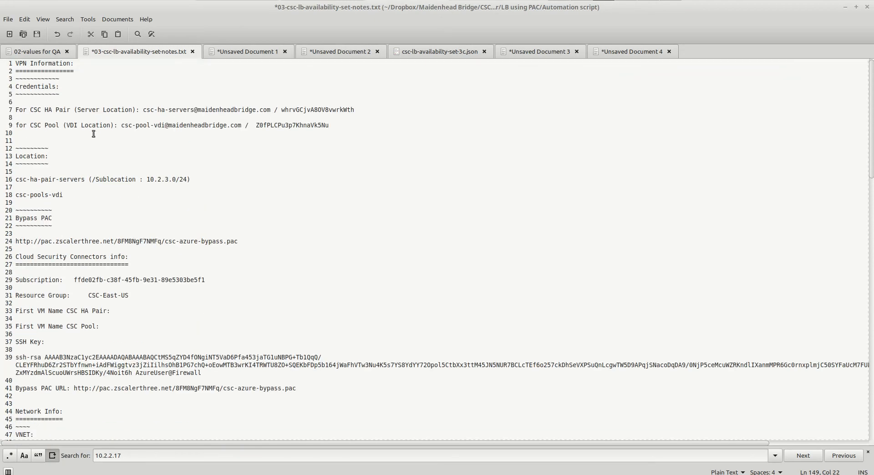
pyautogui.moveTo(123, 124); pyautogui.dragTo(237, 126)
pyautogui.rightClick(236, 125)
pyautogui.click(266, 167)
pyautogui.click(224, 0)
pyautogui.rightClick(104, 469)
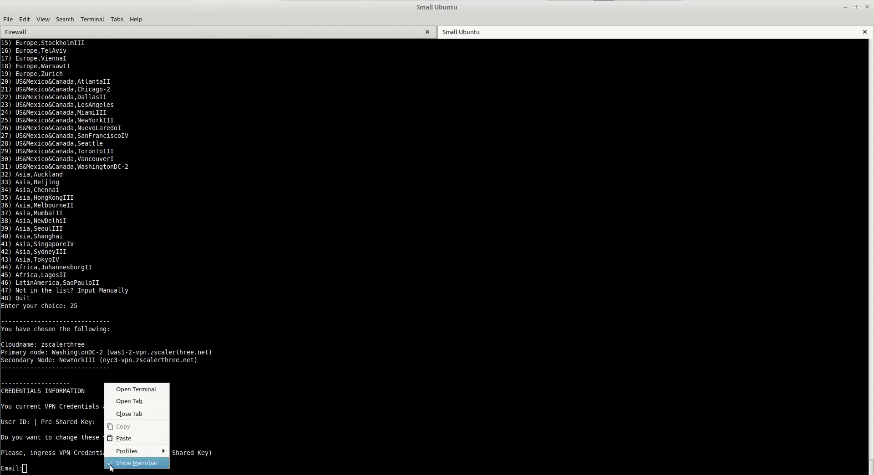
pyautogui.click(134, 439)
pyautogui.press('Return')
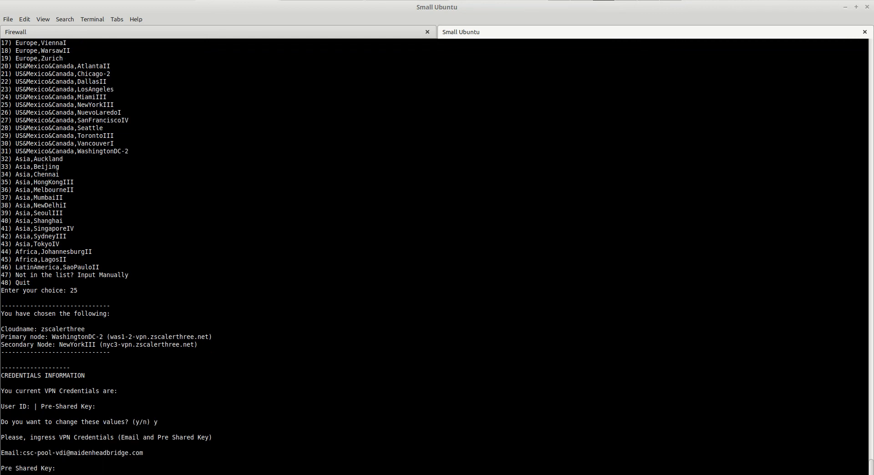
# Enter the CSC Pool's pre-shared key copied from the notes and display it for checking.
pyautogui.click(321, 0)
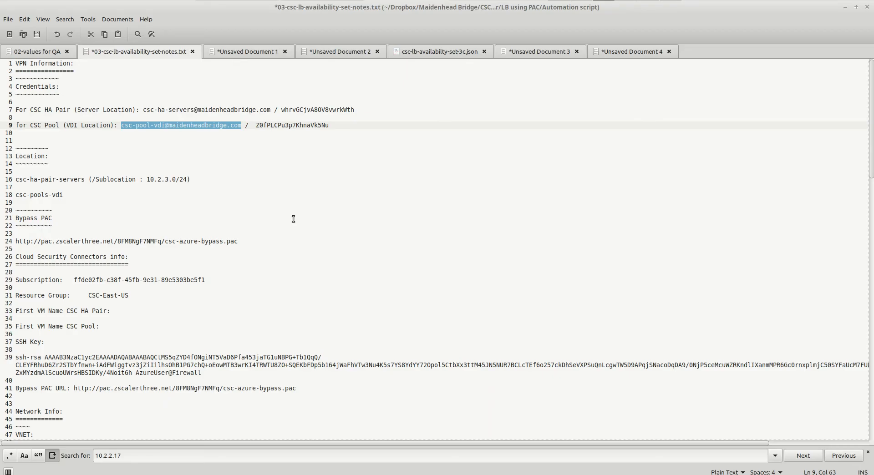
pyautogui.doubleClick(257, 125)
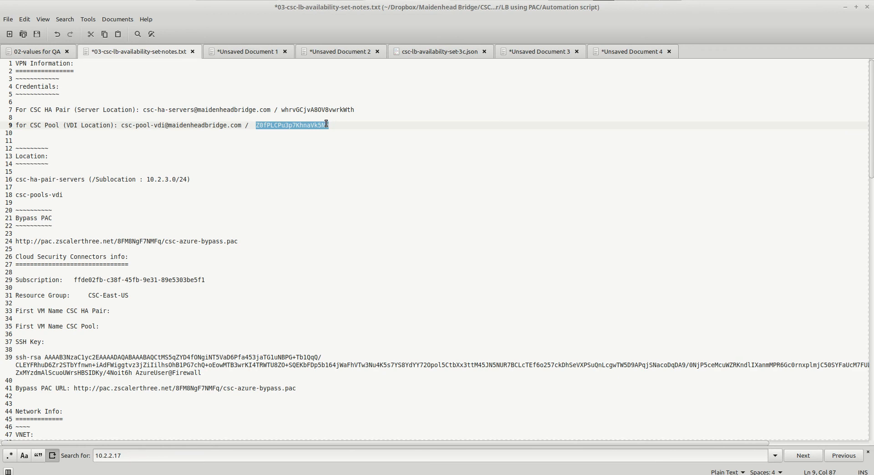
pyautogui.rightClick(325, 124)
pyautogui.click(359, 166)
pyautogui.click(237, 0)
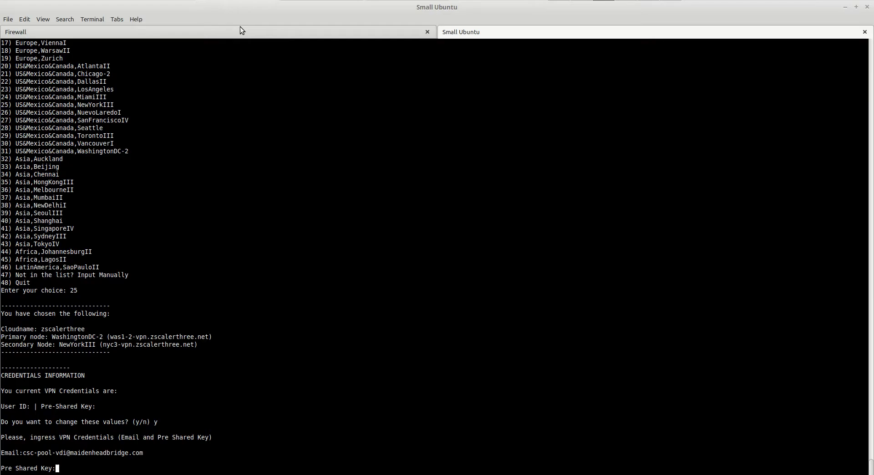
pyautogui.rightClick(69, 470)
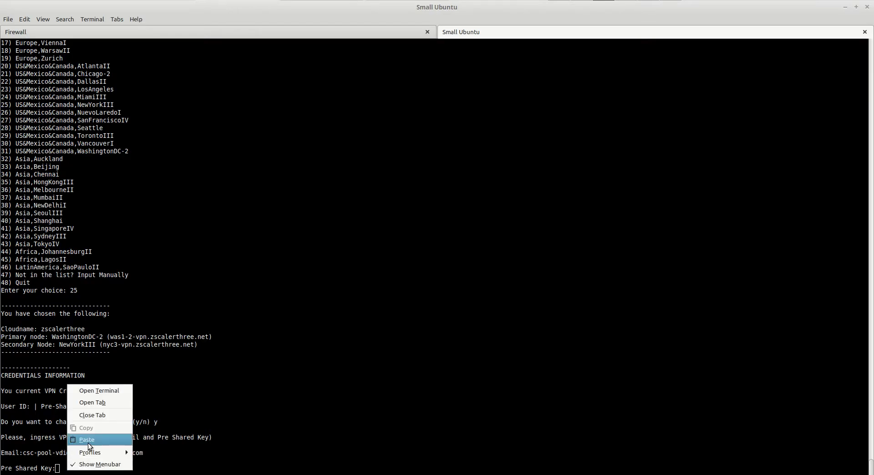
pyautogui.click(87, 438)
pyautogui.press('Return')
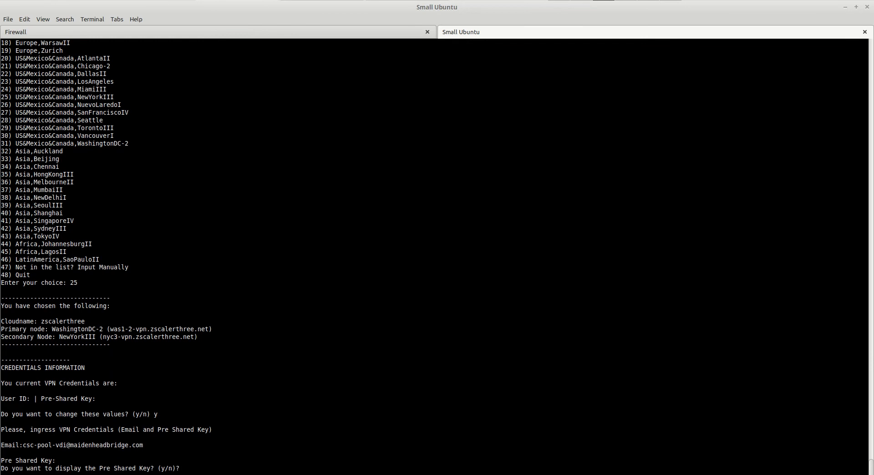
pyautogui.write('y')
pyautogui.press('Return')
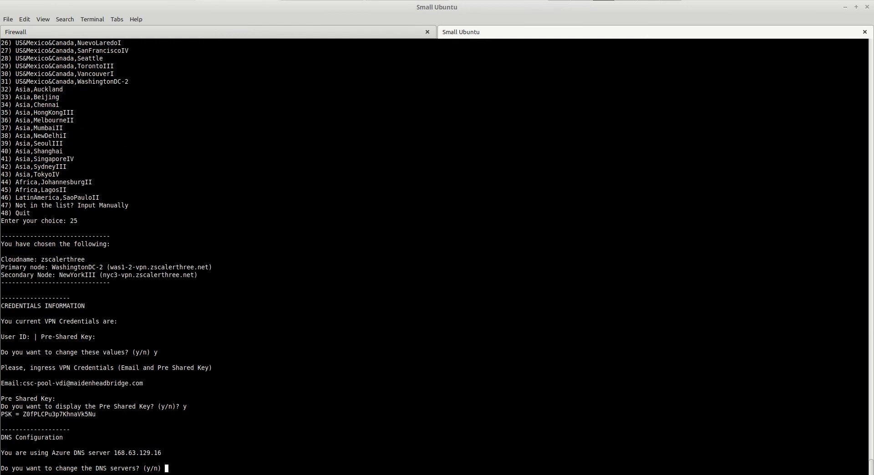
# Keep the Azure DNS server and set the Bypass PAC URL to the csc-azure-bypass.pac address copied from the notes.
pyautogui.write('n')
pyautogui.press('Return')
pyautogui.write('1')
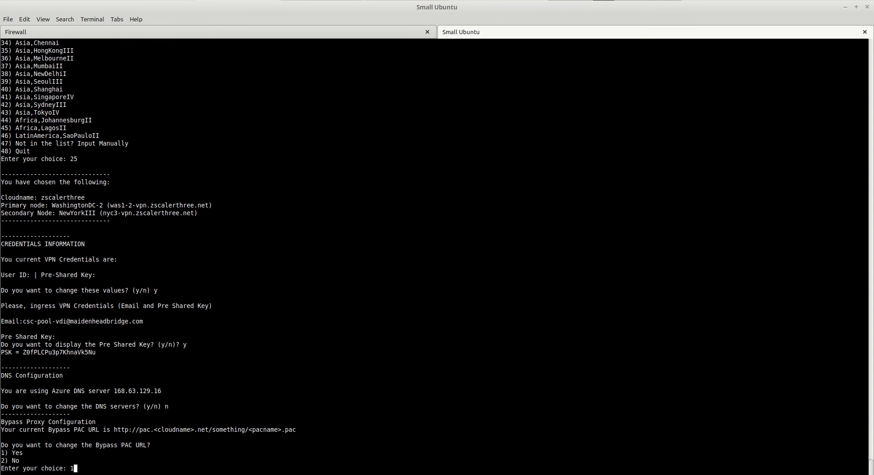
pyautogui.press('Return')
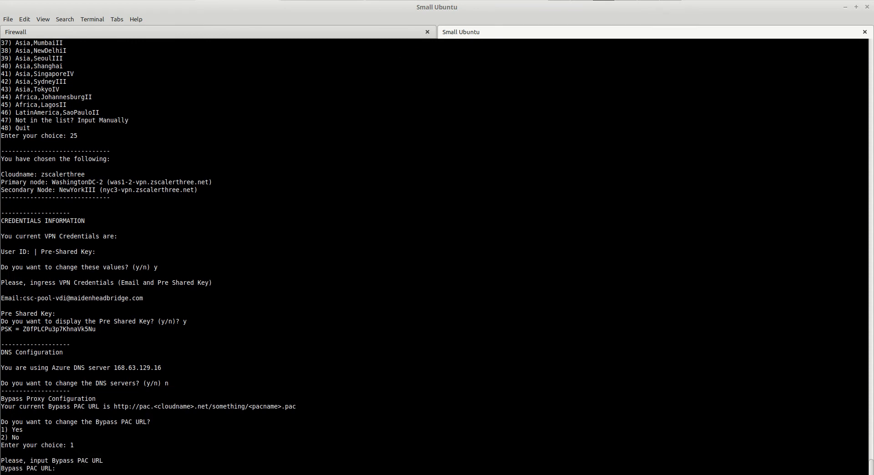
pyautogui.hotkey('alt', 'Tab')
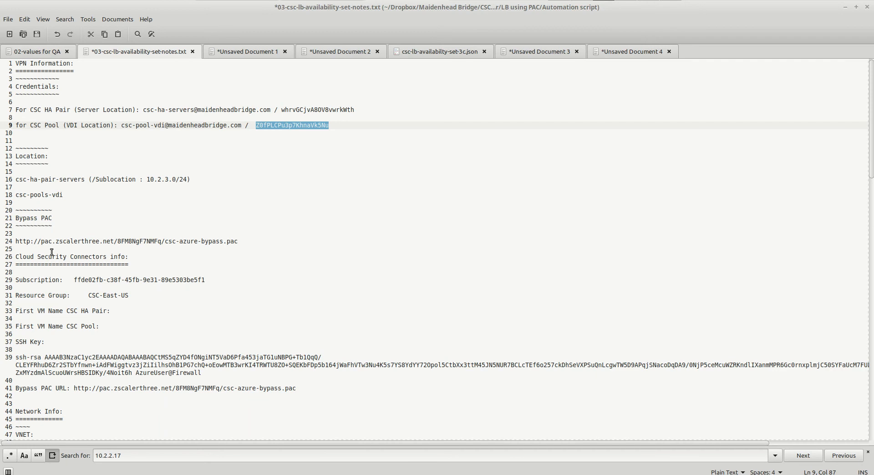
pyautogui.moveTo(17, 242); pyautogui.dragTo(239, 242)
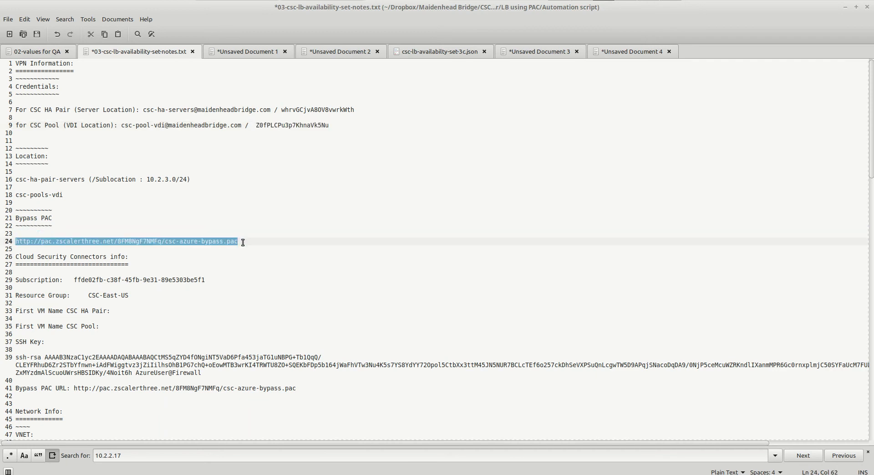
pyautogui.rightClick(228, 242)
pyautogui.click(271, 297)
pyautogui.hotkey('alt', 'Tab')
pyautogui.rightClick(70, 469)
pyautogui.click(100, 438)
pyautogui.press('Return')
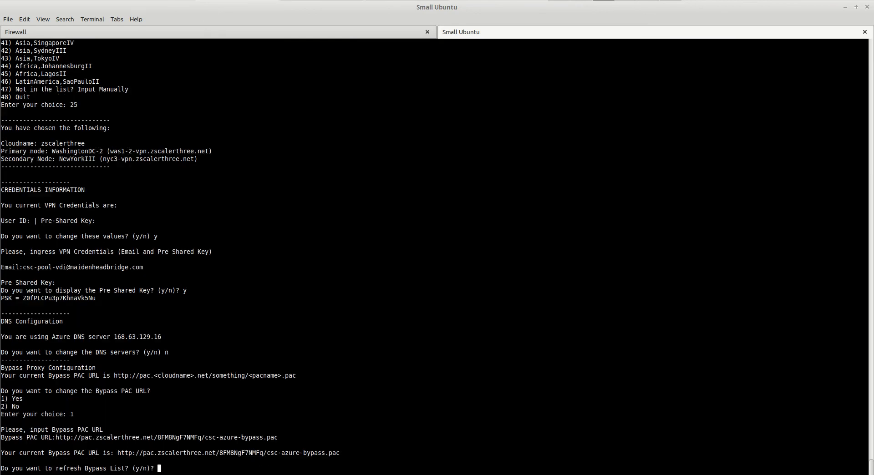
# Refresh the Bypass List from the PAC URL and apply the changes.
pyautogui.write('y')
pyautogui.press('Return')
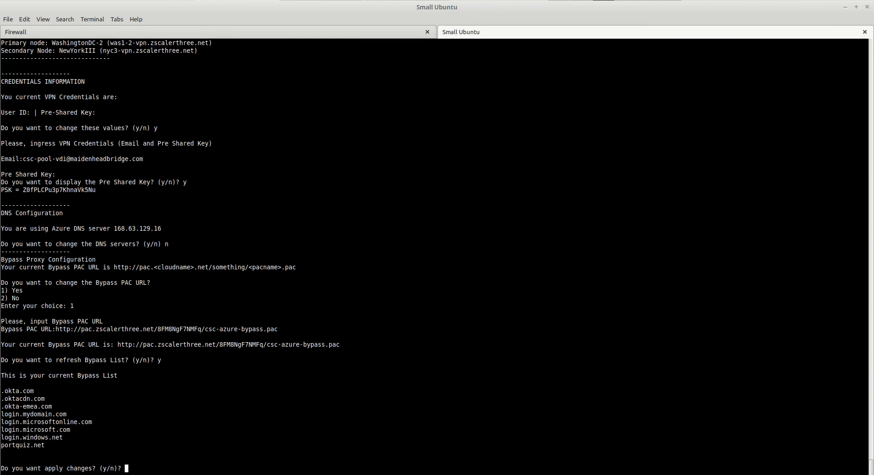
pyautogui.write('y')
pyautogui.press('Return')
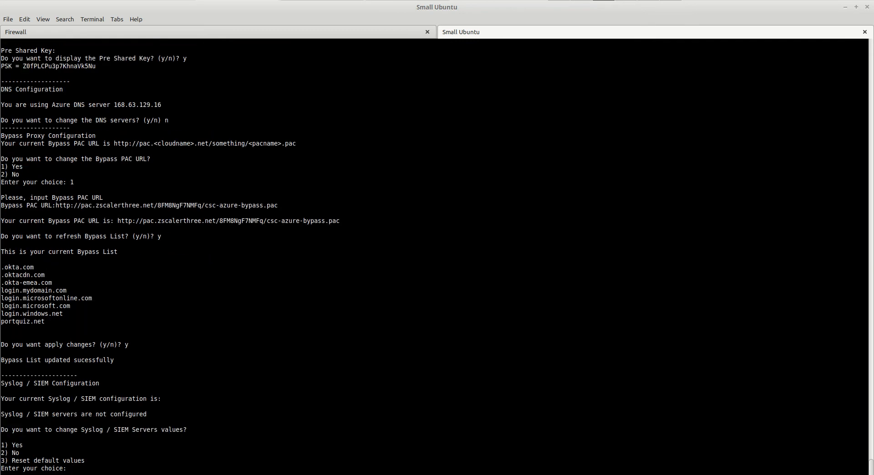
# Leave the Syslog / SIEM servers unchanged, implement the listed values and confirm them so the CSC at 10.2.2.19 reboots.
pyautogui.write('2')
pyautogui.press('Return')
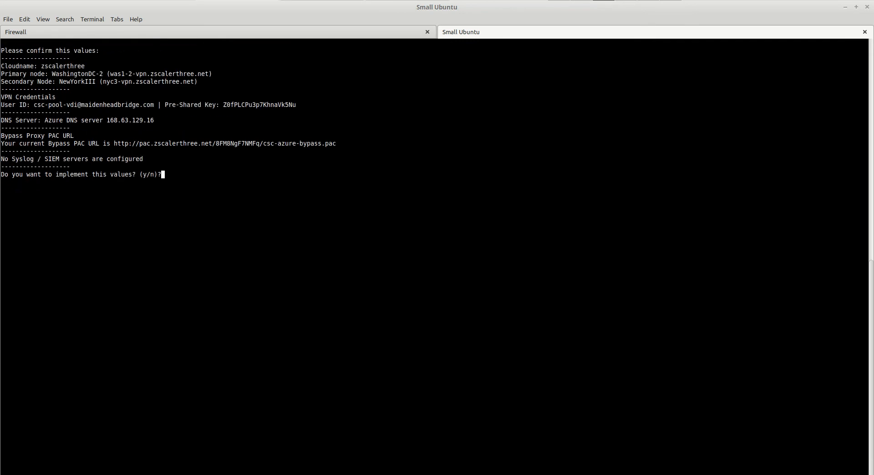
pyautogui.write('y')
pyautogui.press('Return')
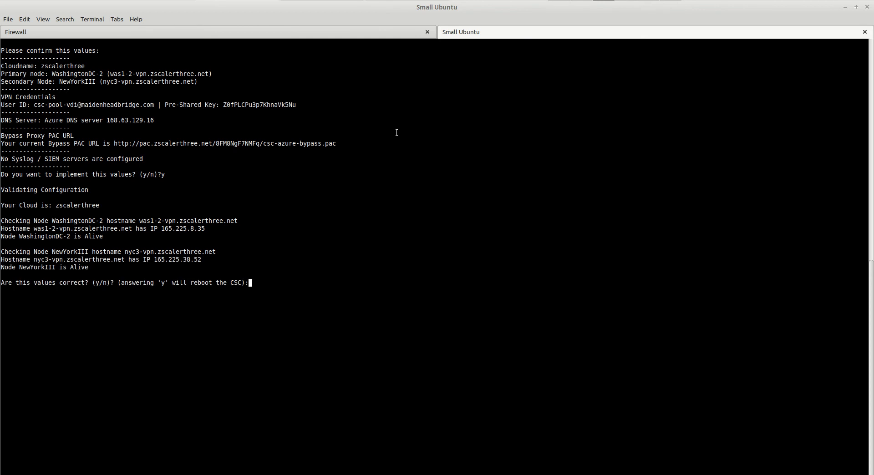
pyautogui.write('y')
pyautogui.press('Return')
# Connect over SSH to csc-pool2 (10.2.2.13 in the notes) as cscadmin with csc-az.pem, trust the host and continue into its configuration wizard.
pyautogui.press('Up')
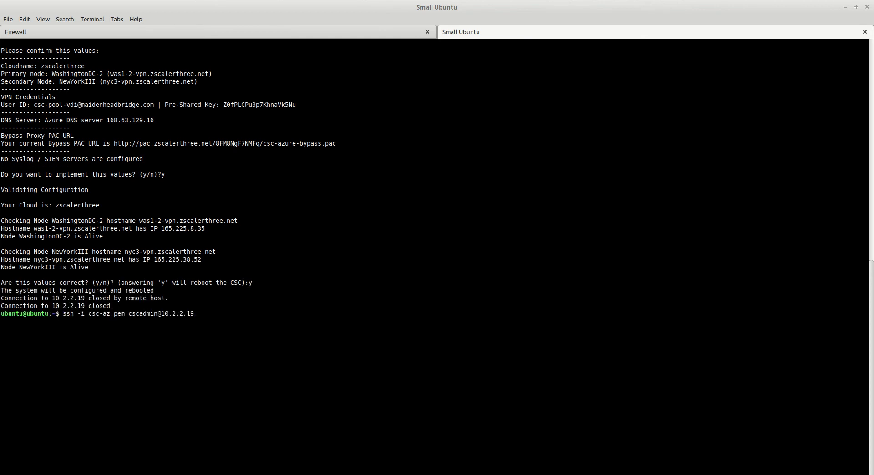
pyautogui.hotkey('alt', 'Tab')
pyautogui.scroll(-15, 191, 401)
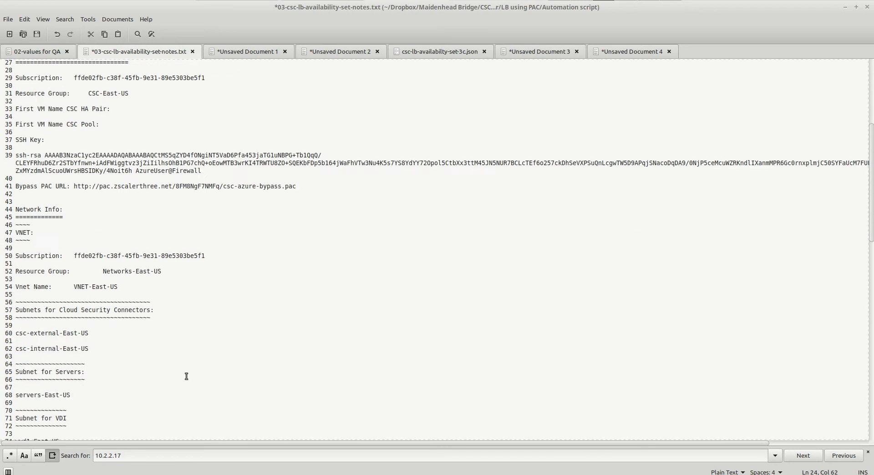
pyautogui.scroll(-16, 186, 364)
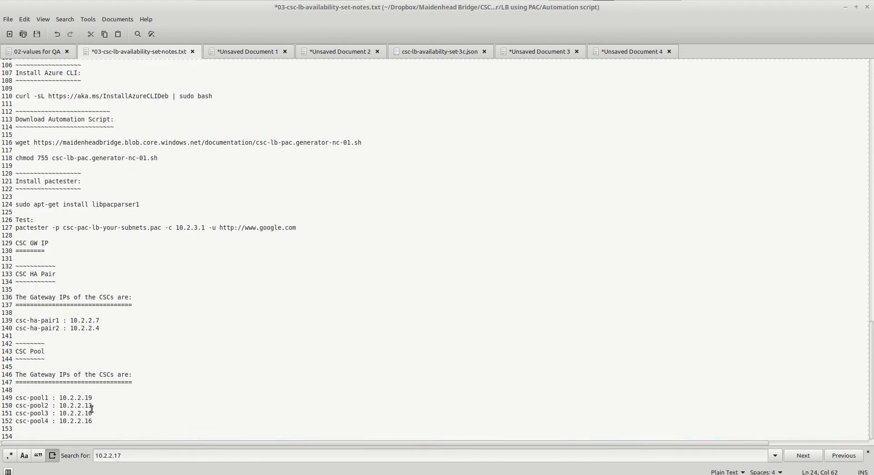
pyautogui.hotkey('alt', 'Tab')
pyautogui.press('BackSpace')
pyautogui.write('3')
pyautogui.press('Return')
pyautogui.write('yes')
pyautogui.press('Return')
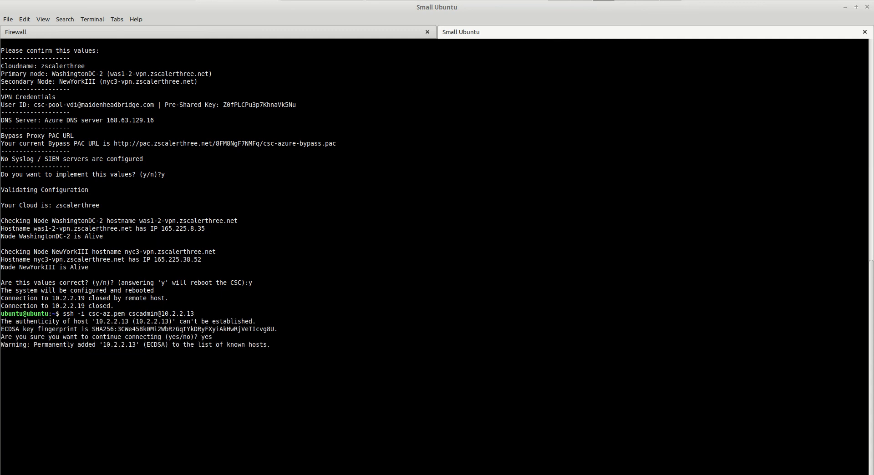
pyautogui.write('y')
pyautogui.press('Return')
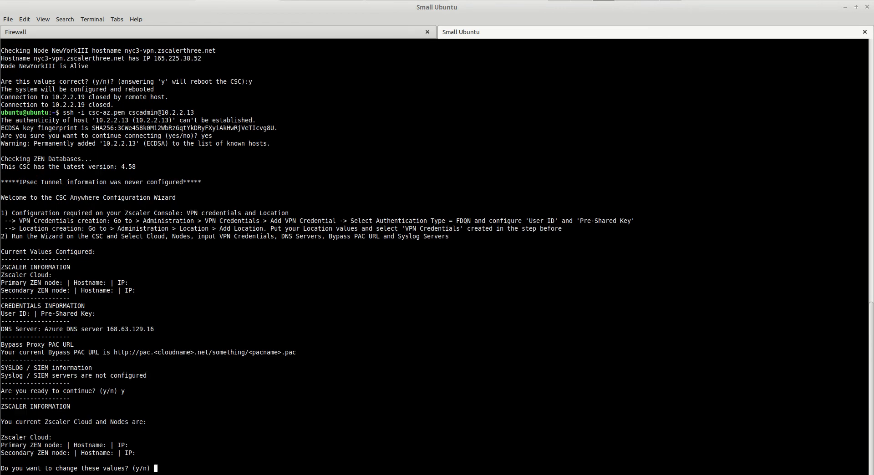
# Choose to change the Zscaler values, selecting the zscalerthree cloud with manual node selection.
pyautogui.write('y')
pyautogui.press('Return')
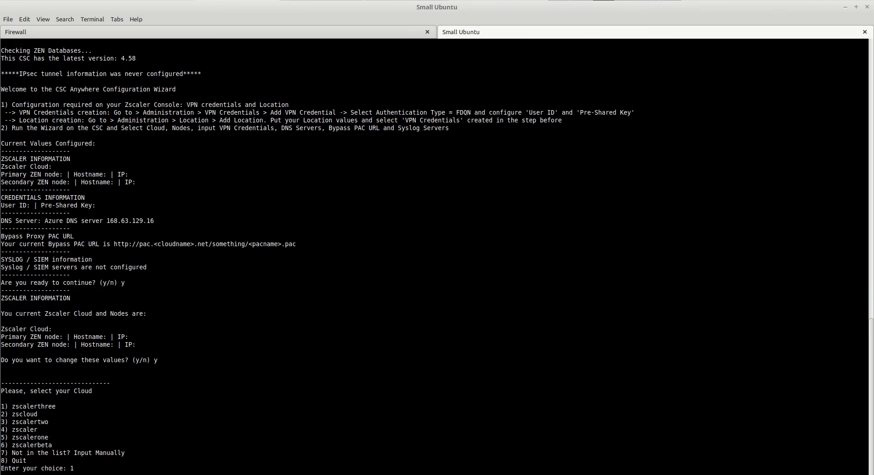
pyautogui.write('1')
pyautogui.press('Return')
pyautogui.write('1')
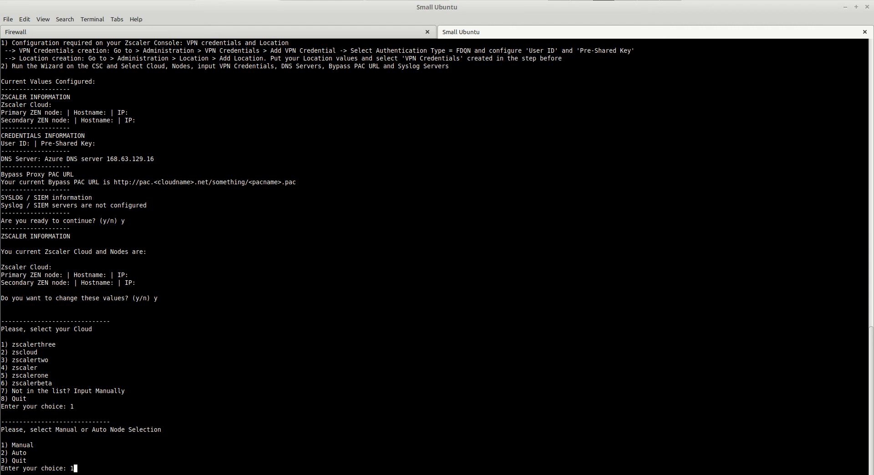
pyautogui.press('Return')
# Select WashingtonDC-2 as the primary node and NewYorkIII as the secondary node.
pyautogui.write('31')
pyautogui.press('Return')
pyautogui.write('25')
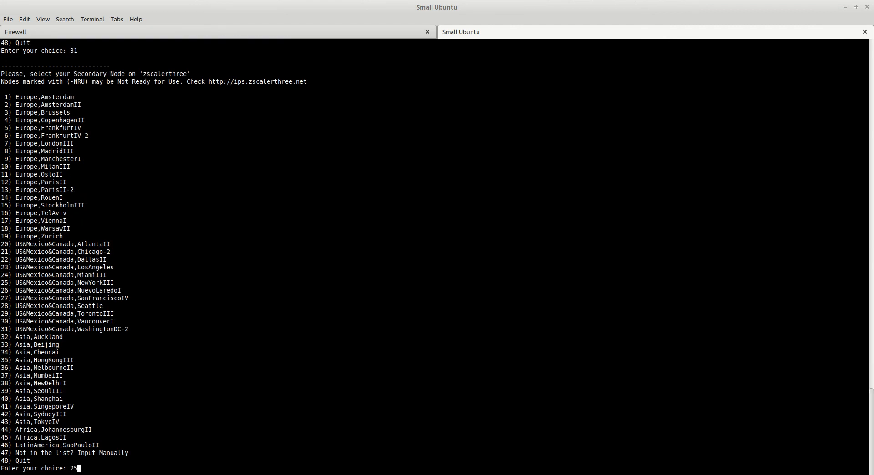
pyautogui.press('Return')
# Choose to change csc-pool2's VPN credentials and enter the CSC Pool (VDI Location) e-mail copied from the notes.
pyautogui.write('y')
pyautogui.press('Return')
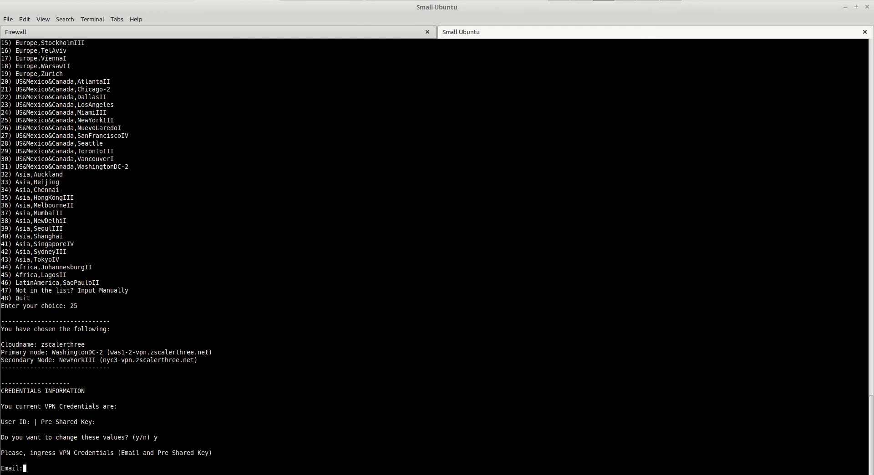
pyautogui.hotkey('alt', 'Tab')
pyautogui.scroll(20, 327, 146)
pyautogui.scroll(4, 295, 143)
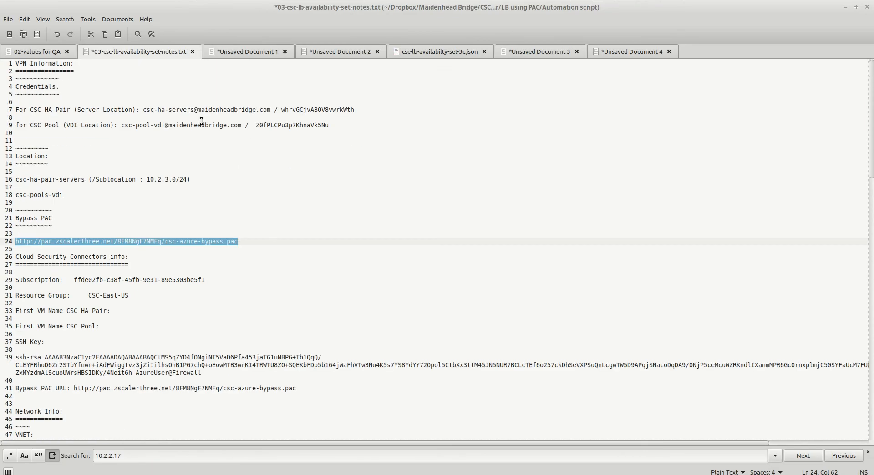
pyautogui.moveTo(120, 126); pyautogui.dragTo(236, 125)
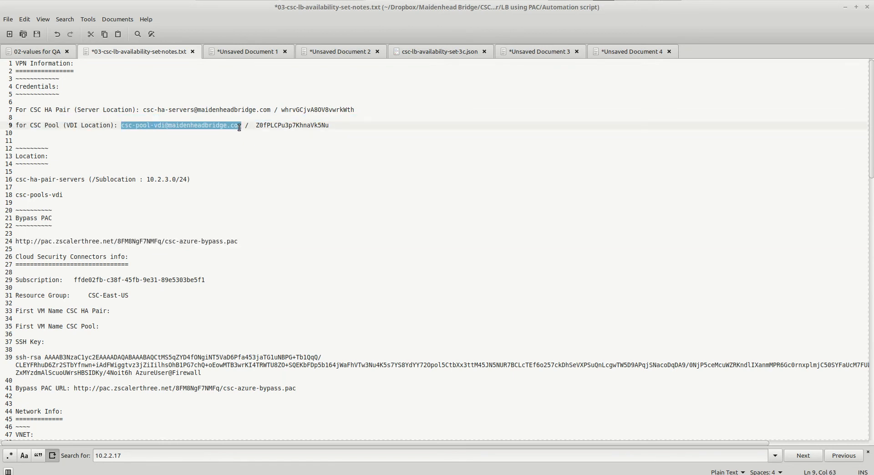
pyautogui.rightClick(234, 126)
pyautogui.click(259, 170)
pyautogui.hotkey('alt', 'Tab')
pyautogui.rightClick(98, 470)
pyautogui.click(123, 444)
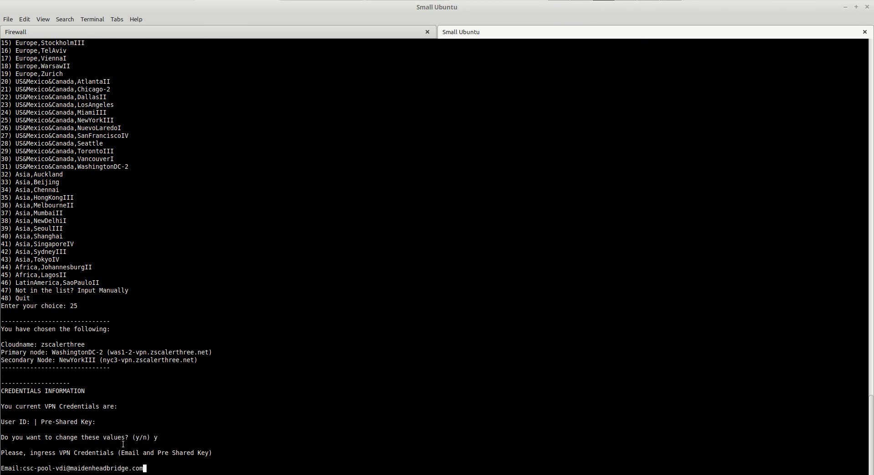
pyautogui.press('Return')
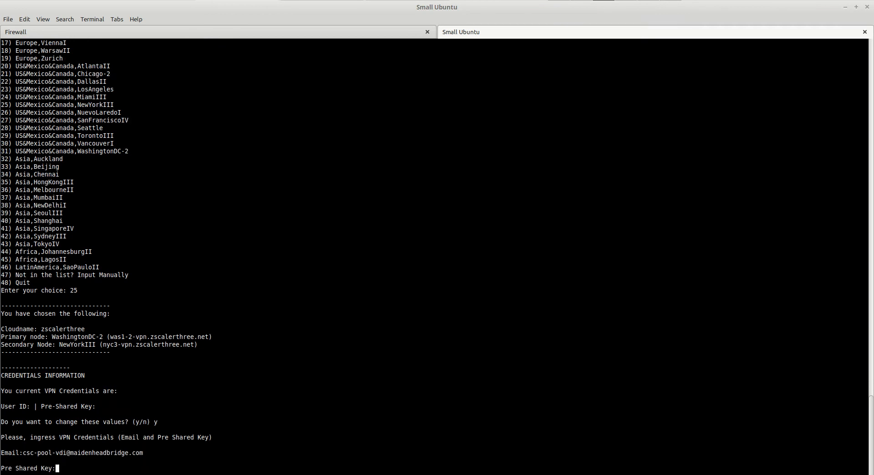
# Enter the CSC Pool's pre-shared key copied from the notes for csc-pool2 and display it for checking.
pyautogui.hotkey('alt', 'Tab')
pyautogui.moveTo(256, 125); pyautogui.dragTo(329, 126)
pyautogui.rightClick(322, 125)
pyautogui.click(353, 167)
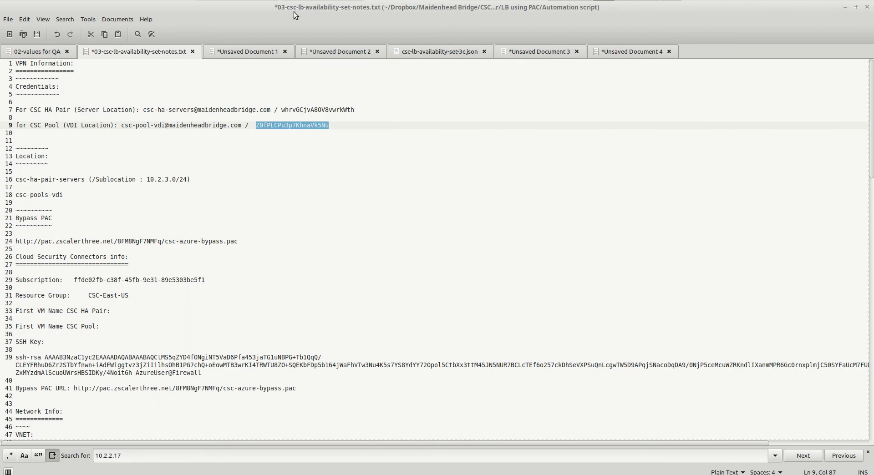
pyautogui.hotkey('alt', 'Tab')
pyautogui.rightClick(65, 472)
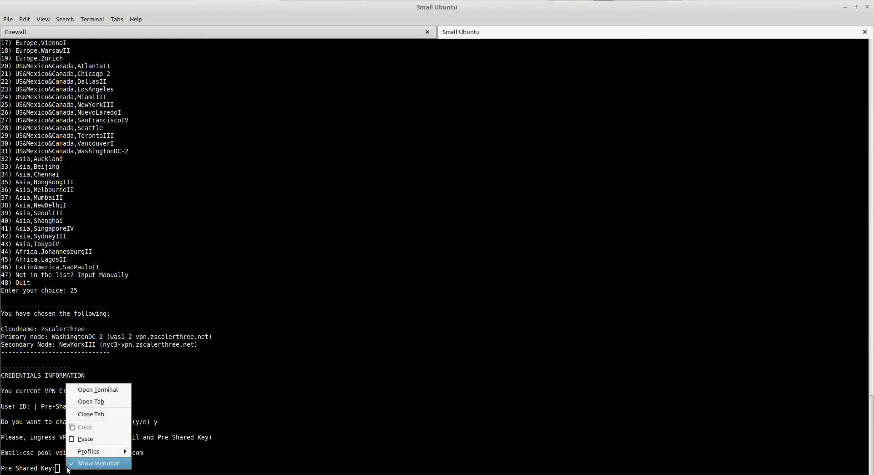
pyautogui.click(88, 439)
pyautogui.press('Return')
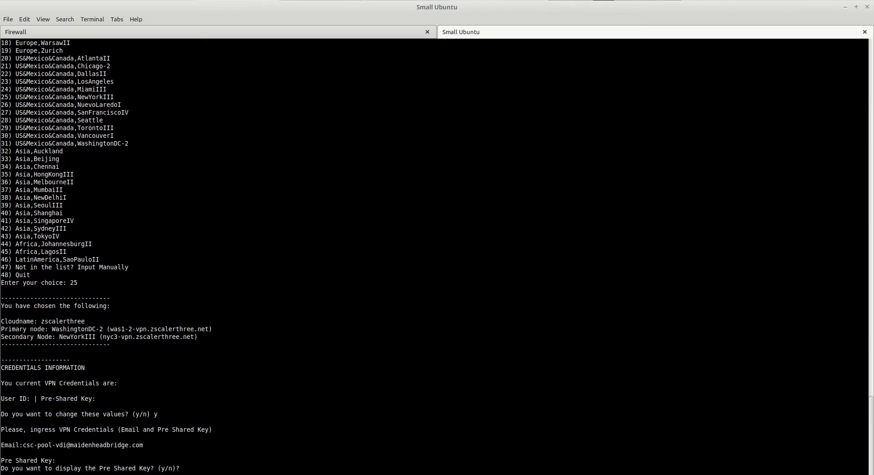
pyautogui.write('y')
pyautogui.press('Return')
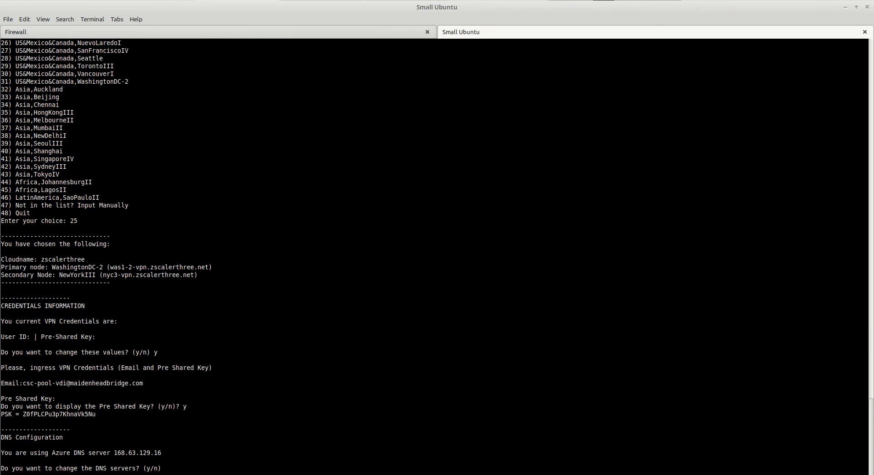
# Keep the Azure DNS server on csc-pool2 and set its Bypass PAC URL to the csc-azure-bypass.pac address copied from the notes.
pyautogui.press('Return')
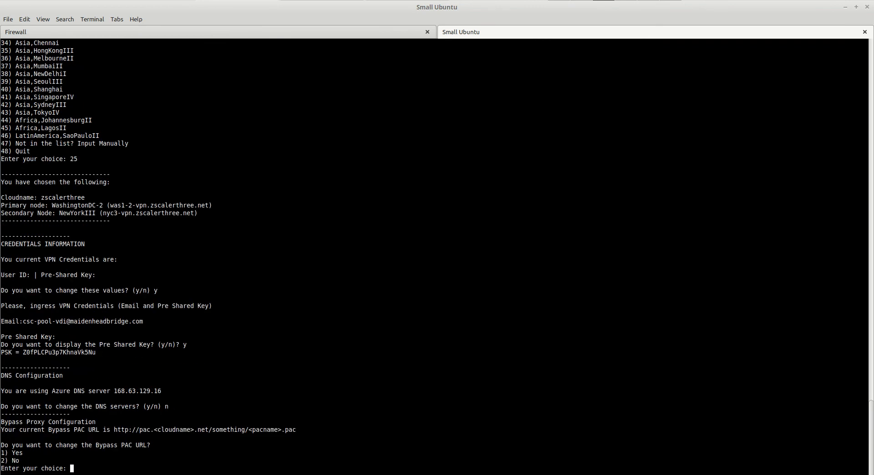
pyautogui.write('1')
pyautogui.press('Return')
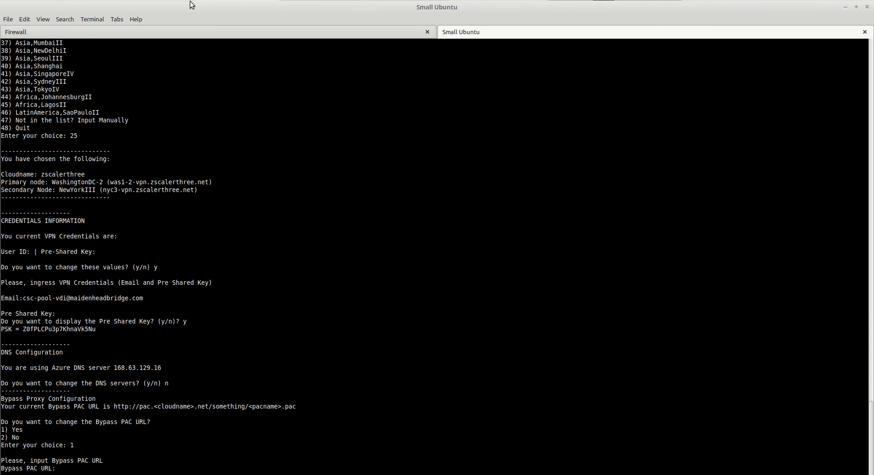
pyautogui.hotkey('alt', 'Tab')
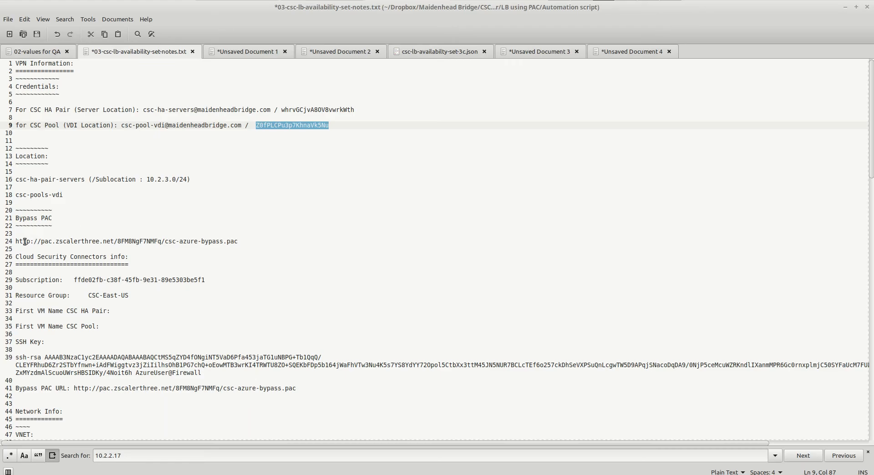
pyautogui.moveTo(16, 245); pyautogui.dragTo(245, 245)
pyautogui.rightClick(230, 244)
pyautogui.click(257, 299)
pyautogui.hotkey('alt', 'Tab')
pyautogui.rightClick(80, 454)
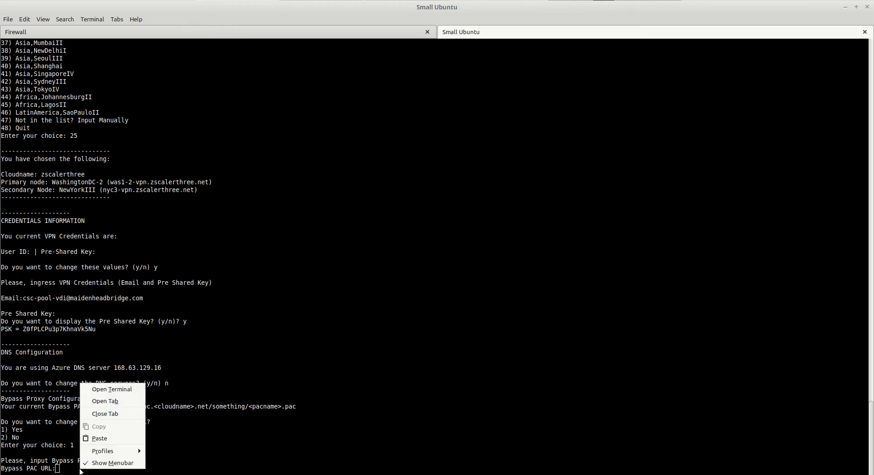
pyautogui.click(121, 438)
pyautogui.press('Return')
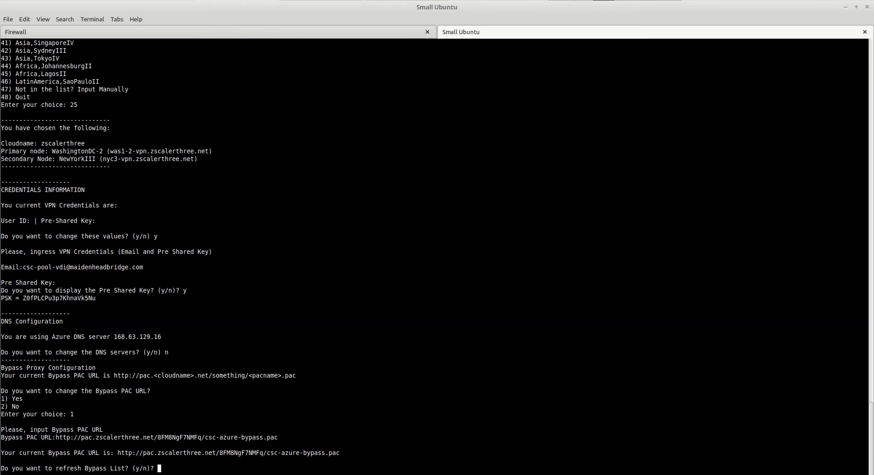
# Refresh csc-pool2's Bypass List from the PAC URL and apply the changes.
pyautogui.write('y')
pyautogui.press('Return')
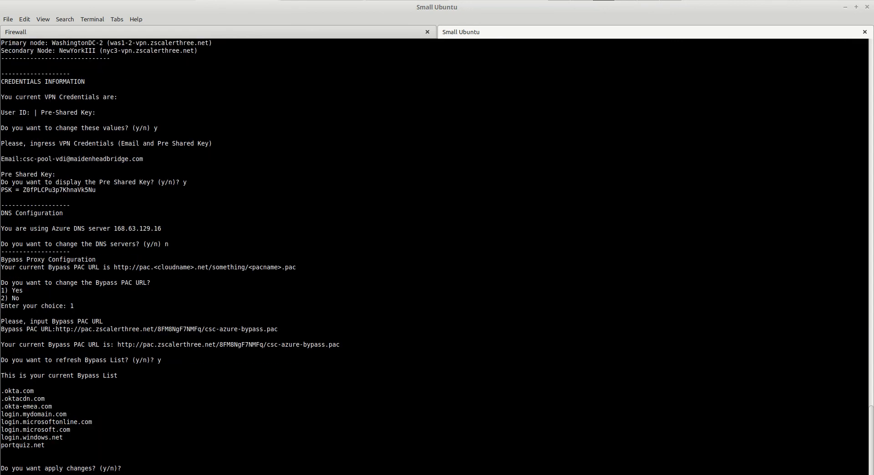
pyautogui.write('y')
pyautogui.press('Return')
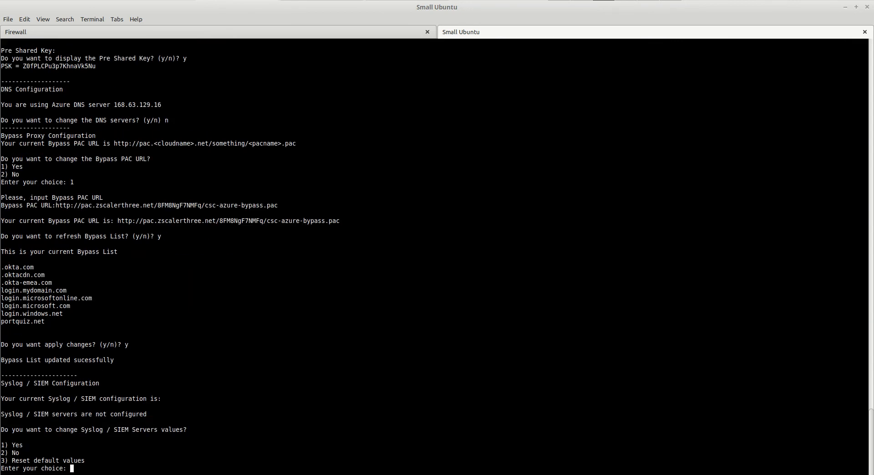
# Leave the Syslog / SIEM servers unchanged, implement the listed values and confirm them so the CSC at 10.2.2.13 reboots.
pyautogui.write('2')
pyautogui.press('Return')
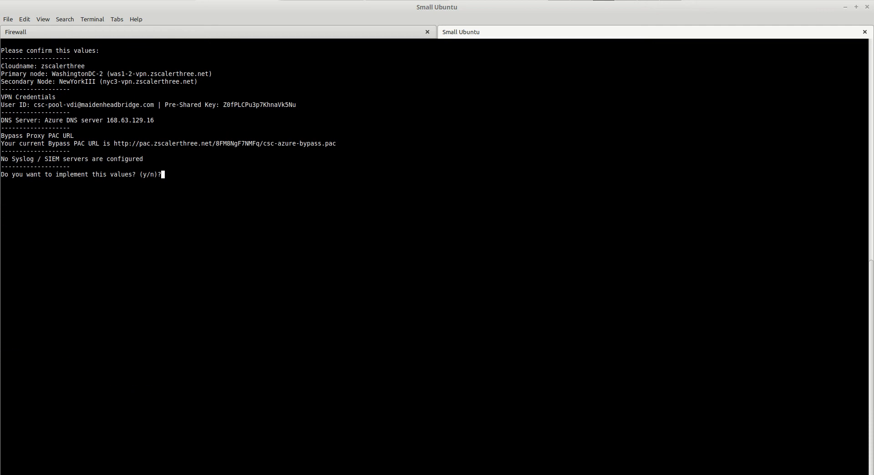
pyautogui.write('y')
pyautogui.press('Return')
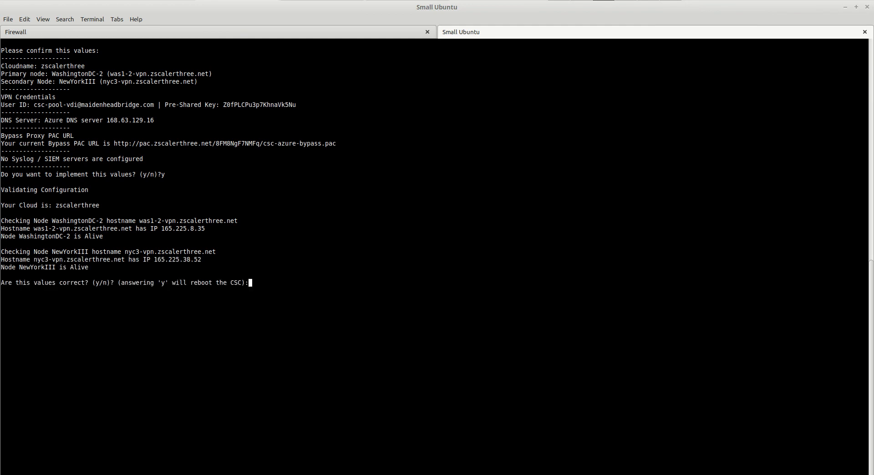
pyautogui.write('y')
pyautogui.press('Return')
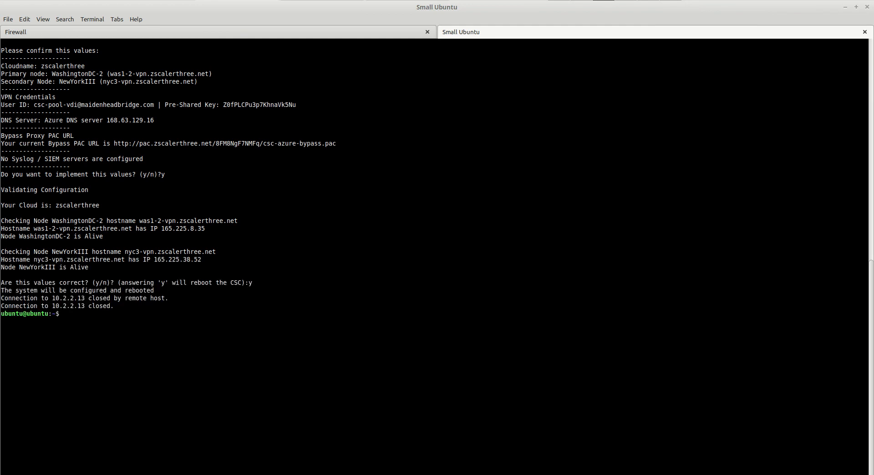
# Connect over SSH to csc-pool3 (10.2.2.10 in the notes) as cscadmin with csc-az.pem, trust the host and continue into its configuration wizard.
pyautogui.press('Up')
pyautogui.press('BackSpace')
pyautogui.press('BackSpace')
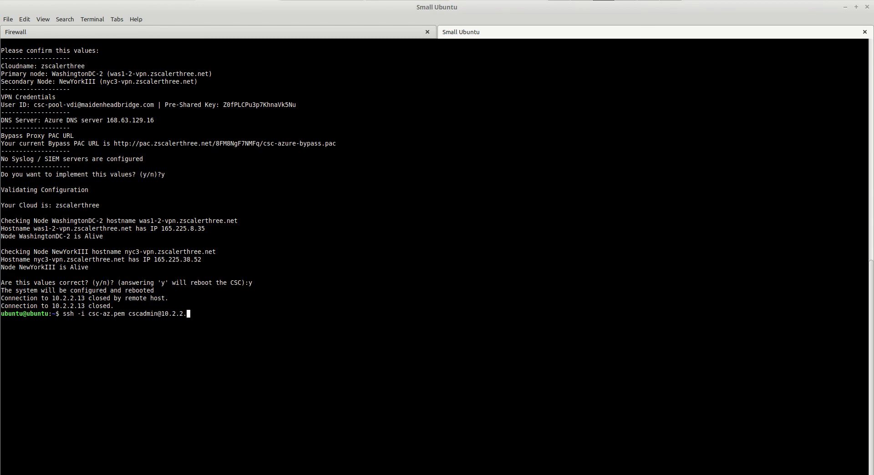
pyautogui.hotkey('alt', 'Tab')
pyautogui.scroll(-20, 165, 329)
pyautogui.scroll(-10, 165, 329)
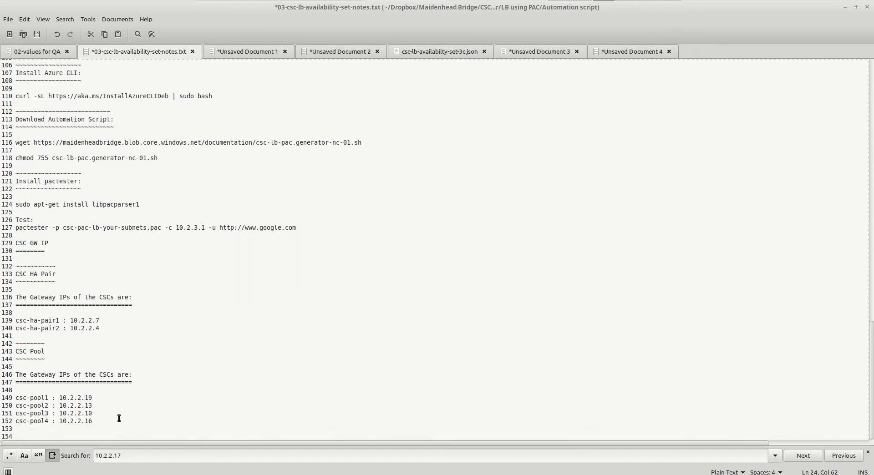
pyautogui.hotkey('alt', 'Tab')
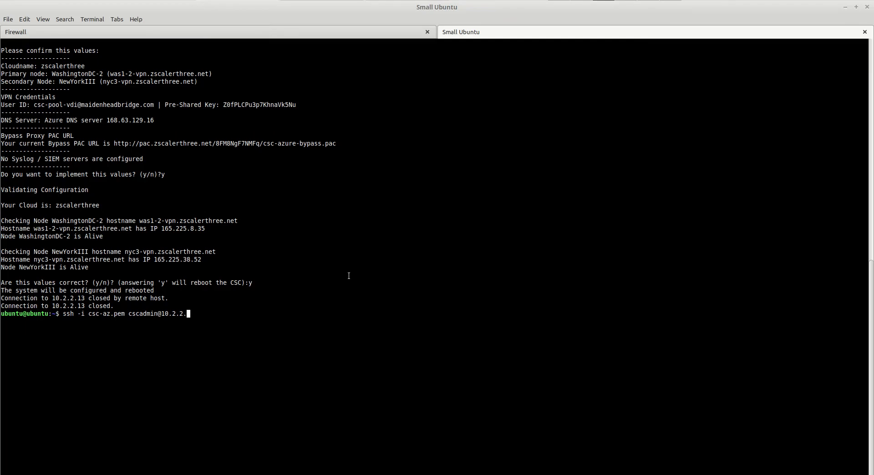
pyautogui.write('10')
pyautogui.press('Return')
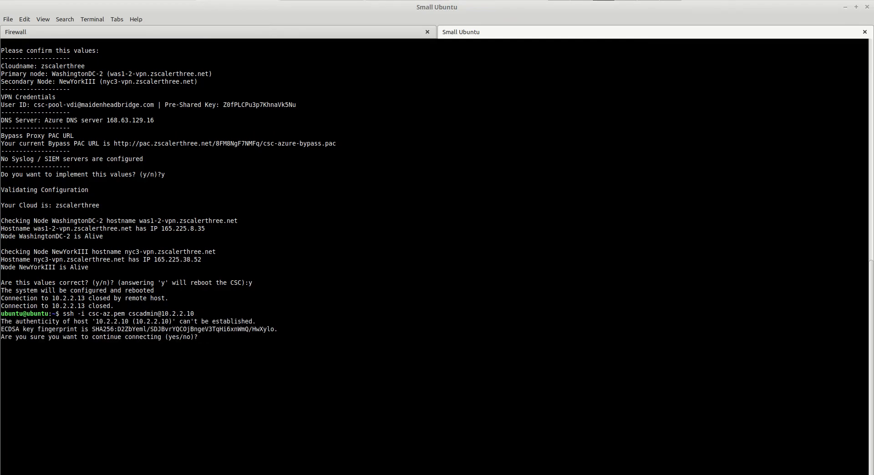
pyautogui.write('yes')
pyautogui.press('Return')
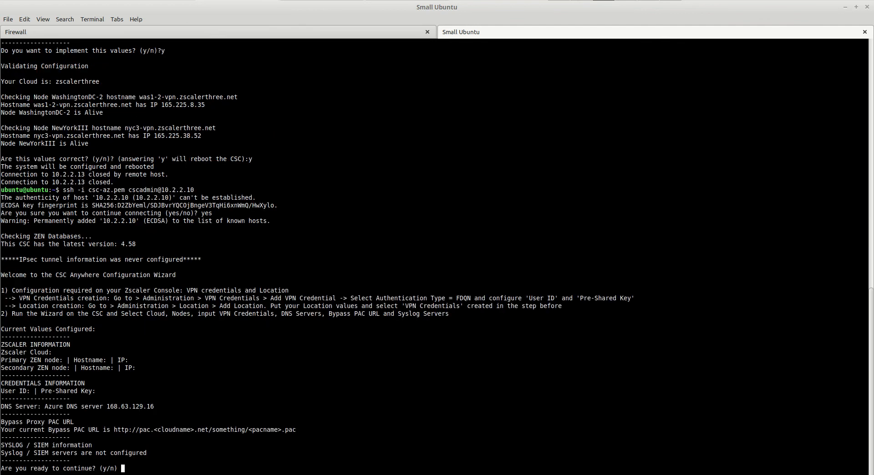
pyautogui.write('y')
pyautogui.press('Return')
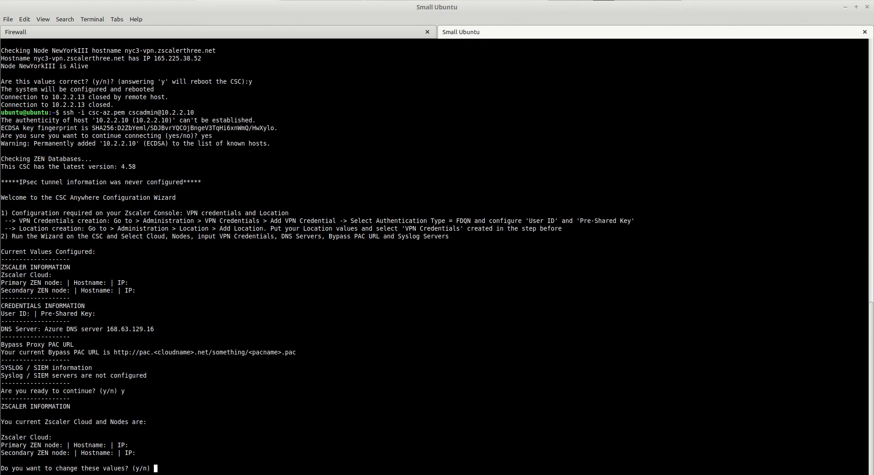
# Set csc-pool3's Zscaler cloud to zscalerthree with manual node selection, WashingtonDC-2 as primary node and NewYorkIII as secondary.
pyautogui.write('y')
pyautogui.press('Return')
pyautogui.write('1')
pyautogui.press('Return')
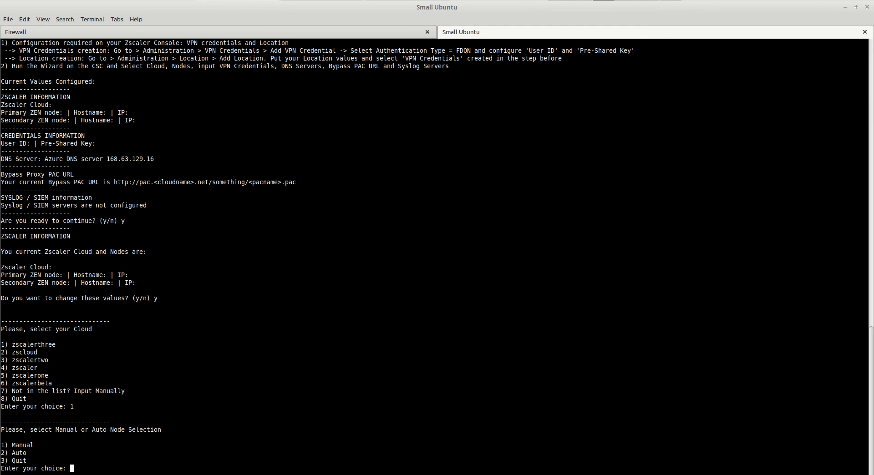
pyautogui.write('1')
pyautogui.press('Return')
pyautogui.write('31')
pyautogui.press('Return')
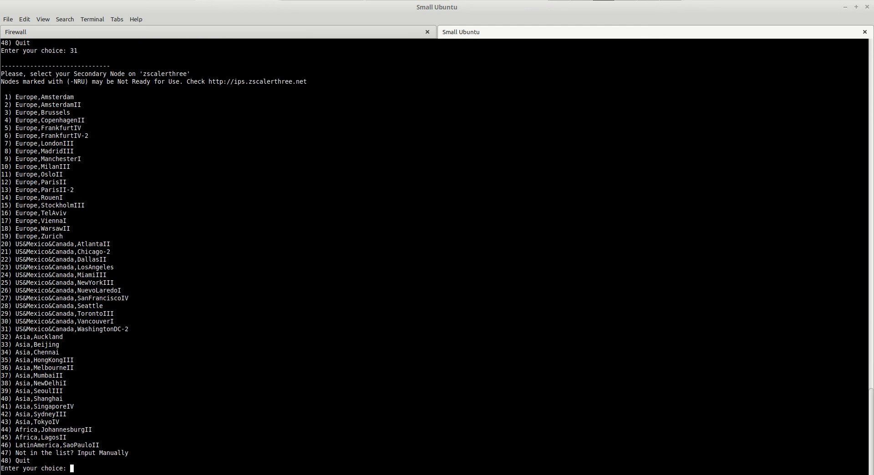
pyautogui.write('25')
pyautogui.press('Return')
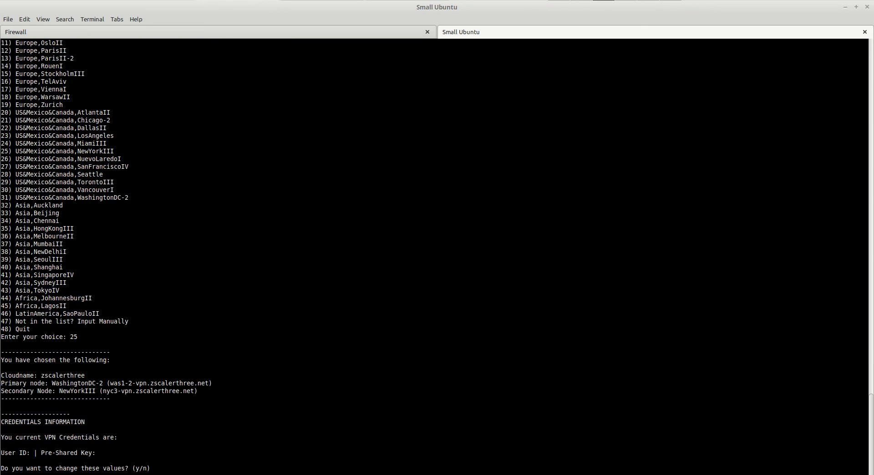
# Choose to change csc-pool3's VPN credentials and enter the CSC Pool (VDI Location) e-mail copied from the notes.
pyautogui.write('y')
pyautogui.press('Return')
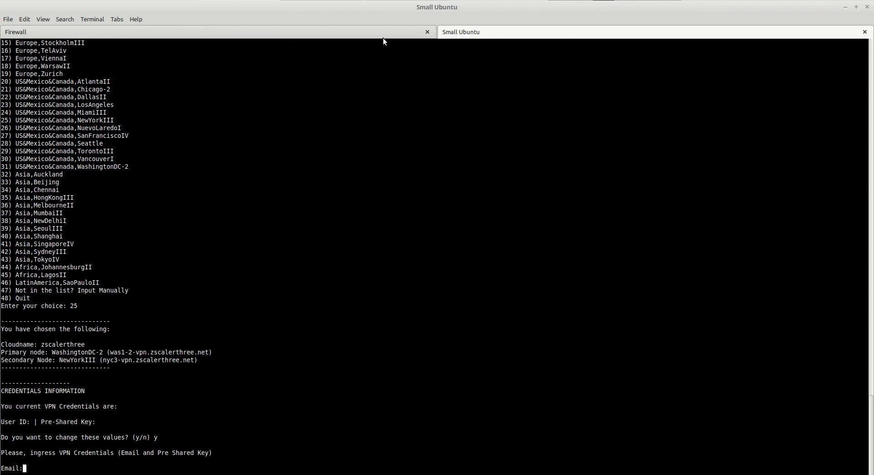
pyautogui.hotkey('alt', 'Tab')
pyautogui.scroll(20, 156, 134)
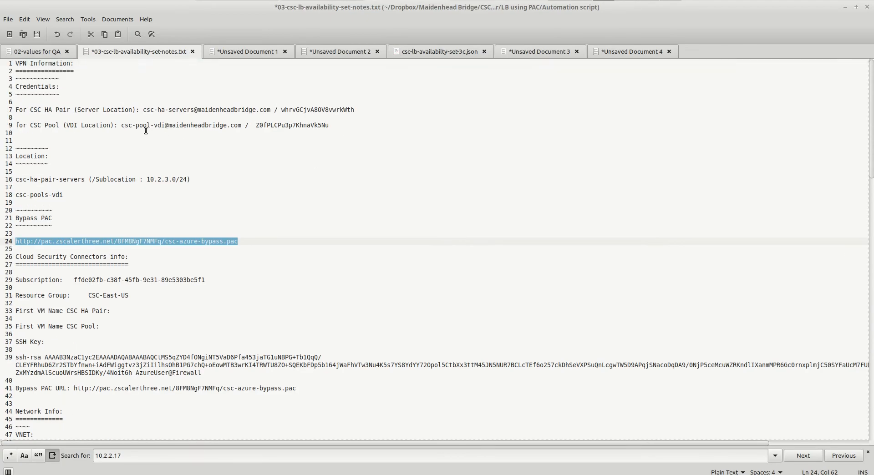
pyautogui.moveTo(122, 125); pyautogui.dragTo(241, 124)
pyautogui.rightClick(233, 125)
pyautogui.click(269, 167)
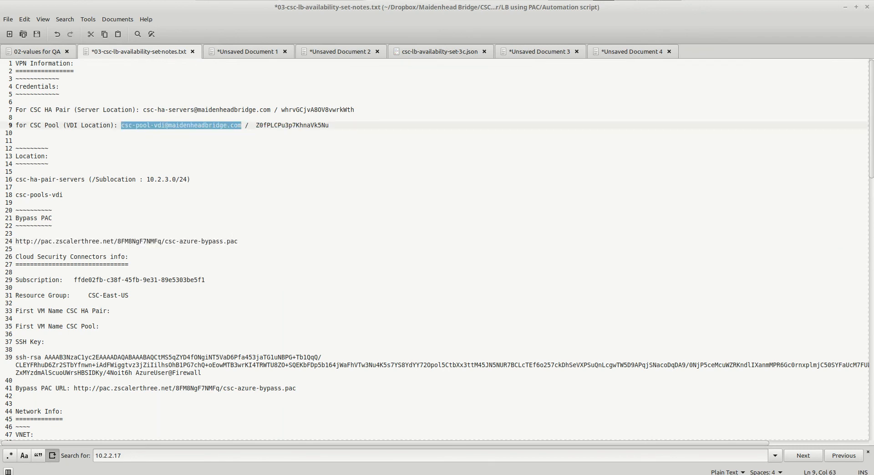
pyautogui.hotkey('alt', 'Tab')
pyautogui.rightClick(75, 471)
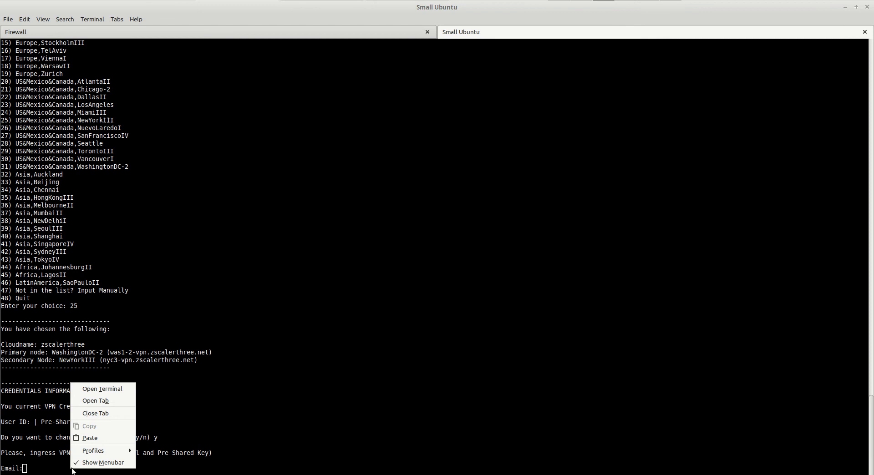
pyautogui.click(94, 443)
pyautogui.press('Return')
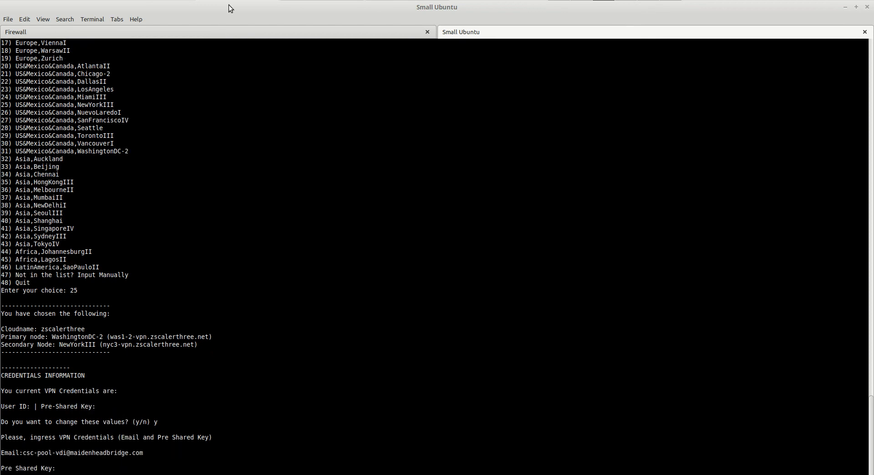
# Enter the CSC Pool pre-shared key copied from the notes for csc-pool3 and display it for checking.
pyautogui.hotkey('alt', 'Tab')
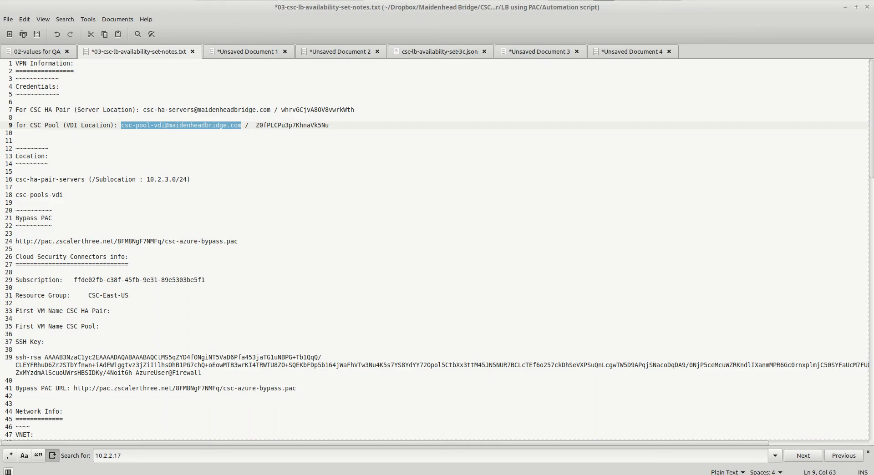
pyautogui.click(258, 126)
pyautogui.moveTo(258, 125); pyautogui.dragTo(329, 125)
pyautogui.rightClick(317, 126)
pyautogui.click(343, 169)
pyautogui.hotkey('alt', 'Tab')
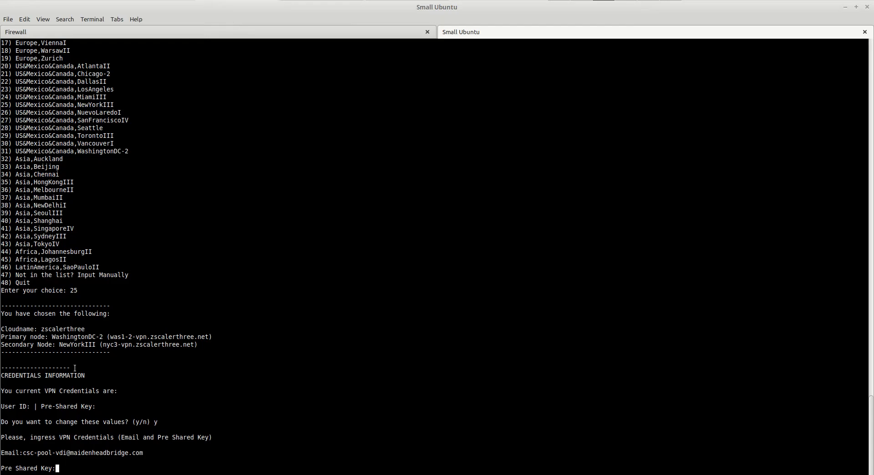
pyautogui.rightClick(71, 471)
pyautogui.click(89, 441)
pyautogui.press('Return')
pyautogui.write('y')
pyautogui.press('Return')
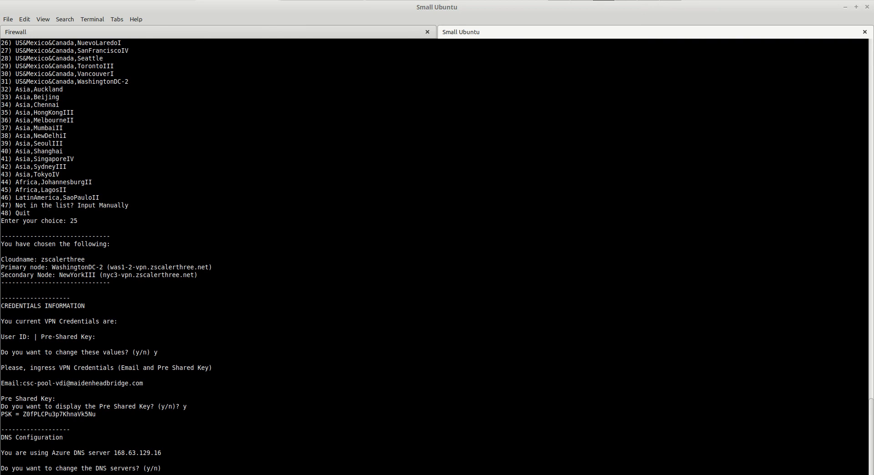
# Keep the Azure DNS server on csc-pool3 and set its Bypass PAC URL to the csc-azure-bypass.pac address copied from the notes.
pyautogui.press('Return')
pyautogui.write('1')
pyautogui.press('Return')
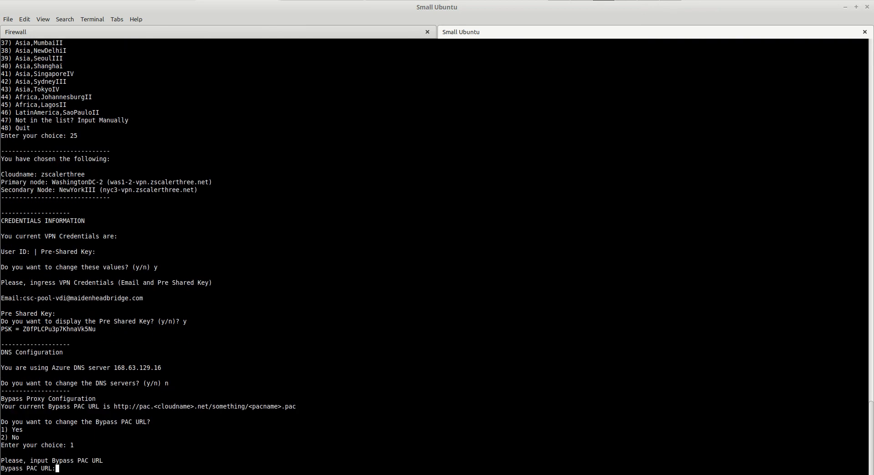
pyautogui.hotkey('alt', 'Tab')
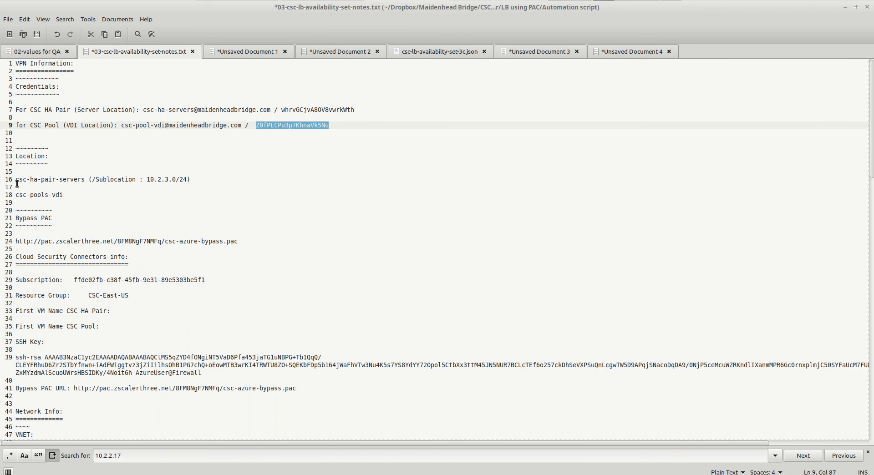
pyautogui.moveTo(19, 243); pyautogui.dragTo(241, 243)
pyautogui.rightClick(241, 242)
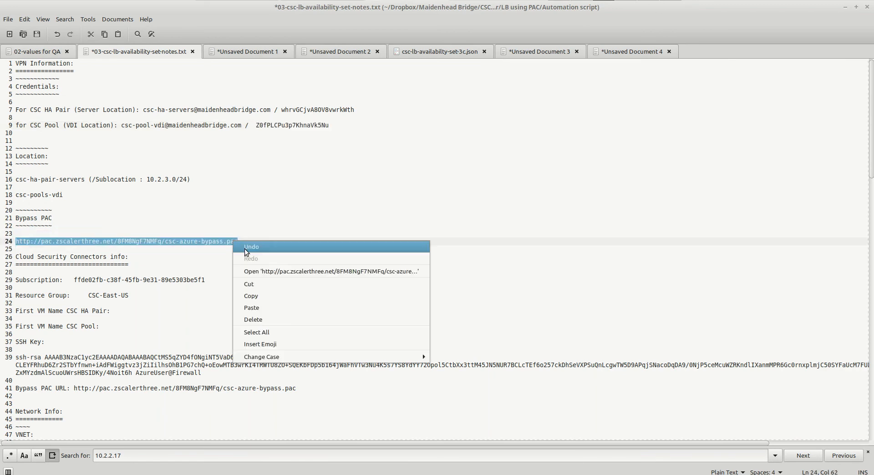
pyautogui.click(270, 295)
pyautogui.hotkey('alt', 'Tab')
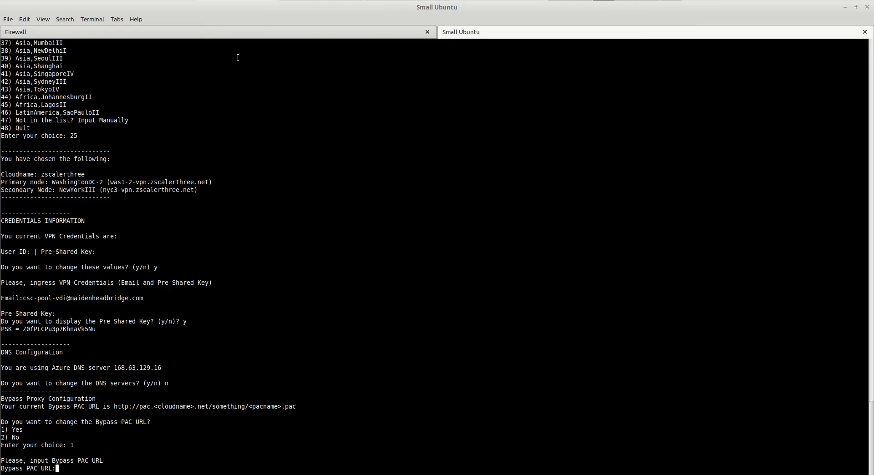
pyautogui.rightClick(87, 468)
pyautogui.click(113, 438)
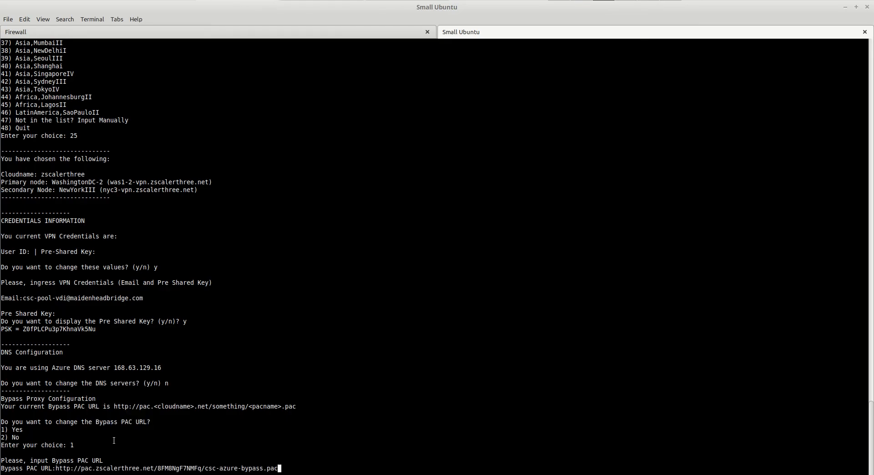
pyautogui.press('Return')
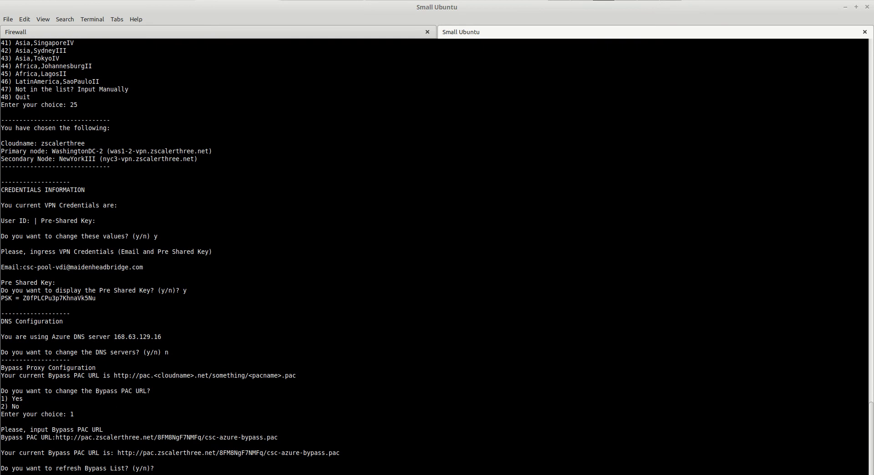
# Refresh csc-pool3's Bypass List from the PAC URL and apply the changes.
pyautogui.write('y')
pyautogui.press('Return')
pyautogui.write('y')
pyautogui.press('Return')
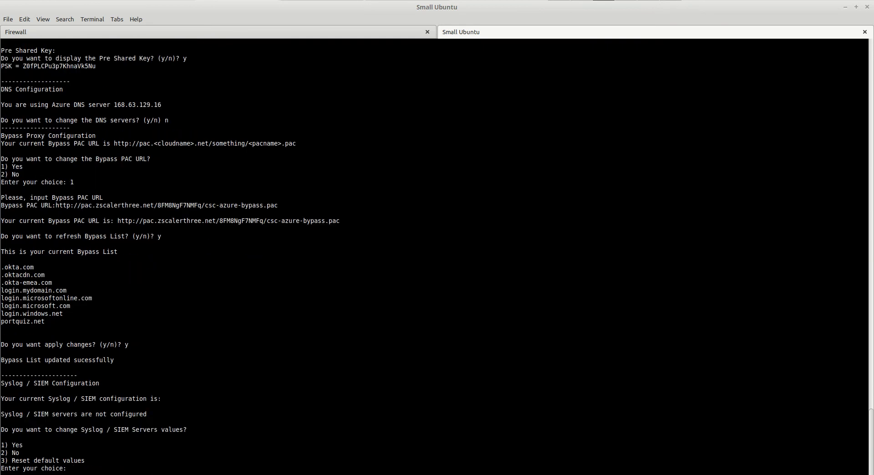
# Leave csc-pool3's Syslog / SIEM servers unchanged, implement the listed values and confirm them so the CSC at 10.2.2.10 reboots.
pyautogui.write('2')
pyautogui.press('Return')
pyautogui.write('y')
pyautogui.press('Return')
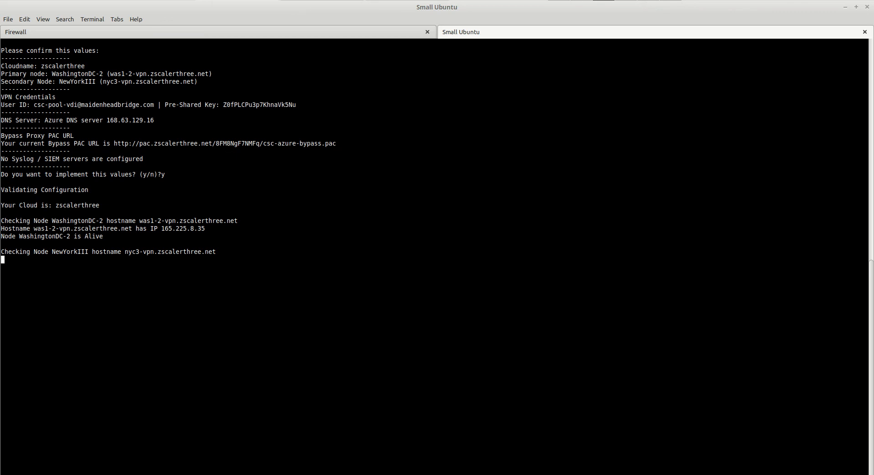
pyautogui.write('y')
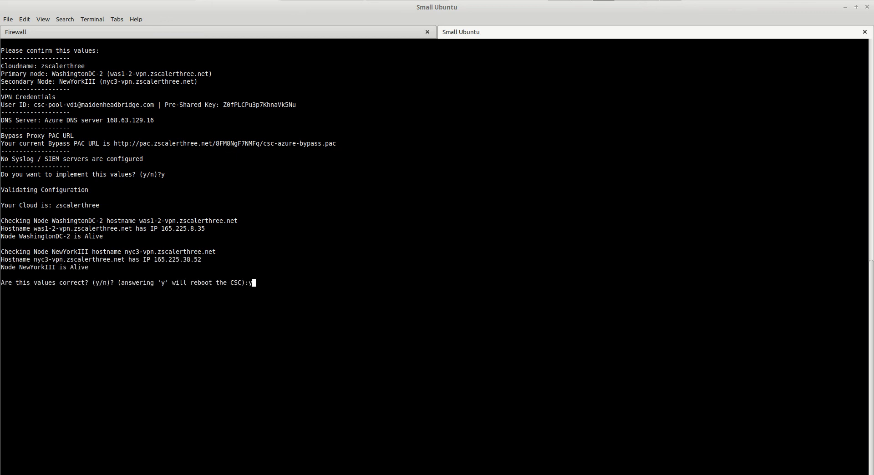
pyautogui.press('Return')
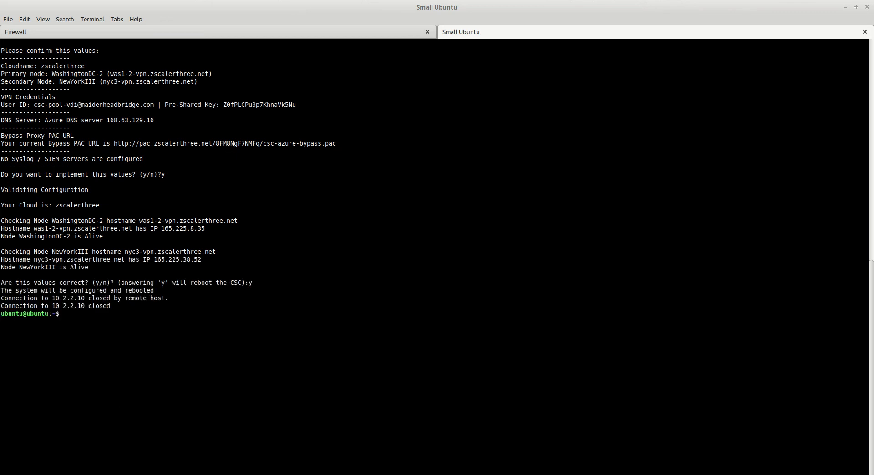
# Connect over SSH to csc-pool4 (10.2.2.16 in the notes) as cscadmin with csc-az.pem, trust the host and continue into its configuration wizard.
pyautogui.hotkey('alt', 'Tab')
pyautogui.scroll(-15, 167, 386)
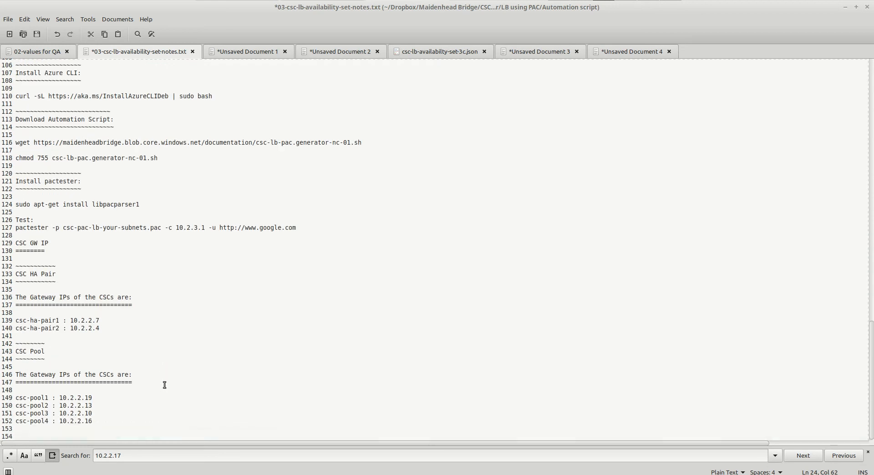
pyautogui.hotkey('alt', 'Tab')
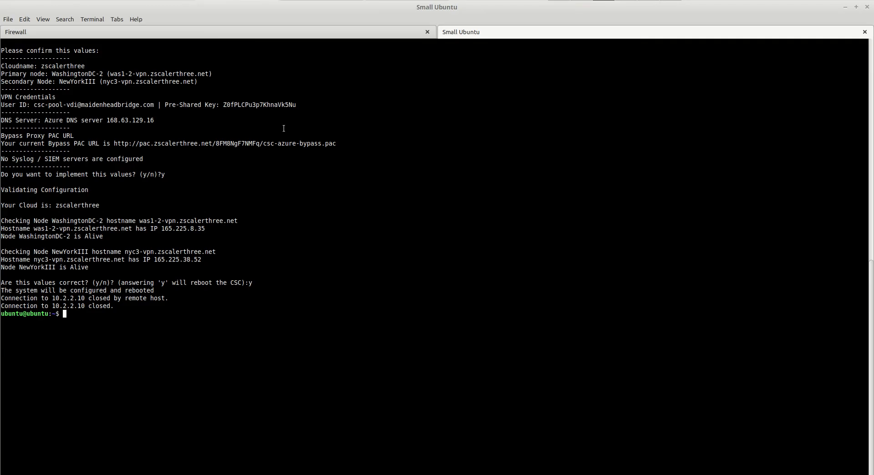
pyautogui.hotkey('ctrl', 'shift', 'v')
pyautogui.write('6')
pyautogui.press('Return')
pyautogui.write('yes')
pyautogui.press('Return')
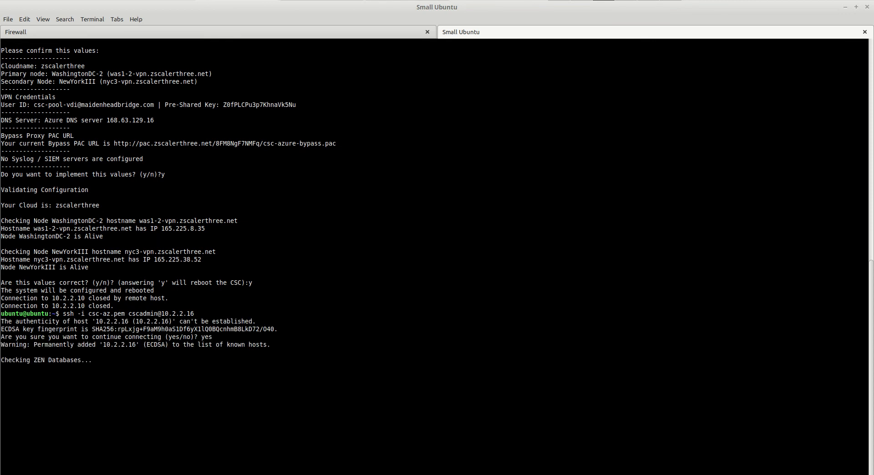
pyautogui.write('y')
pyautogui.press('Return')
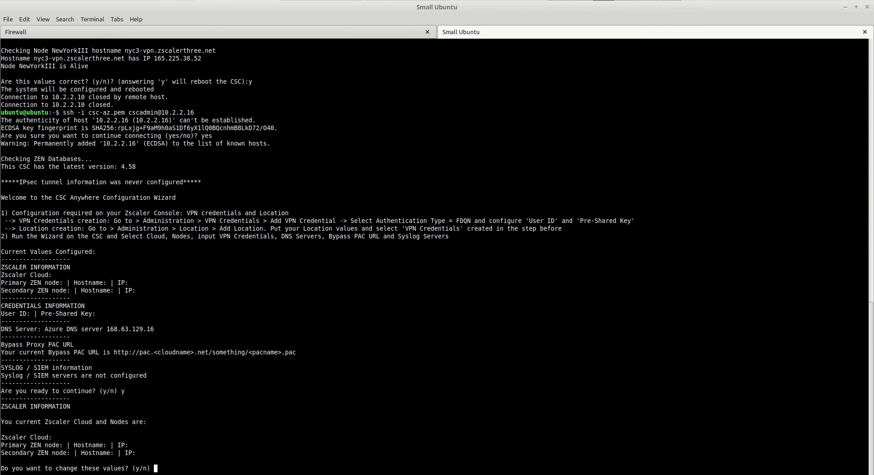
# Set csc-pool4's Zscaler cloud to zscalerthree with manual node selection, WashingtonDC-2 as primary node and NewYorkIII as secondary.
pyautogui.write('y')
pyautogui.press('Return')
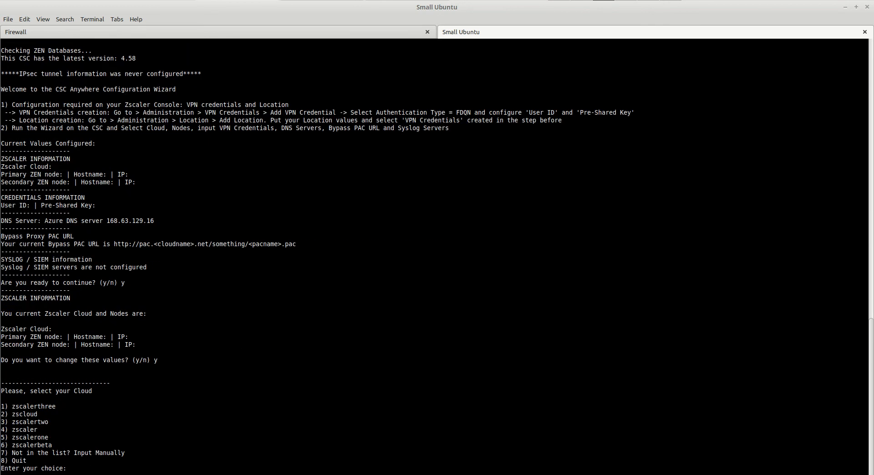
pyautogui.write('1')
pyautogui.press('Return')
pyautogui.write('1')
pyautogui.press('Return')
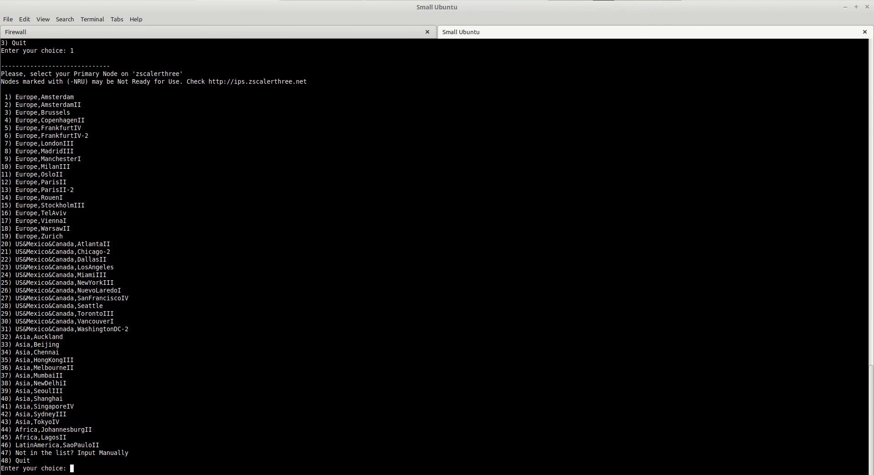
pyautogui.write('31')
pyautogui.press('Return')
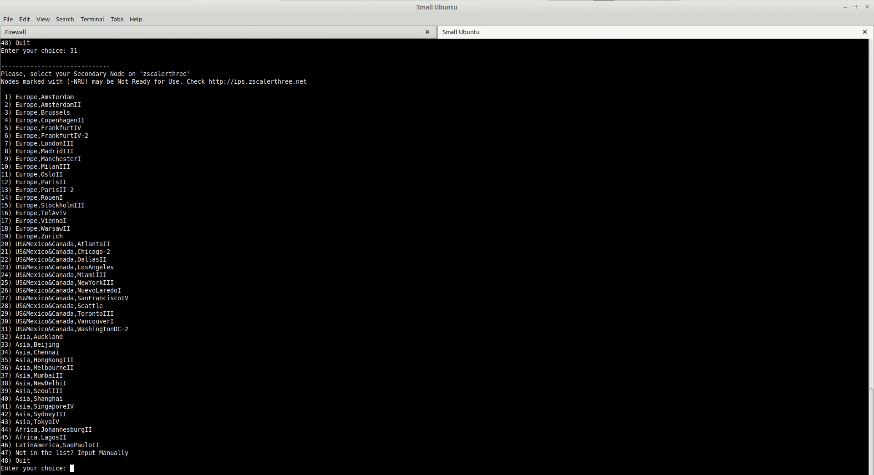
pyautogui.write('25')
pyautogui.press('Return')
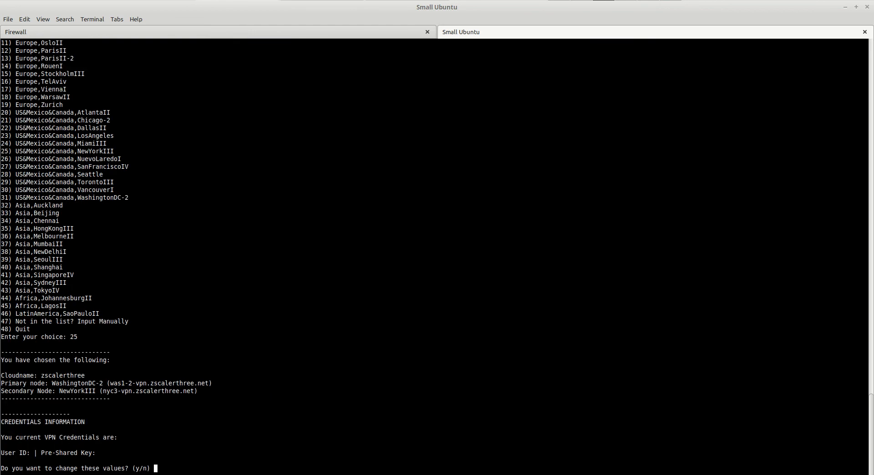
# Choose to change csc-pool4's VPN credentials and enter the CSC Pool (VDI Location) e-mail copied from the notes.
pyautogui.write('y')
pyautogui.press('Return')
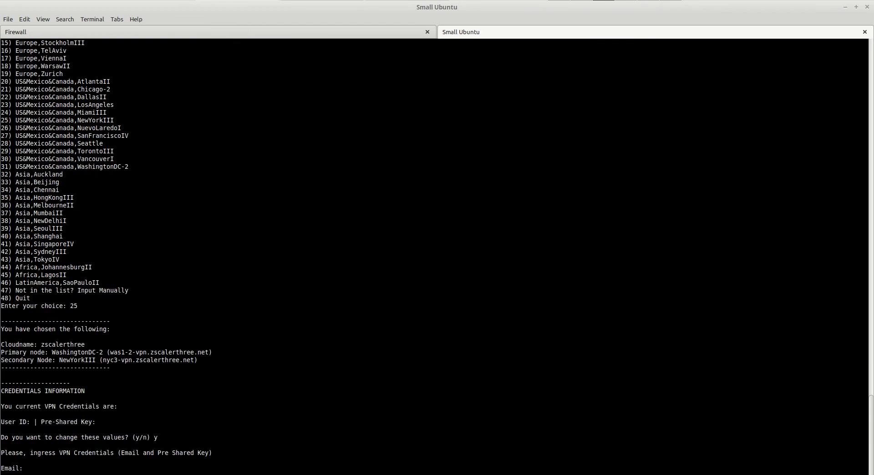
pyautogui.hotkey('alt', 'Tab')
pyautogui.scroll(19, 172, 180)
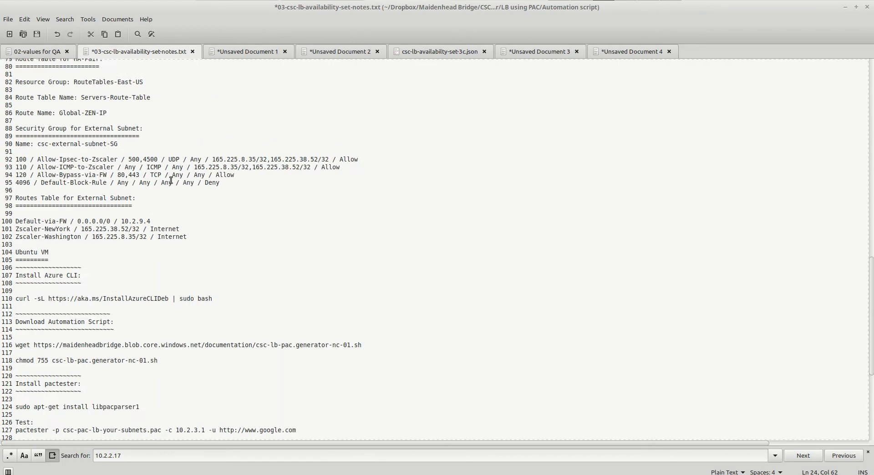
pyautogui.scroll(17, 172, 181)
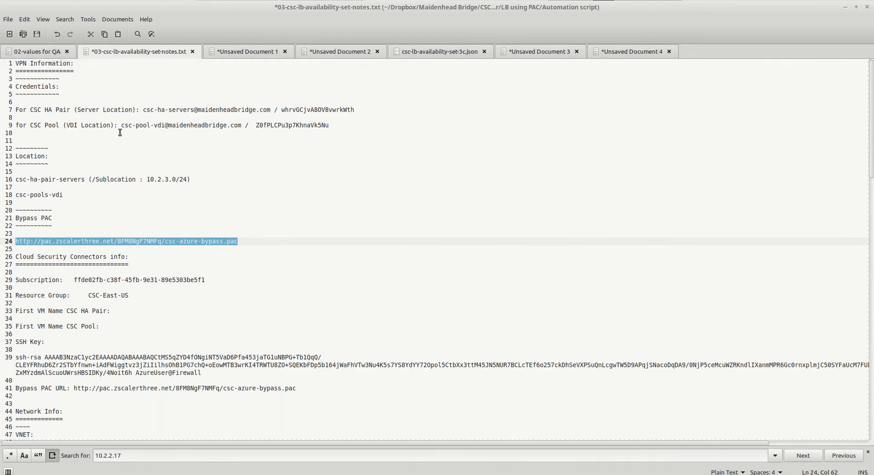
pyautogui.moveTo(122, 126); pyautogui.dragTo(241, 124)
pyautogui.rightClick(242, 126)
pyautogui.click(272, 168)
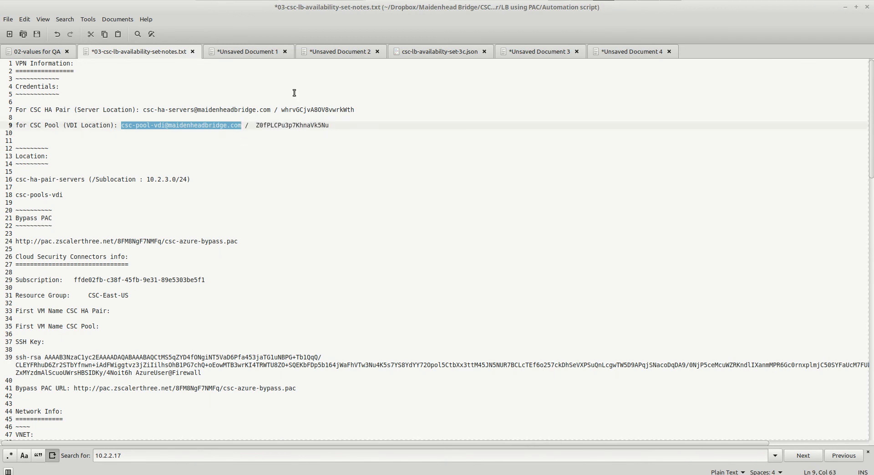
pyautogui.hotkey('alt', 'Tab')
pyautogui.rightClick(67, 467)
pyautogui.click(101, 432)
pyautogui.press('Return')
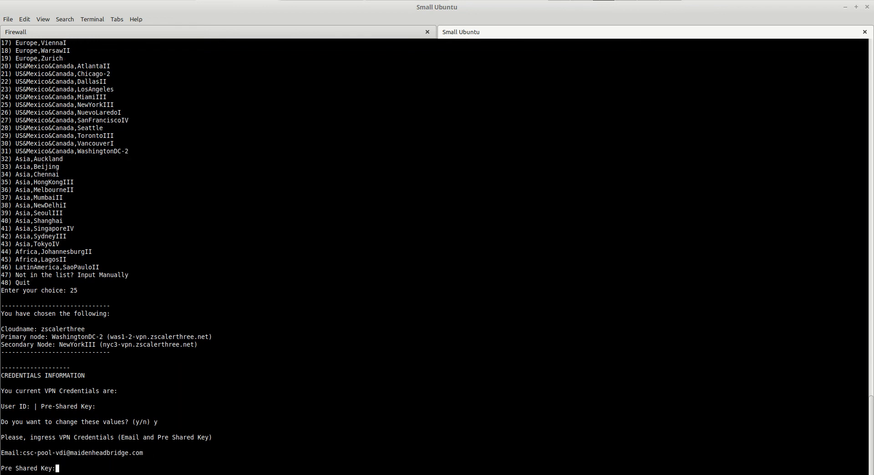
# Enter the CSC Pool (VDI Location) pre-shared key from the notes as csc-pool4's VPN key and choose to display it.
pyautogui.hotkey('alt', 'Tab')
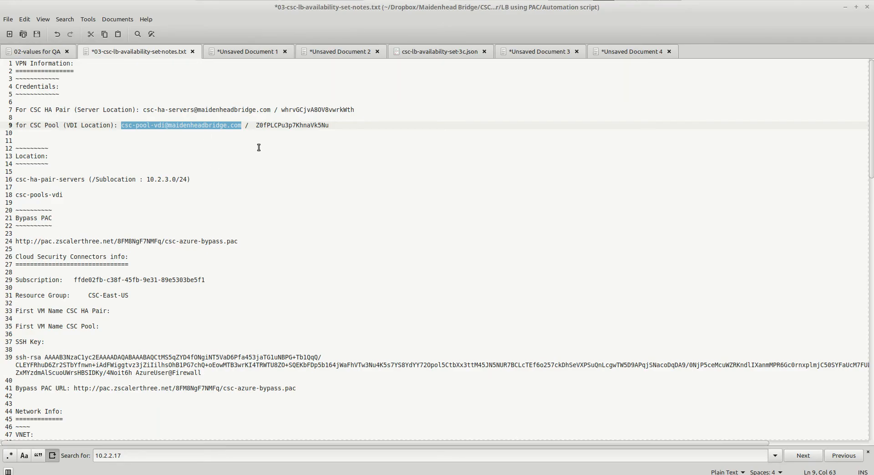
pyautogui.click(256, 128)
pyautogui.moveTo(256, 127); pyautogui.dragTo(337, 126)
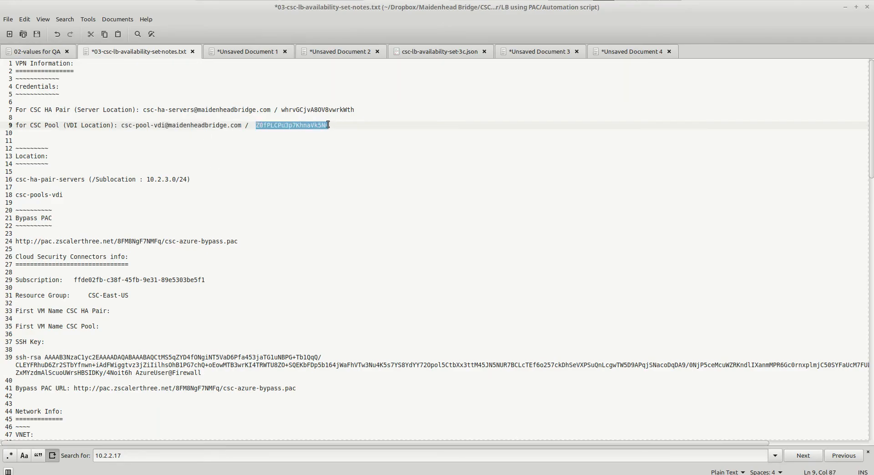
pyautogui.rightClick(320, 125)
pyautogui.click(344, 168)
pyautogui.hotkey('alt', 'Tab')
pyautogui.rightClick(79, 471)
pyautogui.click(113, 441)
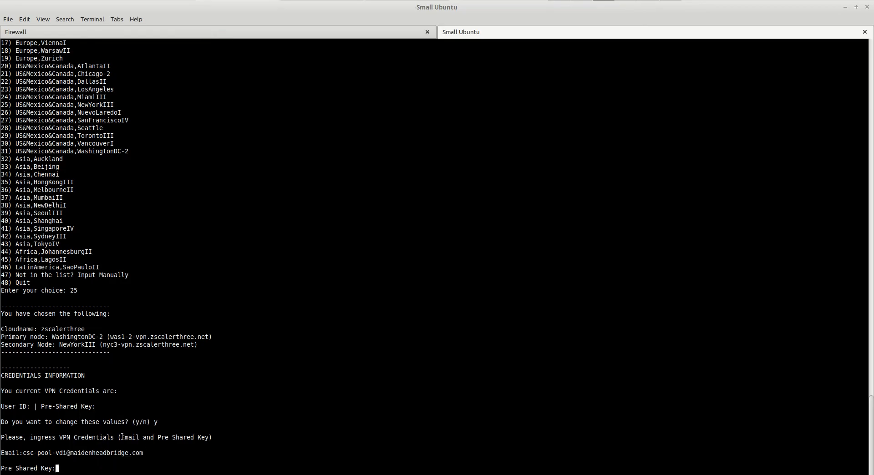
pyautogui.press('Return')
pyautogui.write('y')
pyautogui.press('Return')
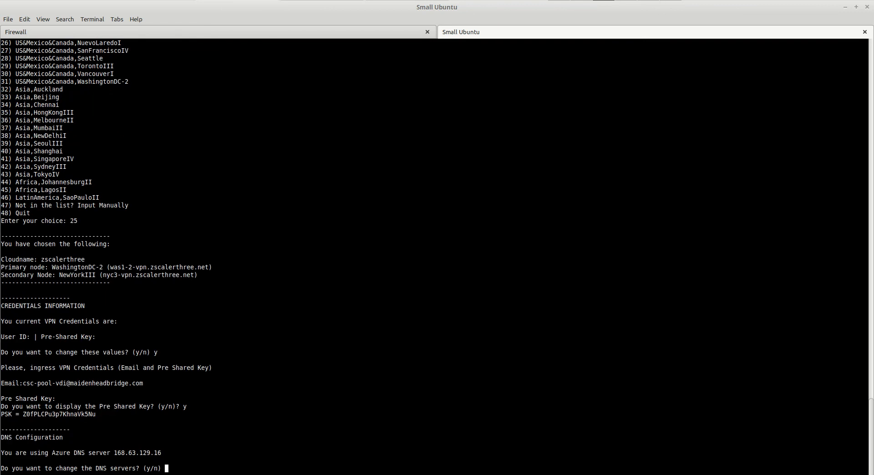
# Keep csc-pool4's Azure DNS server and change its Bypass PAC URL to the csc-azure-bypass.pac address copied from the notes.
pyautogui.press('Return')
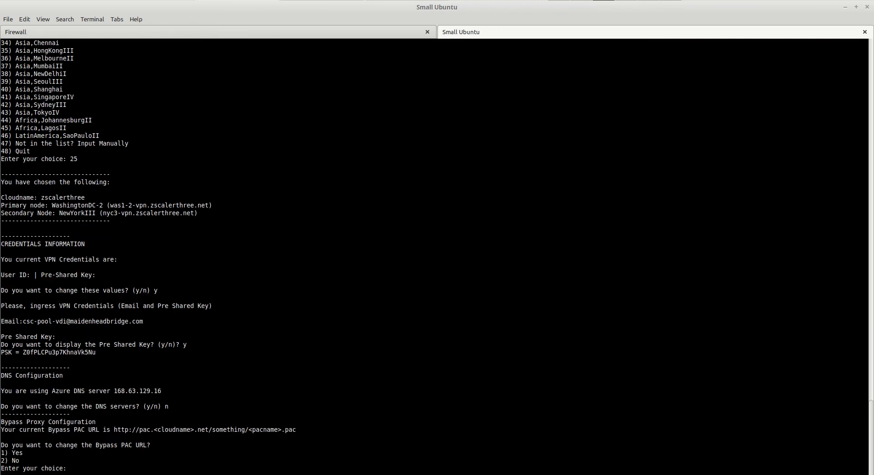
pyautogui.write('1')
pyautogui.press('Return')
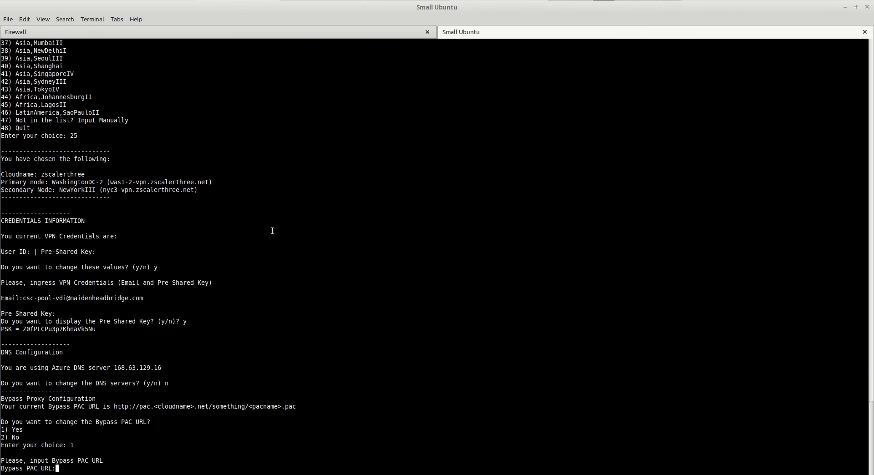
pyautogui.hotkey('alt', 'Tab')
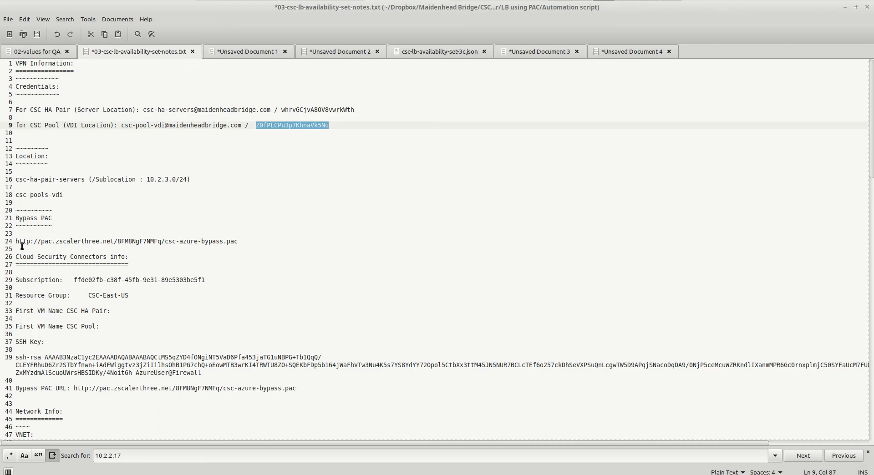
pyautogui.moveTo(16, 242); pyautogui.dragTo(238, 241)
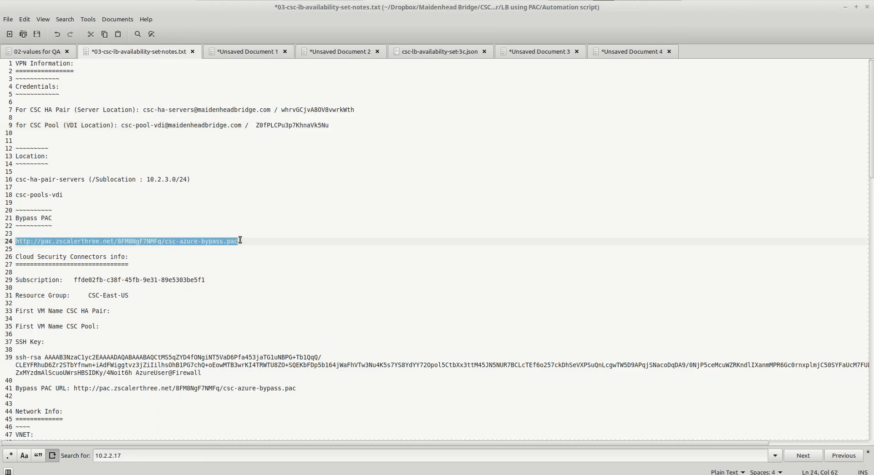
pyautogui.rightClick(231, 242)
pyautogui.click(262, 299)
pyautogui.hotkey('alt', 'Tab')
pyautogui.rightClick(108, 458)
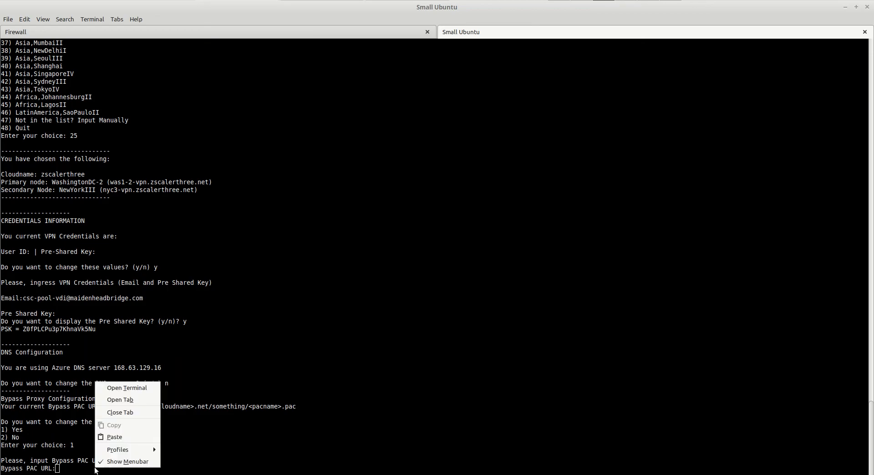
pyautogui.click(118, 440)
pyautogui.press('Return')
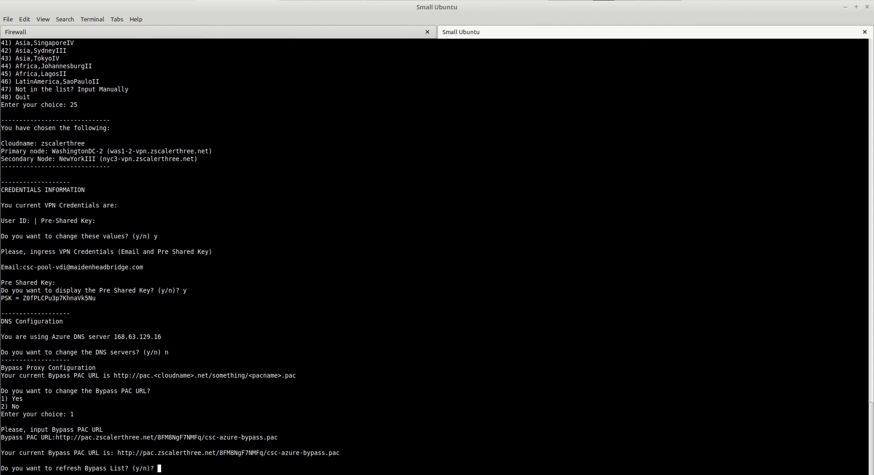
# Refresh csc-pool4's Bypass List from the new PAC URL and apply the changes.
pyautogui.write('y')
pyautogui.press('Return')
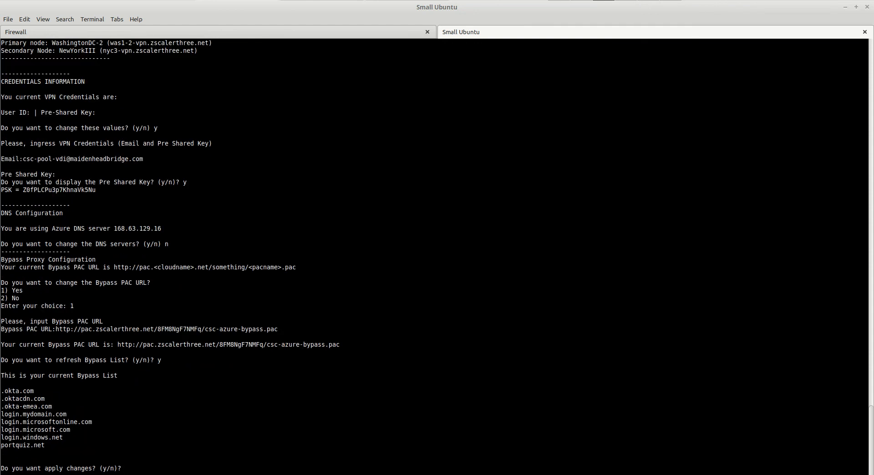
pyautogui.write('y')
pyautogui.press('Return')
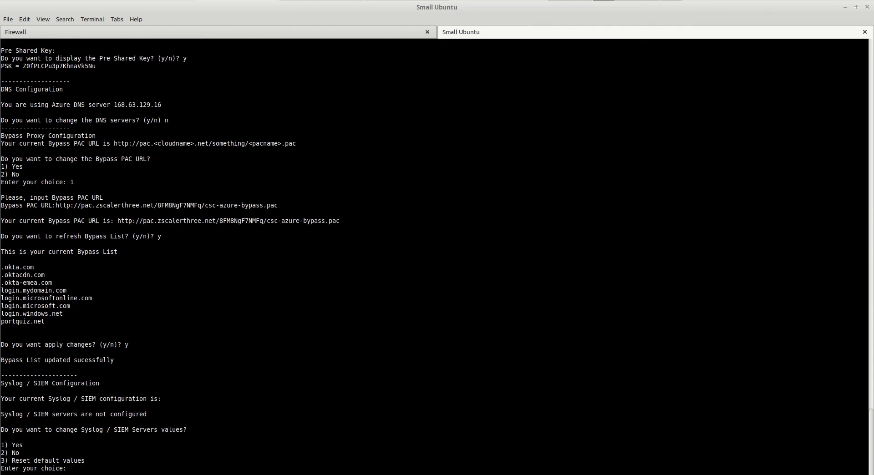
# Leave csc-pool4's Syslog / SIEM servers unchanged, implement the listed values and confirm them so the CSC reboots.
pyautogui.write('2')
pyautogui.press('Return')
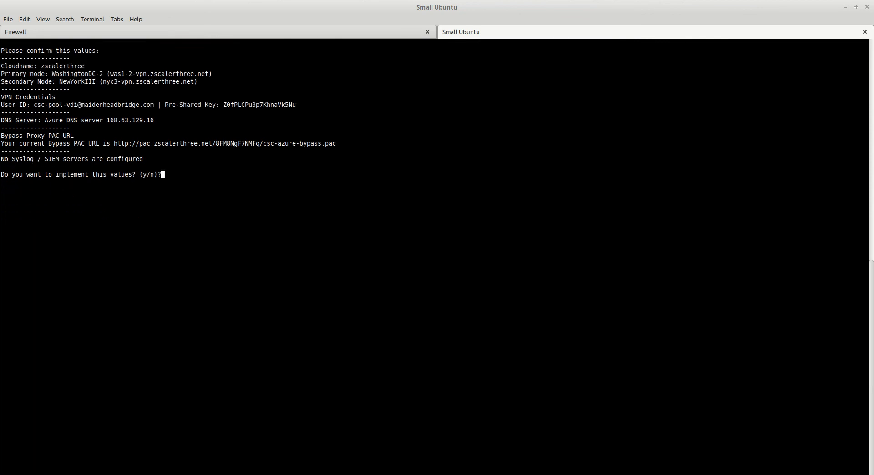
pyautogui.write('y')
pyautogui.press('Return')
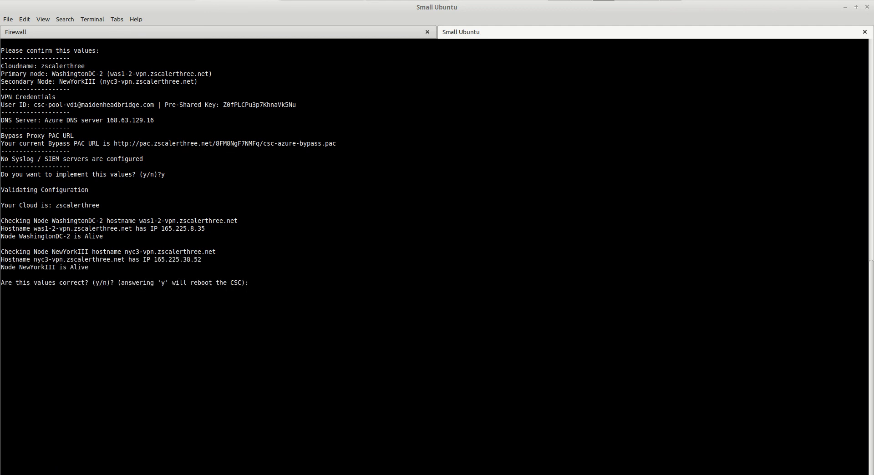
pyautogui.write('y')
pyautogui.press('Return')
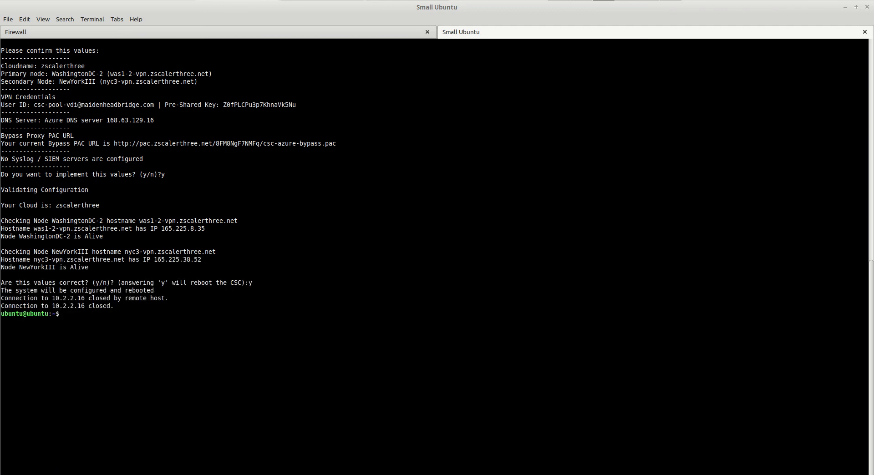
# Connect over SSH to csc-pool1 (10.2.2.19 in the notes) as cscadmin with csc-az.pem and show its configuration and status.
pyautogui.hotkey('alt', 'Tab')
pyautogui.scroll(-20, 273, 310)
pyautogui.scroll(-10, 261, 317)
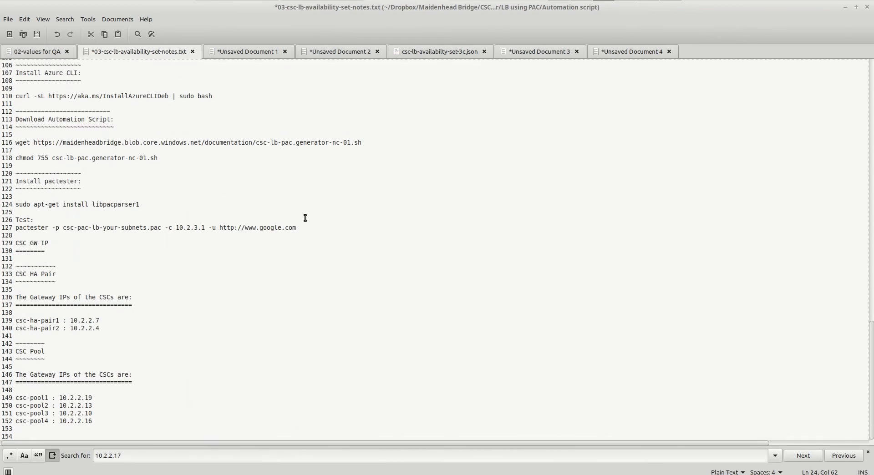
pyautogui.click(108, 398)
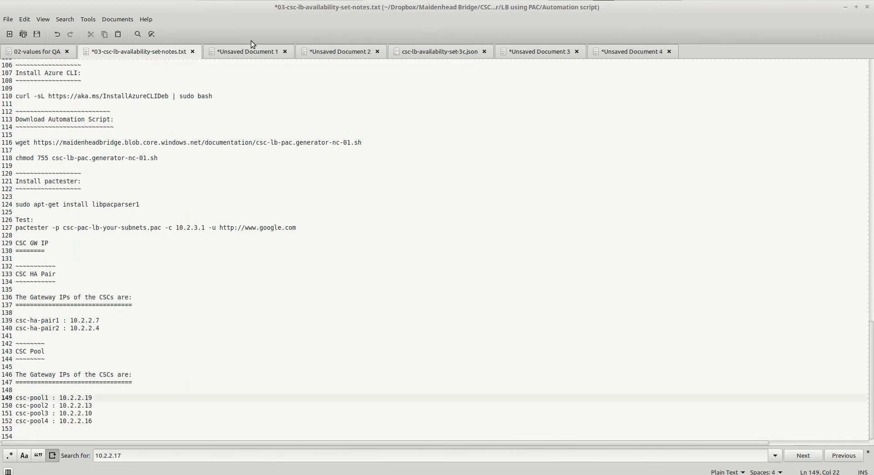
pyautogui.hotkey('alt', 'Tab')
pyautogui.press('Up')
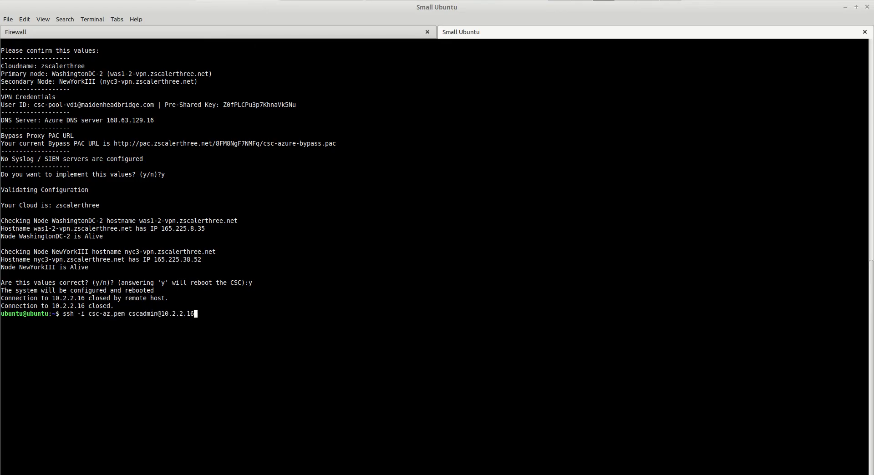
pyautogui.press('Return')
pyautogui.write('1')
pyautogui.press('Return')
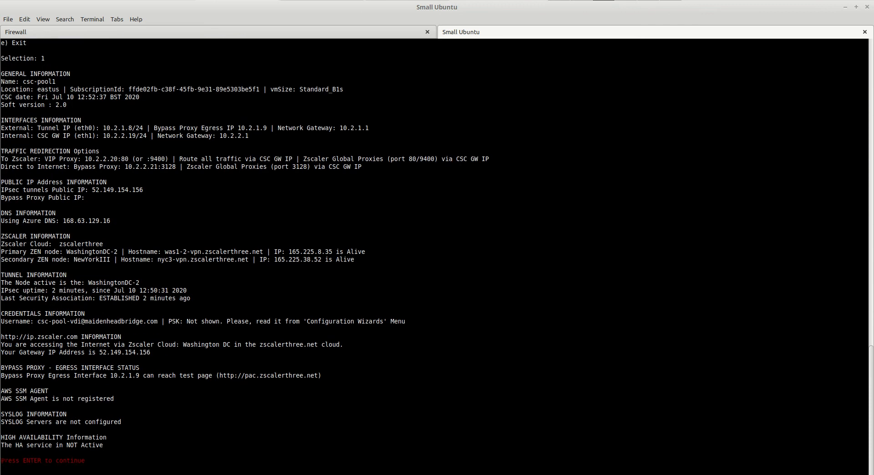
# Check csc-pool1's Zscaler cloud location and gateway IP address in the status report, then exit its admin console.
pyautogui.moveTo(173, 345); pyautogui.dragTo(234, 345)
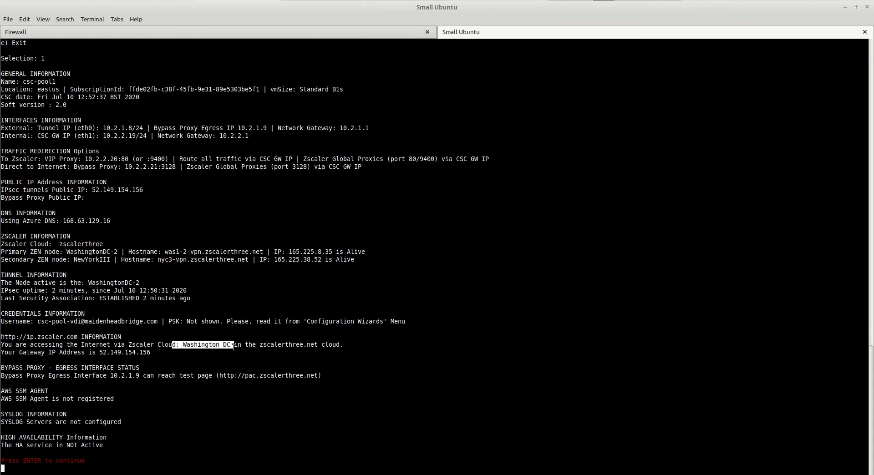
pyautogui.moveTo(96, 353); pyautogui.dragTo(153, 354)
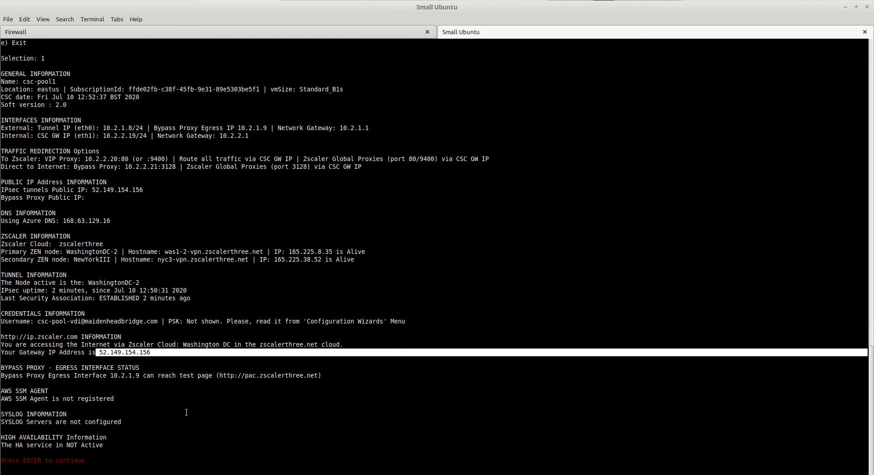
pyautogui.press('Return')
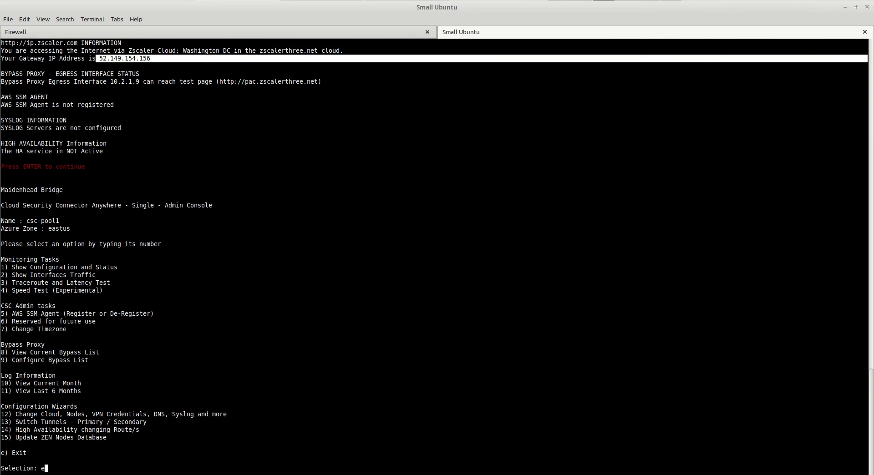
pyautogui.write('e')
pyautogui.press('Return')
# Connect over SSH to csc-pool2 (10.2.2.13 in the notes) as cscadmin with csc-az.pem and show its configuration and status.
pyautogui.press('Up')
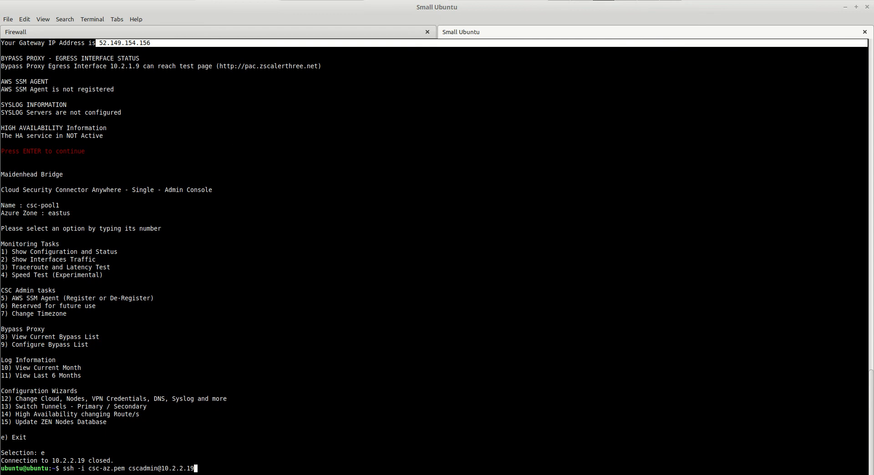
pyautogui.hotkey('alt', 'Tab')
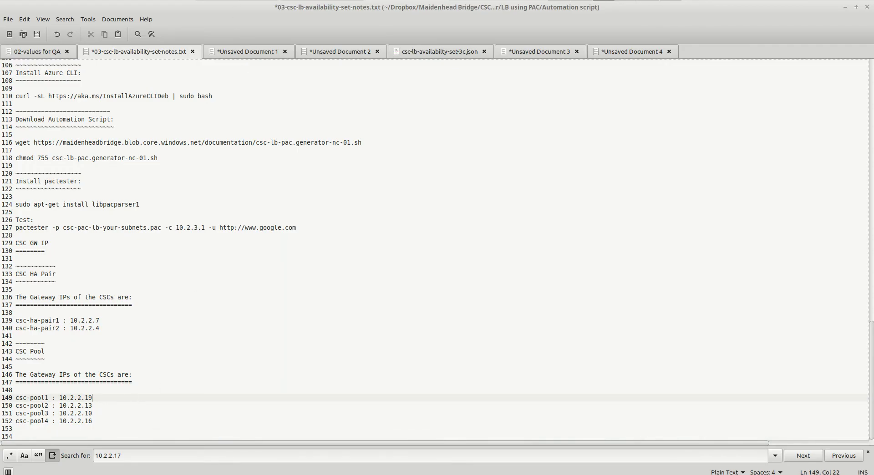
pyautogui.hotkey('alt', 'Tab')
pyautogui.press('BackSpace')
pyautogui.write('3')
pyautogui.press('Return')
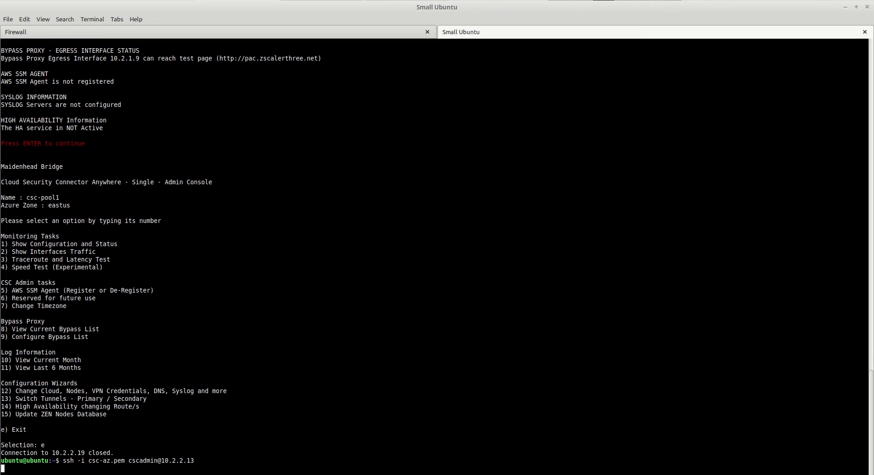
pyautogui.write('1')
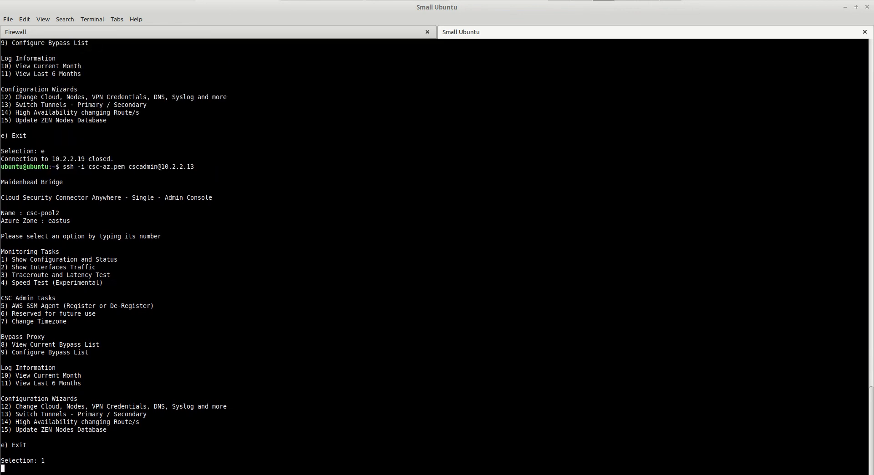
pyautogui.press('Return')
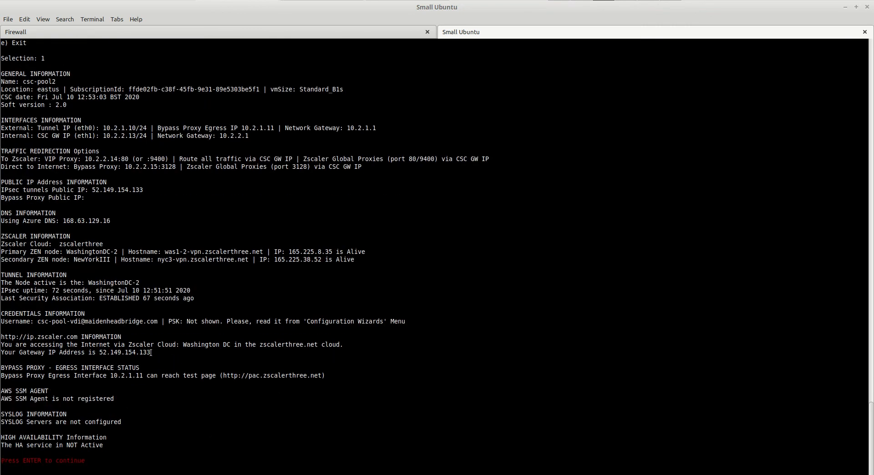
# Compare csc-pool2's gateway IP address with its IPsec tunnels public IP in the status report, then exit its admin console.
pyautogui.moveTo(157, 345); pyautogui.dragTo(410, 354)
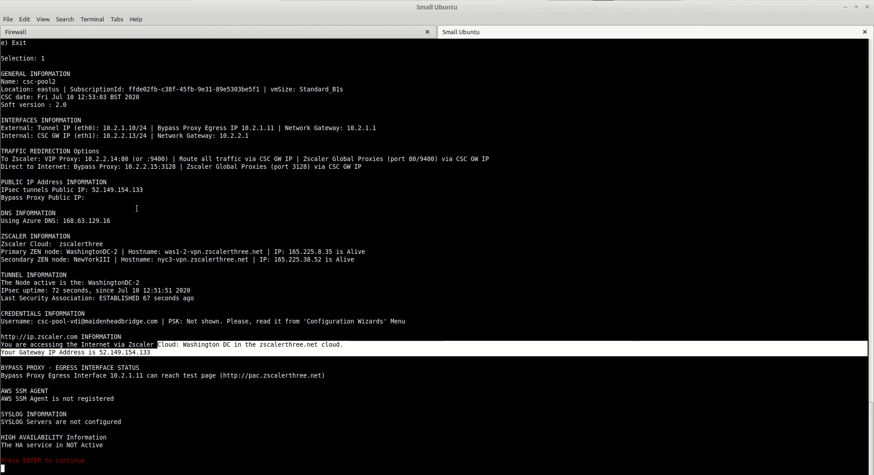
pyautogui.tripleClick(148, 192)
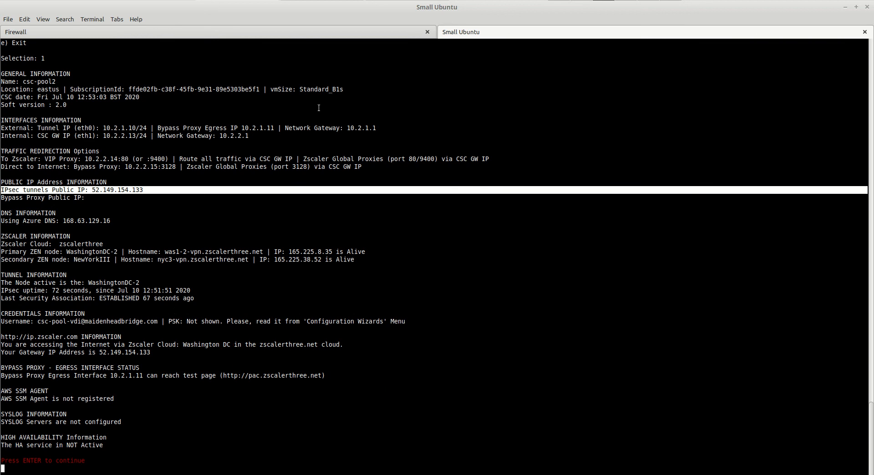
pyautogui.click(247, 399)
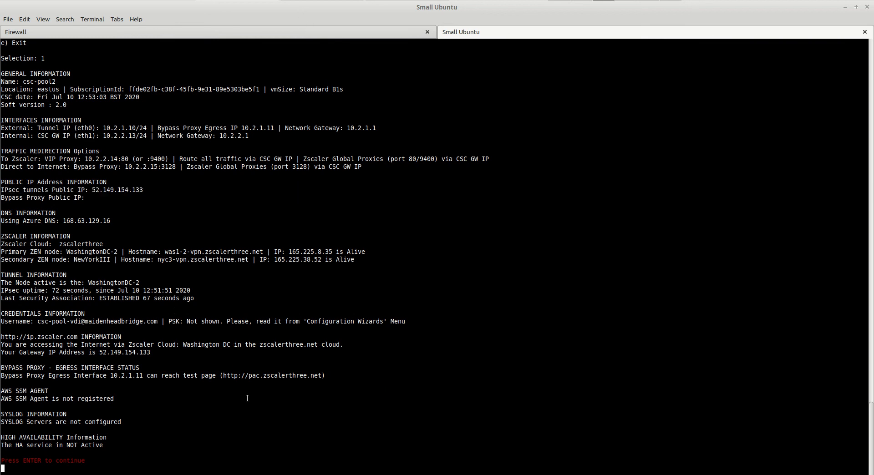
pyautogui.press('Return')
pyautogui.write('election: e')
pyautogui.press('Return')
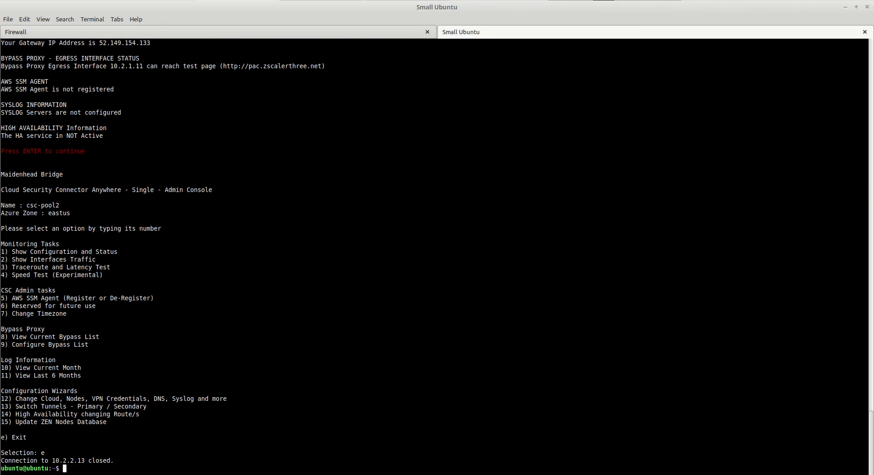
# Connect over SSH to csc-pool3 (10.2.2.10 in the notes) as cscadmin with csc-az.pem and show its configuration and status.
pyautogui.hotkey('alt', 'Tab')
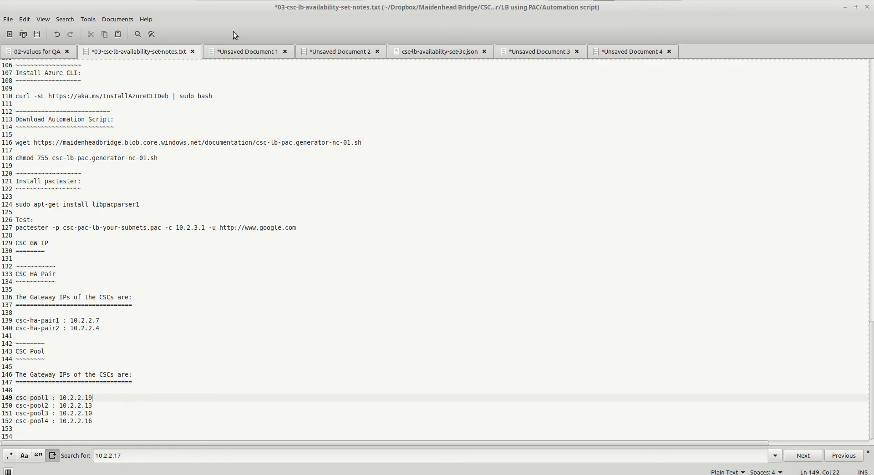
pyautogui.hotkey('alt', 'Tab')
pyautogui.press('Up')
pyautogui.press('BackSpace')
pyautogui.write('0')
pyautogui.press('Return')
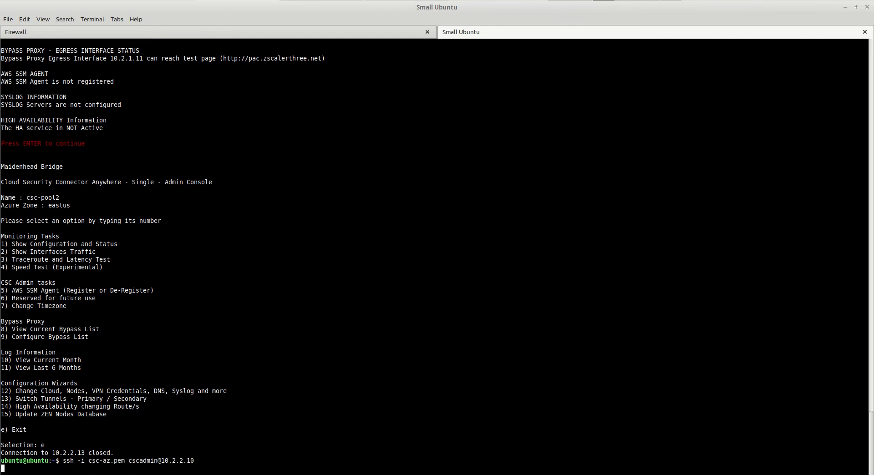
pyautogui.write('1')
pyautogui.press('Return')
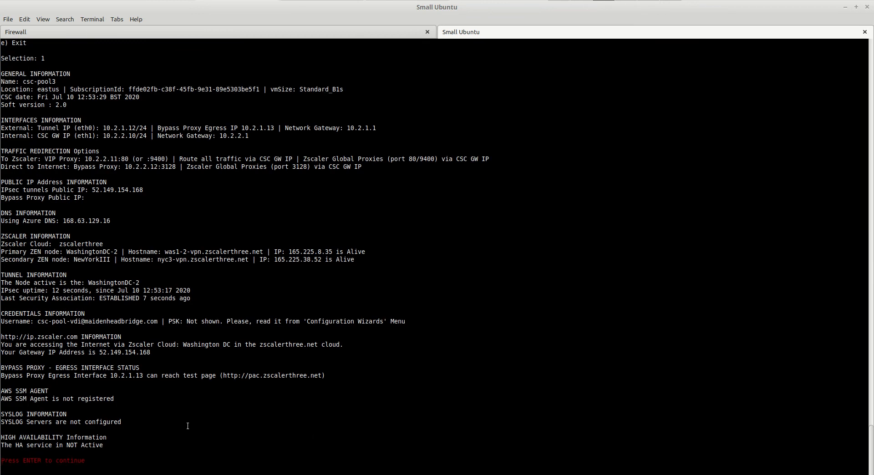
# Close csc-pool3's status report and return to its admin console options.
pyautogui.press('Escape')
pyautogui.press('BackSpace')
pyautogui.press('Return')
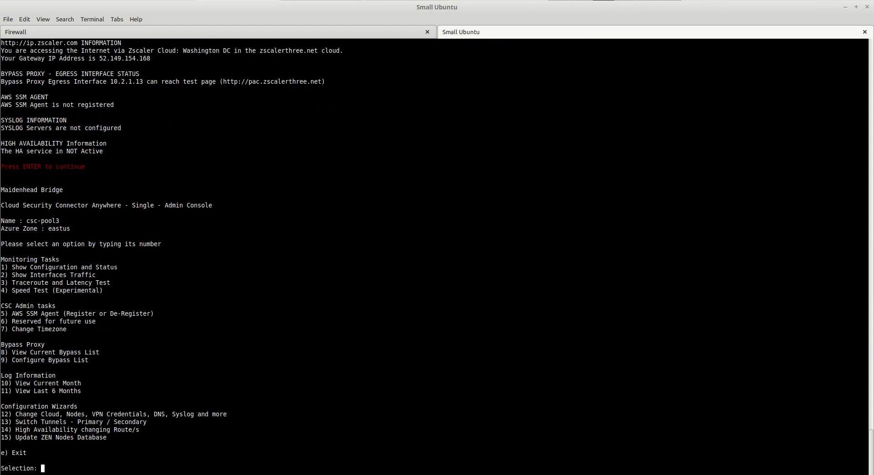
# Exit csc-pool3's admin console and try to connect over SSH to 10.2.2.16 as cscadmin with csc-az.pem.
pyautogui.write('e')
pyautogui.press('Return')
pyautogui.press('Up')
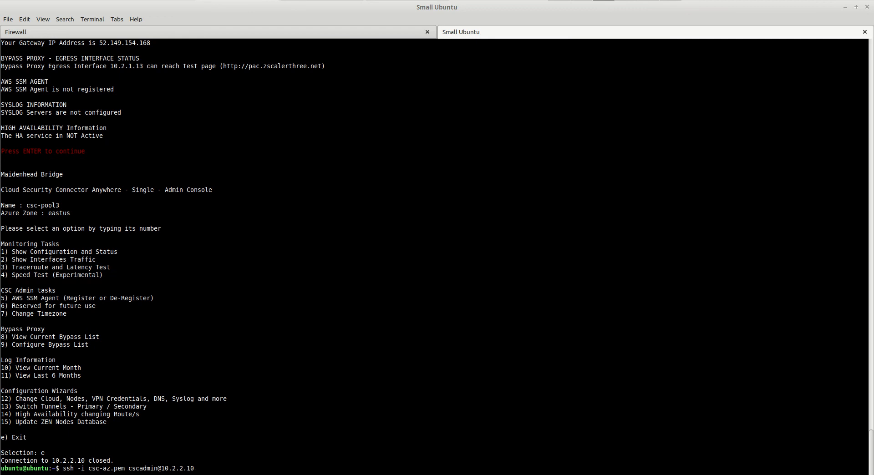
pyautogui.press('BackSpace')
pyautogui.write('6')
pyautogui.press('Return')
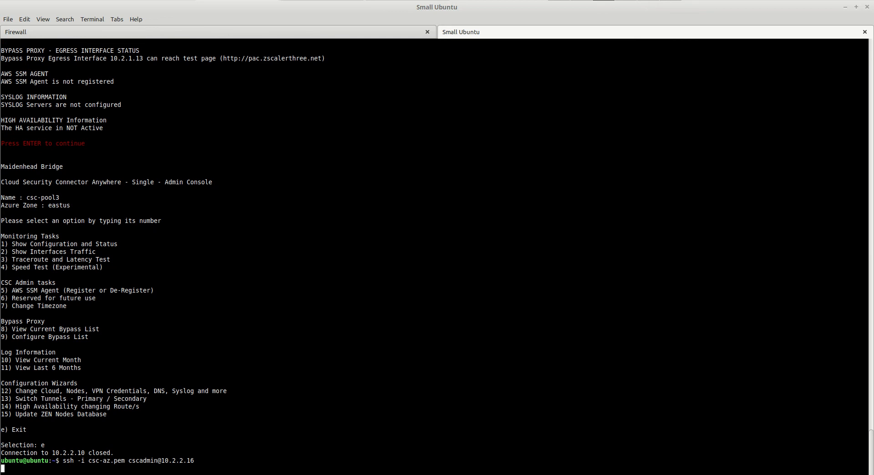
pyautogui.hotkey('ctrl', 'c')
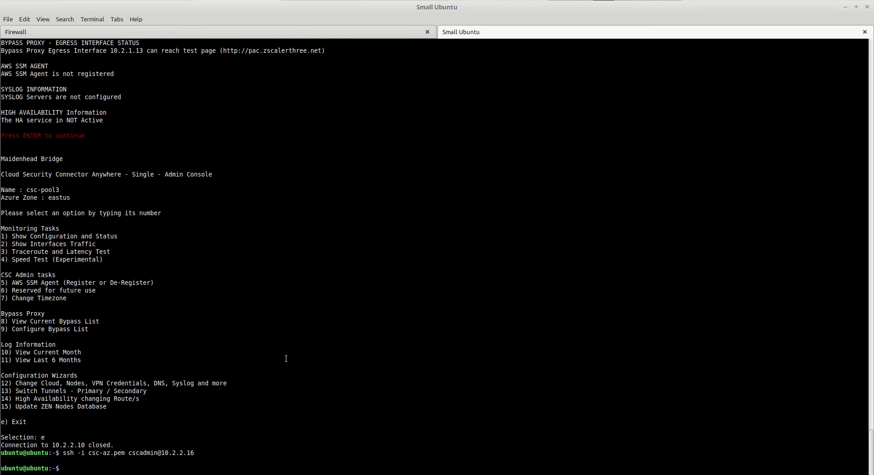
# Connect over SSH to csc-pool4 at 10.2.2.16 as cscadmin with csc-az.pem and show its configuration and status.
pyautogui.hotkey('alt', 'Tab')
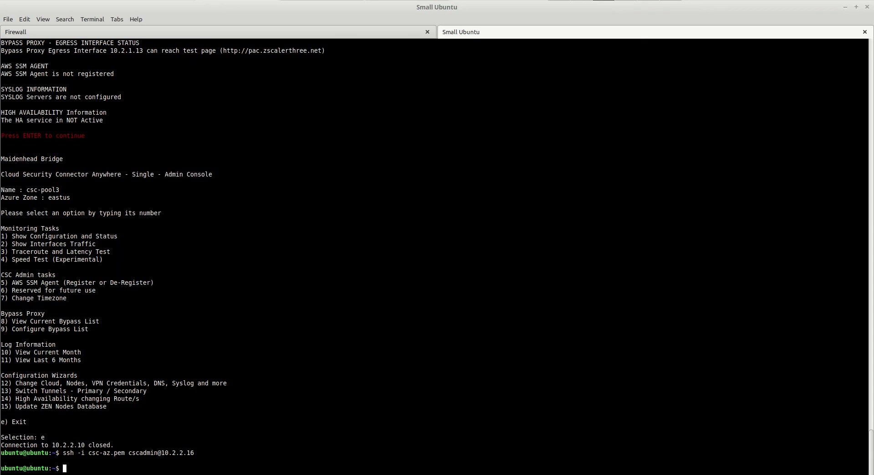
pyautogui.click(225, 3)
pyautogui.press('Up')
pyautogui.press('Return')
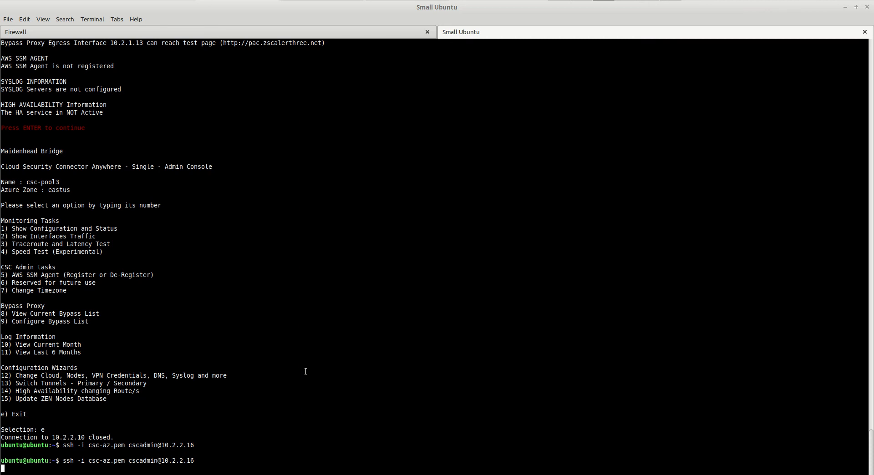
pyautogui.press('Up')
pyautogui.press('Return')
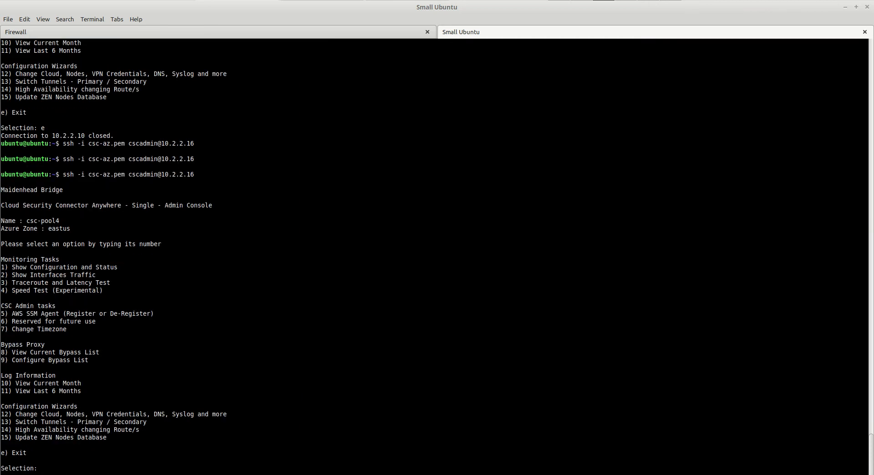
pyautogui.write('1')
pyautogui.press('Return')
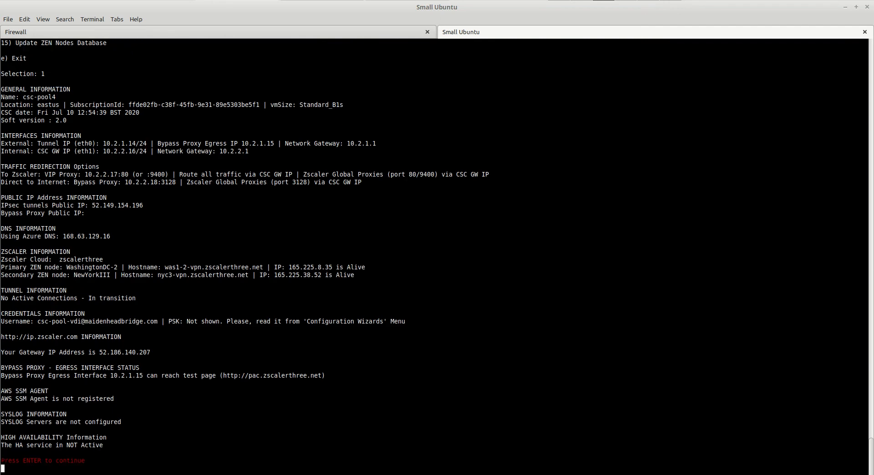
# Show csc-pool4's configuration and status again to check its tunnel and Zscaler access, then exit its admin console.
pyautogui.press('Return')
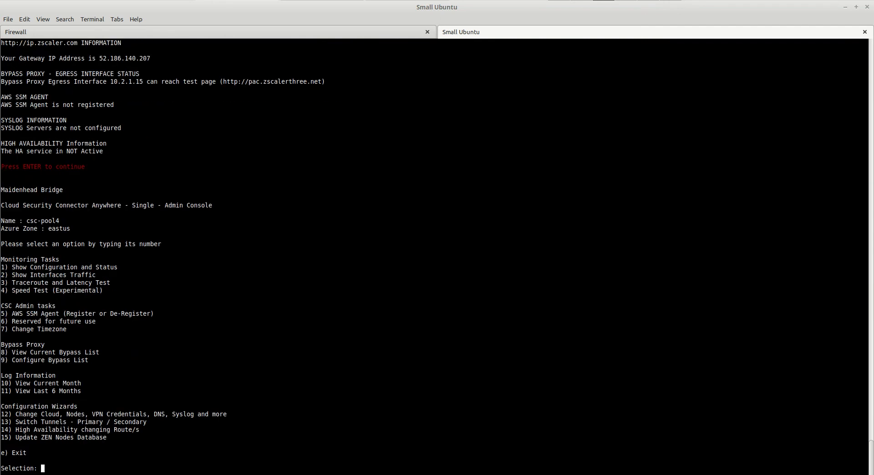
pyautogui.write('1')
pyautogui.press('Return')
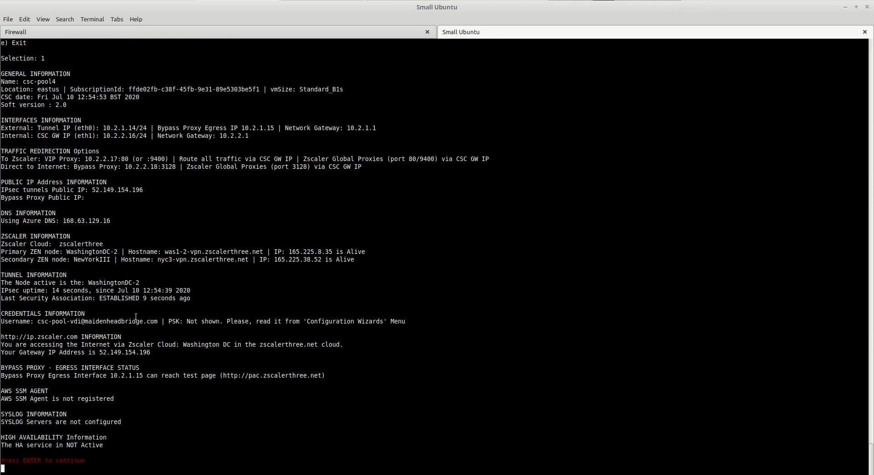
pyautogui.doubleClick(168, 345)
pyautogui.press('Return')
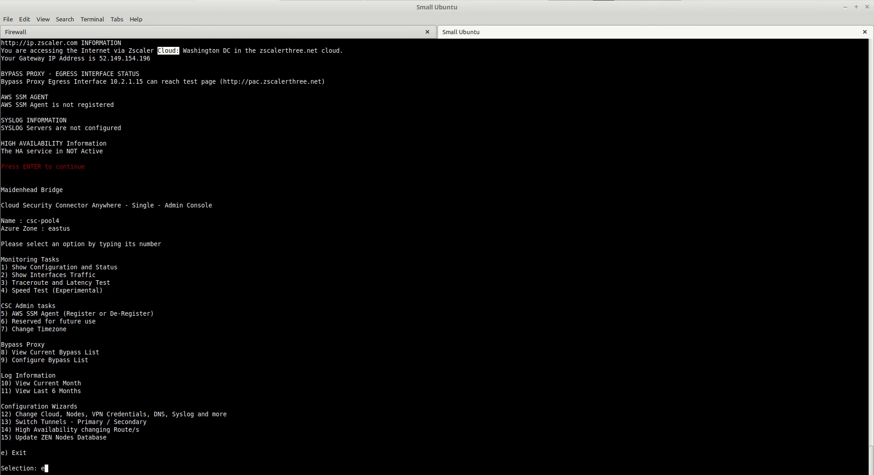
pyautogui.write('e')
pyautogui.press('Return')
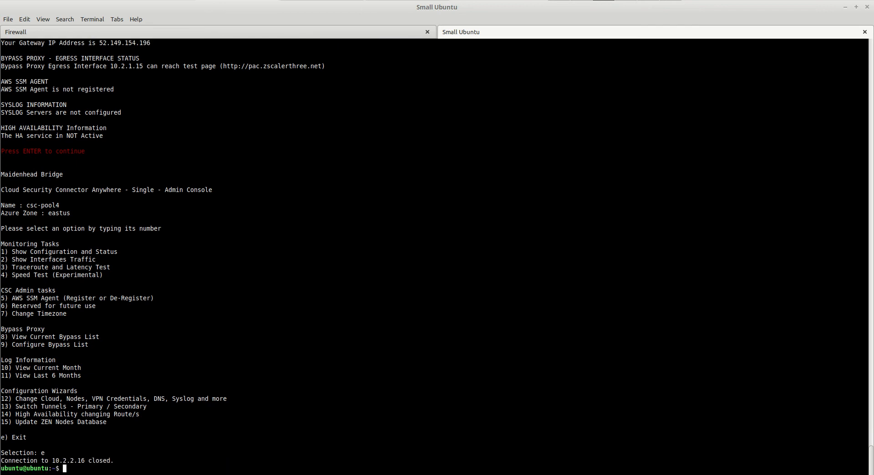
# Print the contents of csc-pool.pac in the terminal and review its standard values and load balancing sections.
pyautogui.write('cat csc-p')
pyautogui.press('Tab')
pyautogui.press('Return')
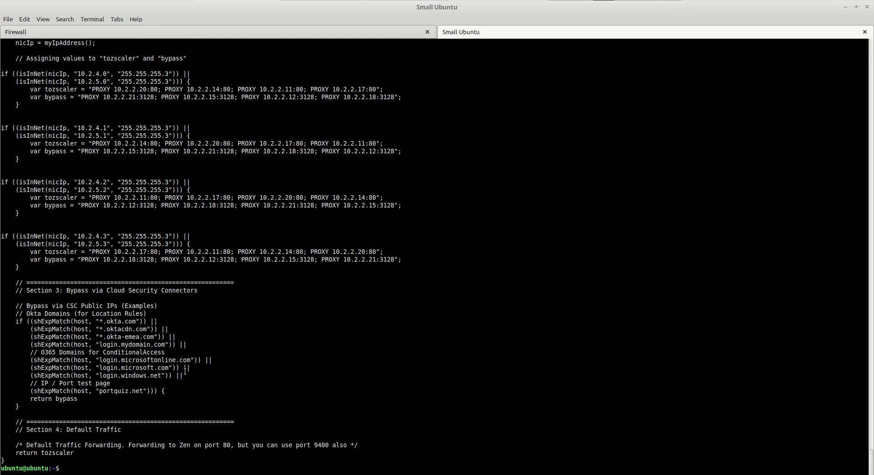
pyautogui.scroll(5, 185, 372)
pyautogui.scroll(2, 186, 372)
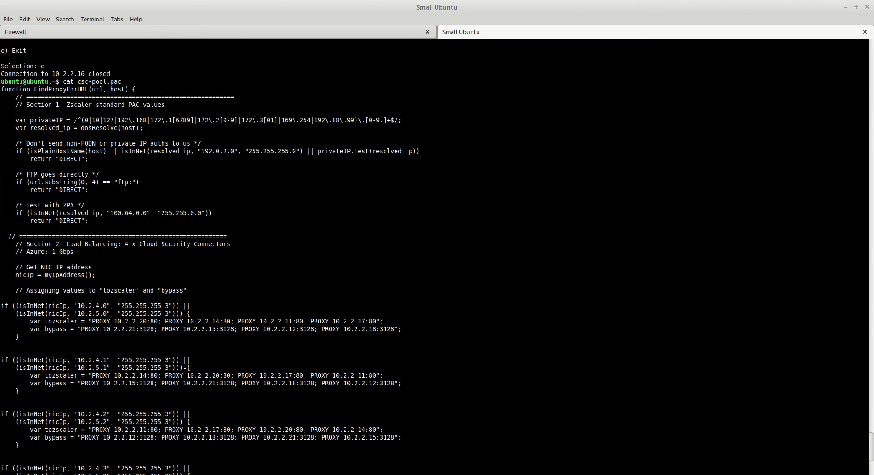
# Switch to Chrome and show the network diagram with the CSC pool and the VDI subnets.
pyautogui.hotkey('alt', 'Tab')
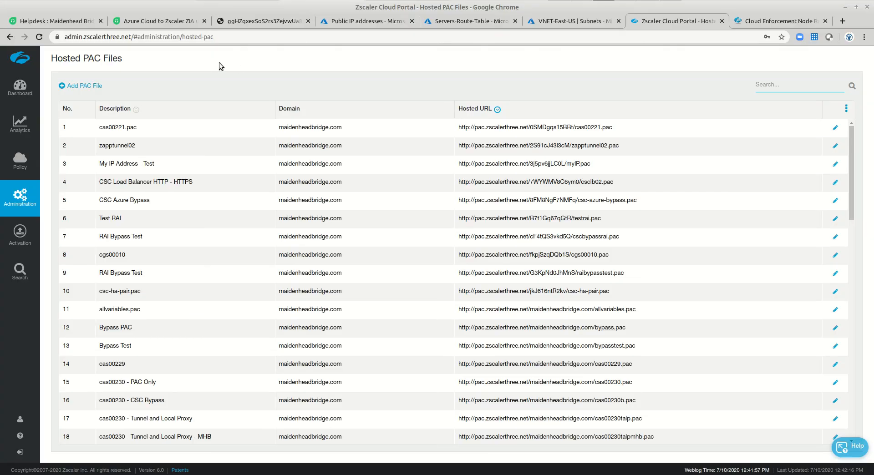
pyautogui.click(263, 22)
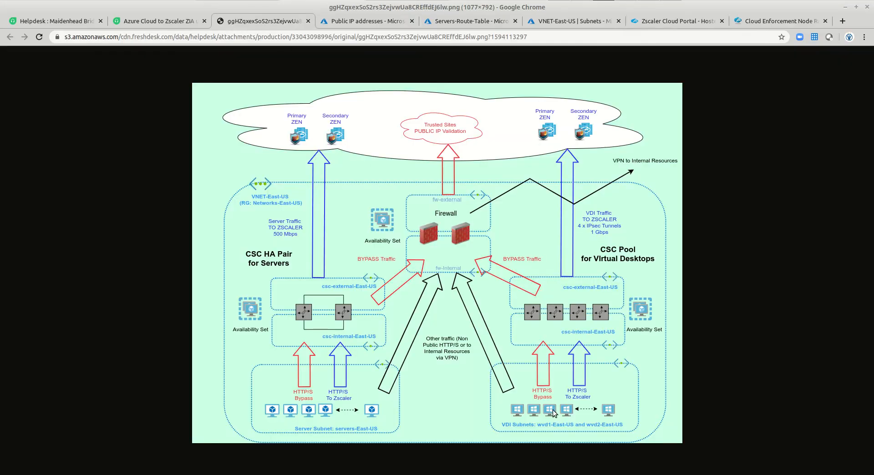